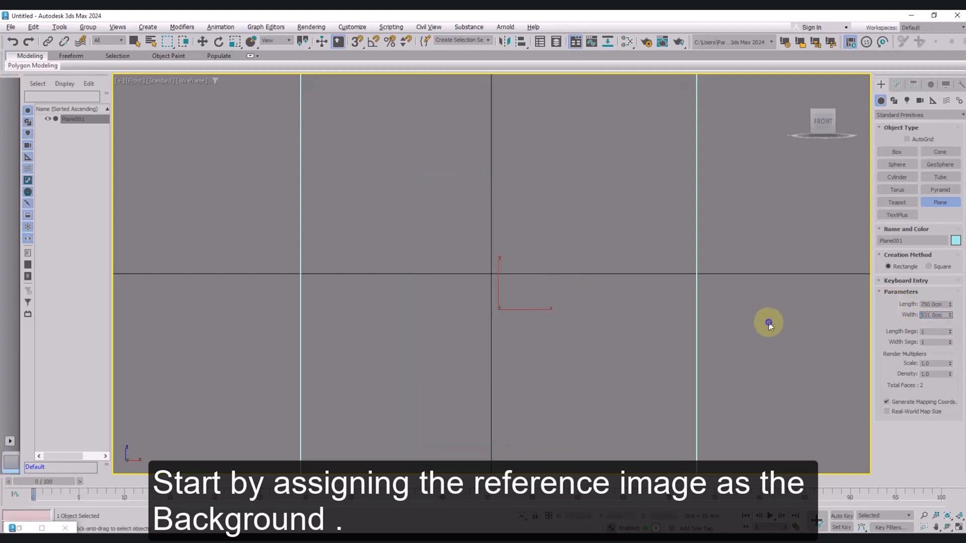
Step: Display the plane shaded in the front view and apply the pendant lamp reference image to it
scroll(747, 330, down, 3)
middle_drag(728, 355, 704, 326)
key(F3)
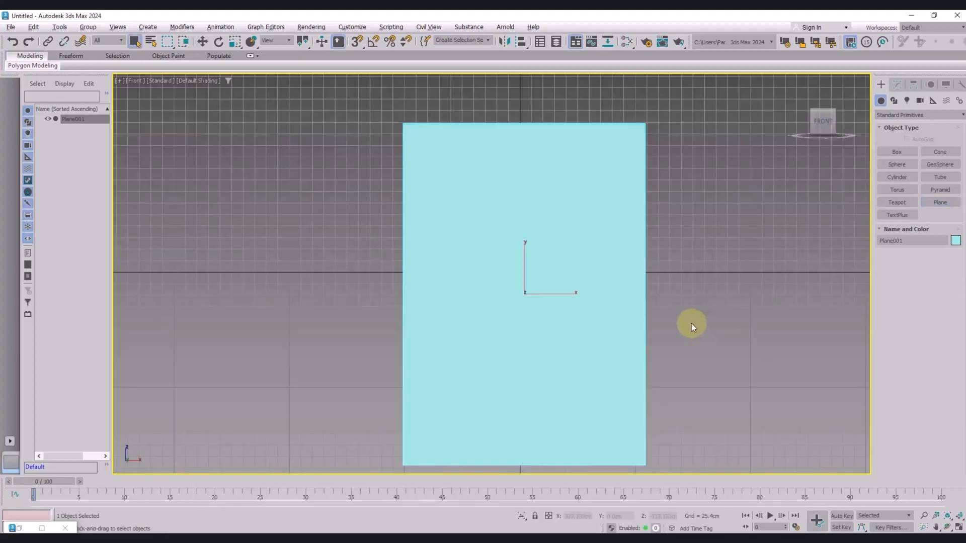
scroll(687, 319, down, 3)
middle_drag(677, 320, 616, 289)
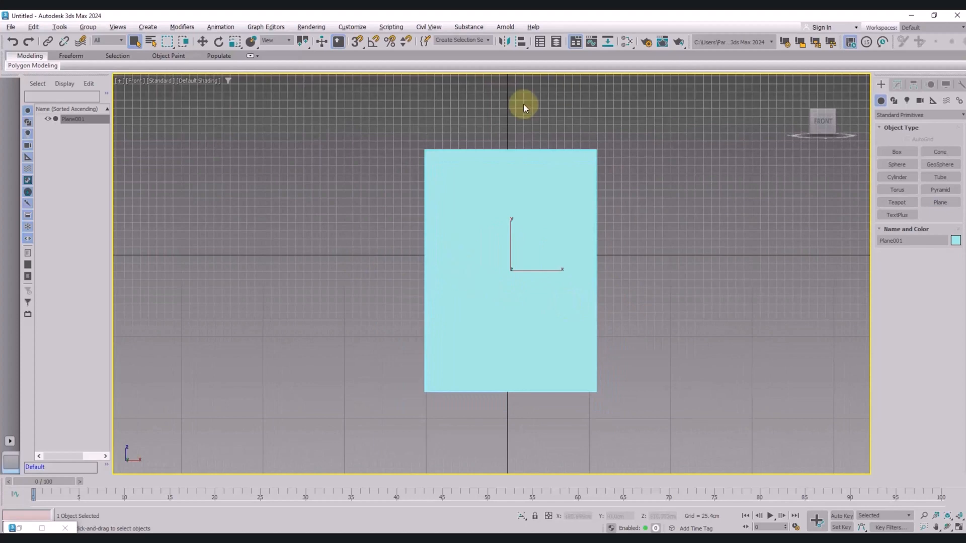
click(221, 490)
drag(170, 237, 561, 284)
click(496, 168)
scroll(551, 352, up, 5)
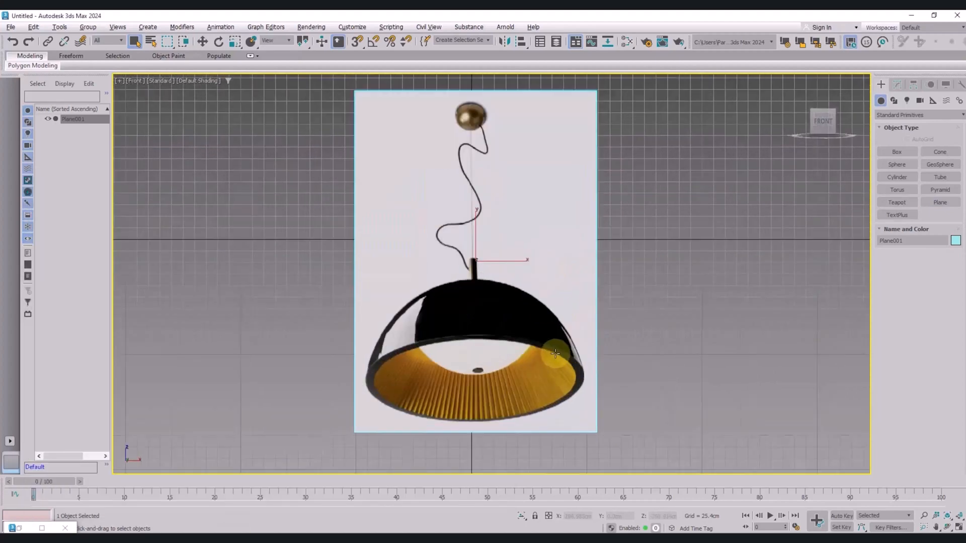
Step: Draw a sphere of about 240 cm radius over the lampshade and display it see-through with edged faces
right_click(550, 358)
click(560, 345)
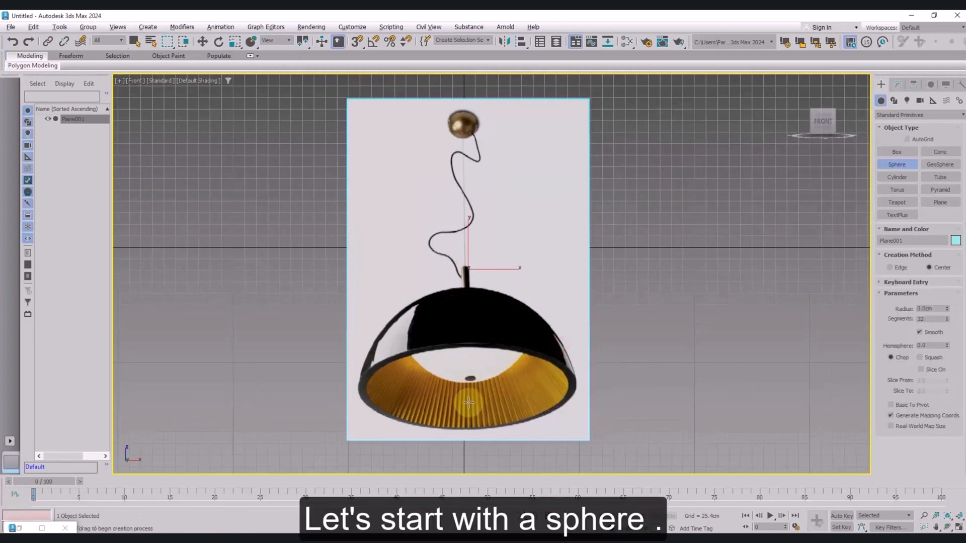
drag(458, 401, 529, 318)
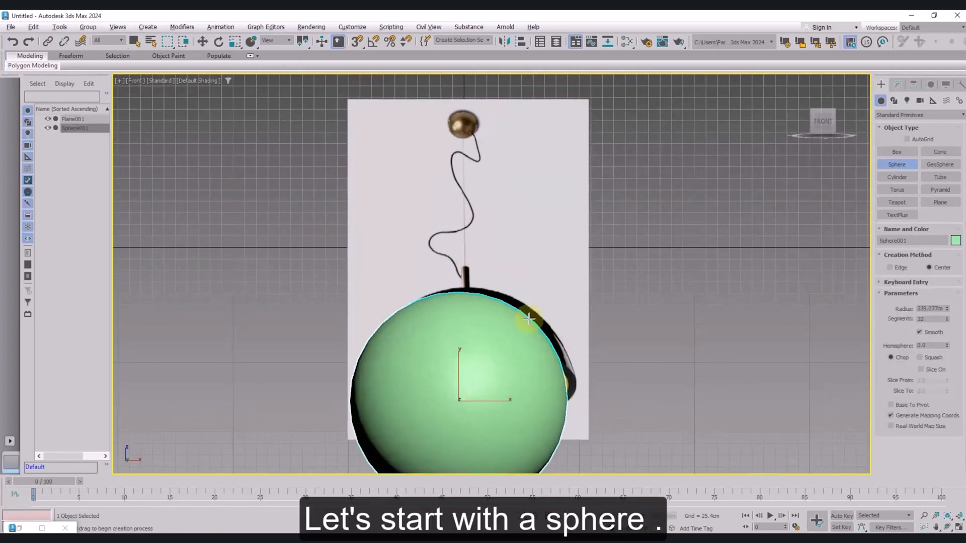
key(F4)
key(alt+x)
middle_drag(529, 318, 512, 282)
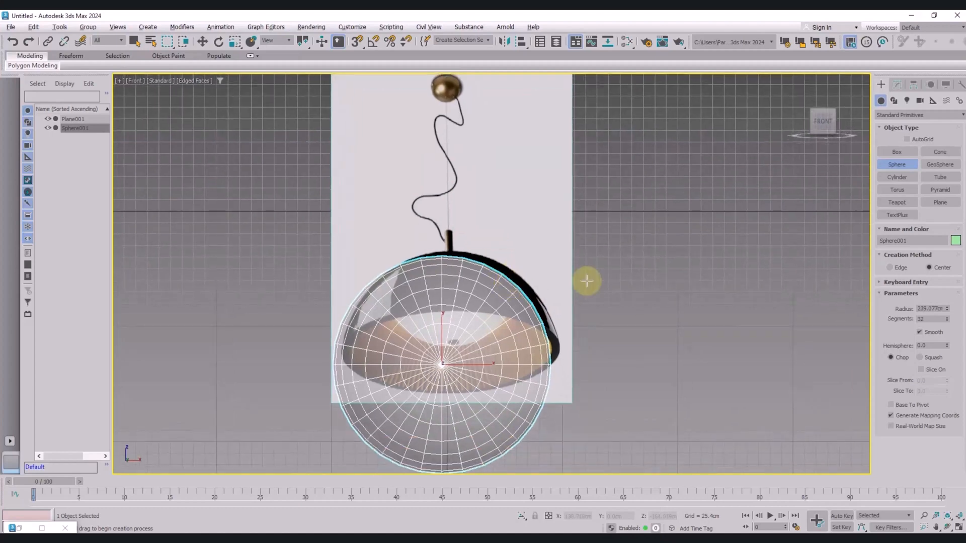
Step: Set the sphere's radius to 250 cm and segments to 100, and move it to align with the lampshade
text(250)
key(Return)
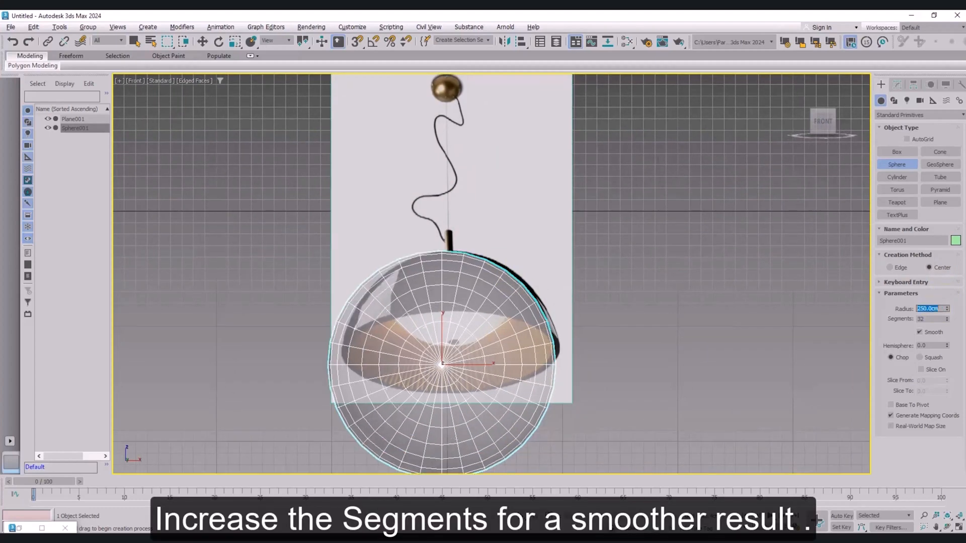
text(100)
key(Return)
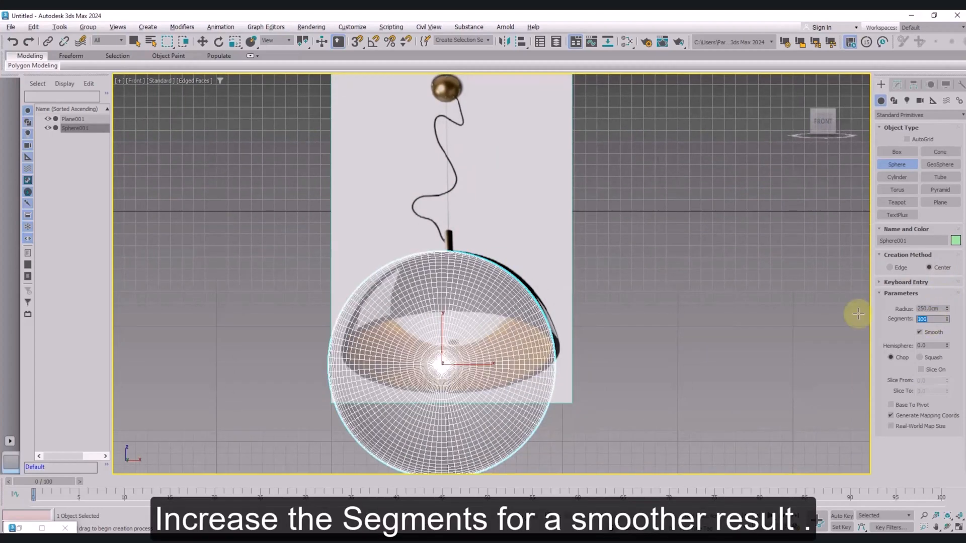
key(w)
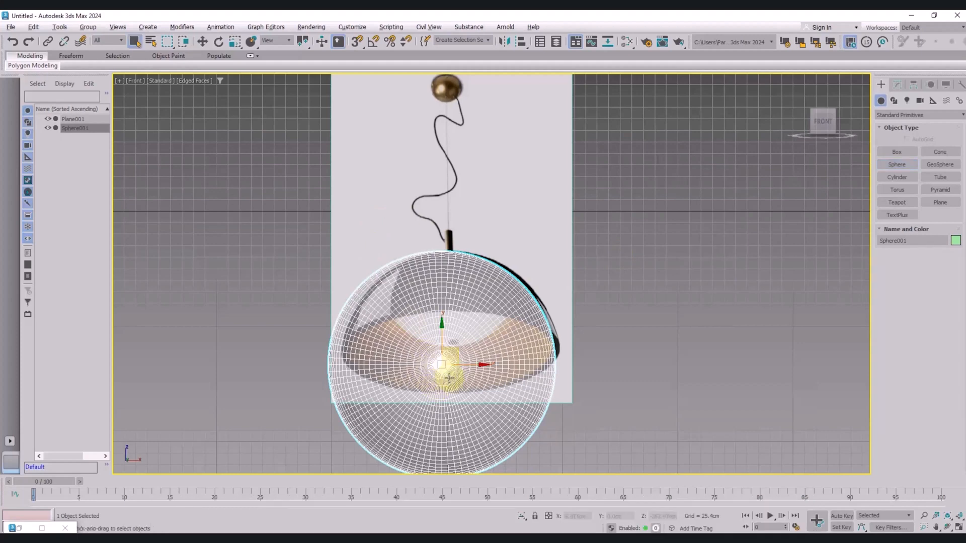
mouse_move(442, 365)
mouse_down()
mouse_move(452, 378)
mouse_move(449, 366)
mouse_up()
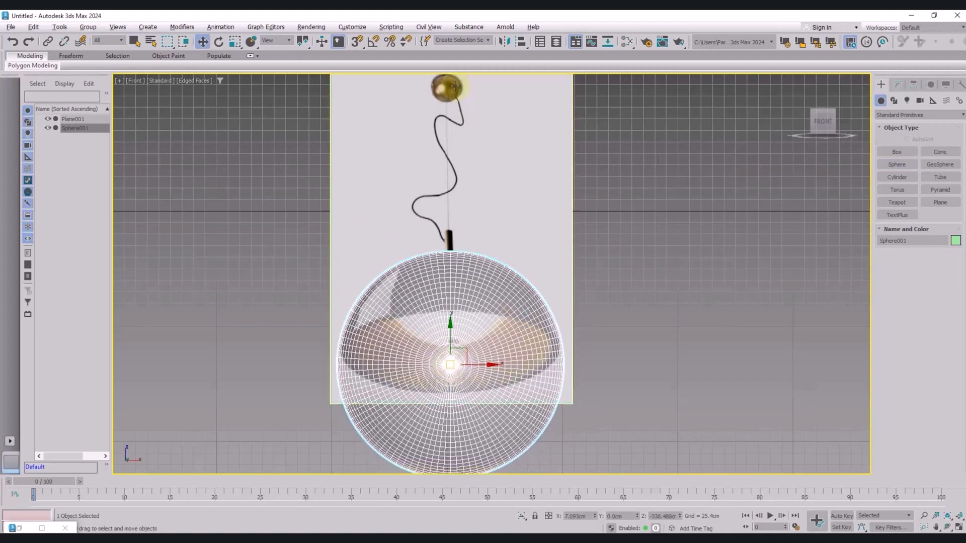
Step: Enable angle snapping and rotate the sphere 90 degrees so its poles point up and down
click(373, 42)
right_click(373, 41)
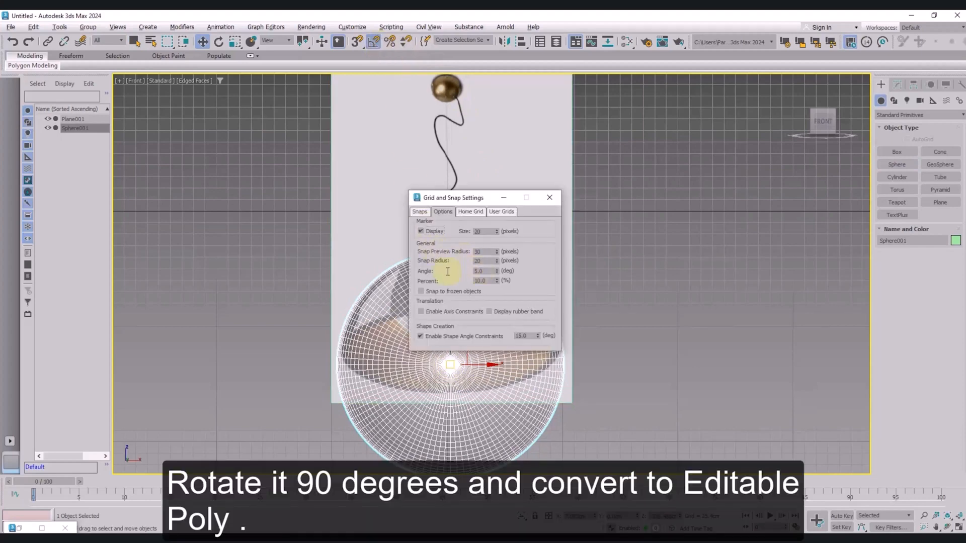
click(549, 198)
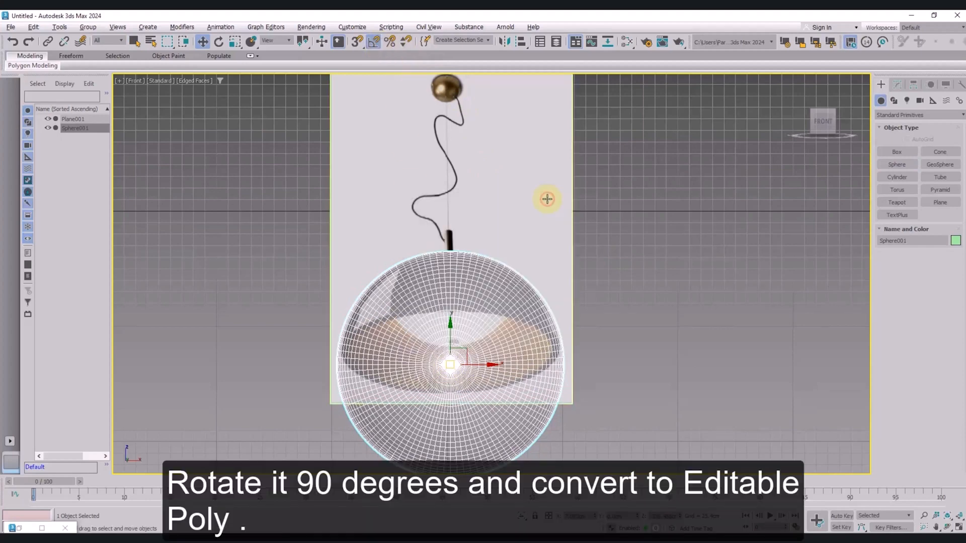
key(e)
key(r)
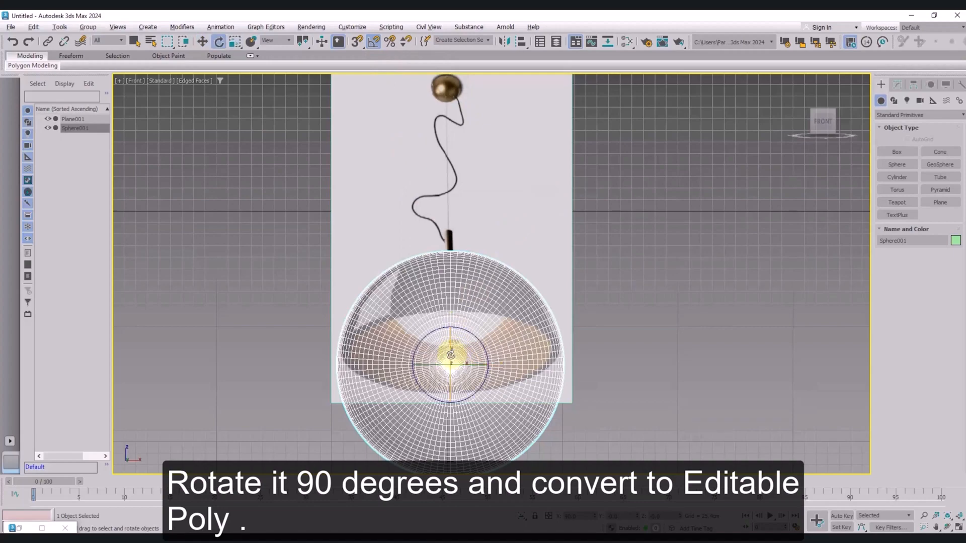
drag(451, 355, 452, 325)
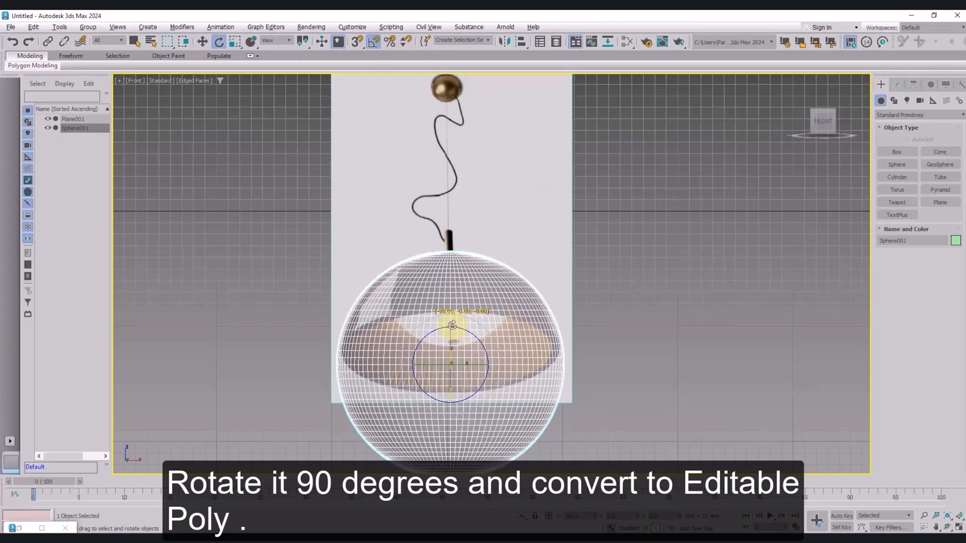
key(w)
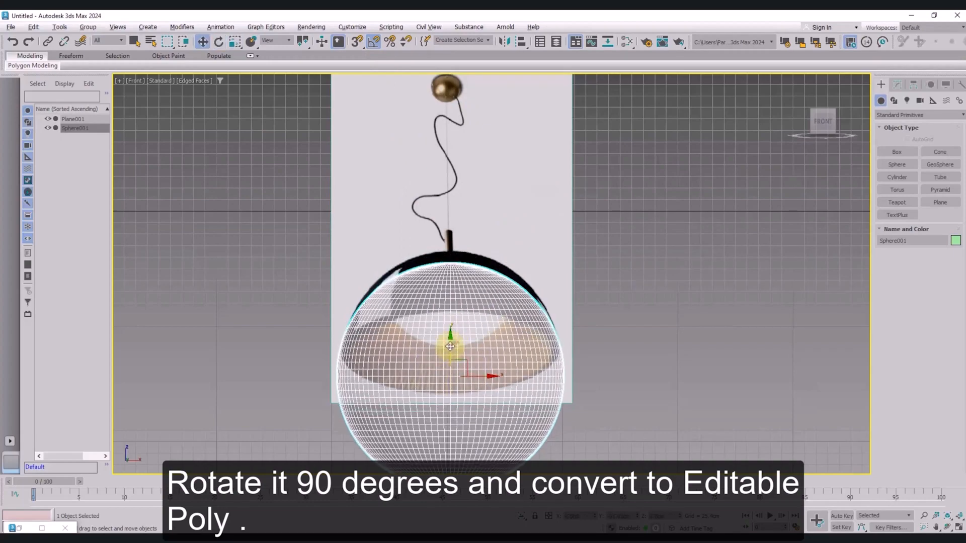
Step: Convert the sphere to an Editable Poly and delete all polygons of its lower half
right_click(463, 314)
mouse_move(483, 445)
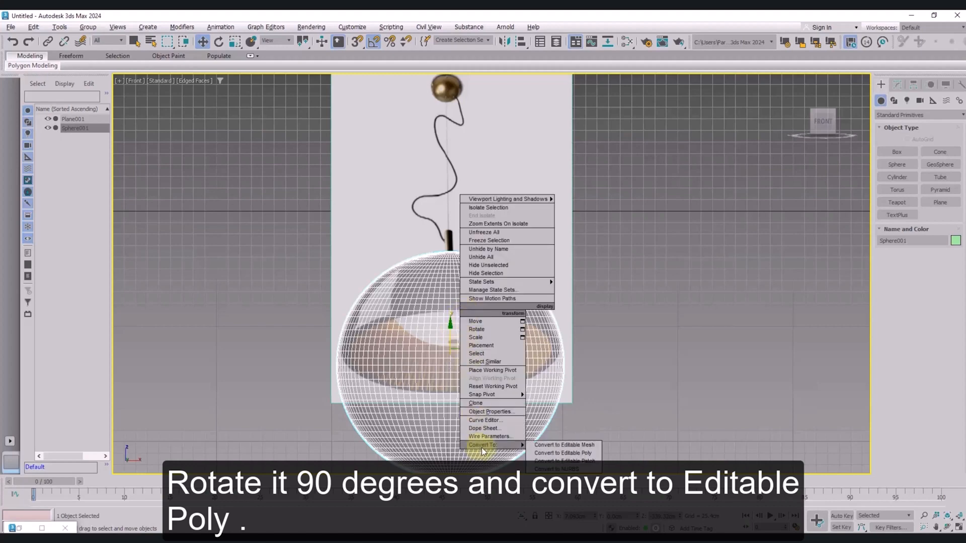
click(549, 453)
click(929, 225)
drag(312, 459, 432, 403)
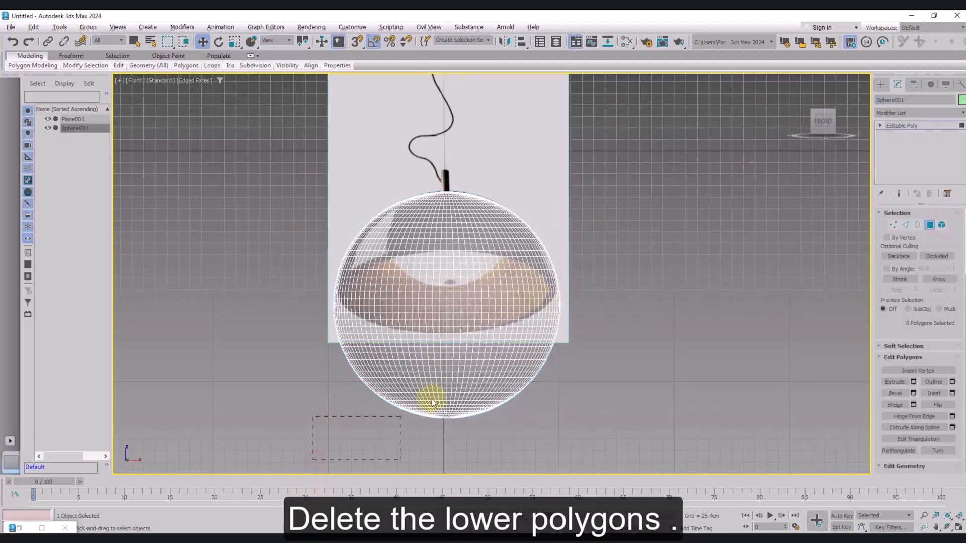
drag(639, 305, 639, 304)
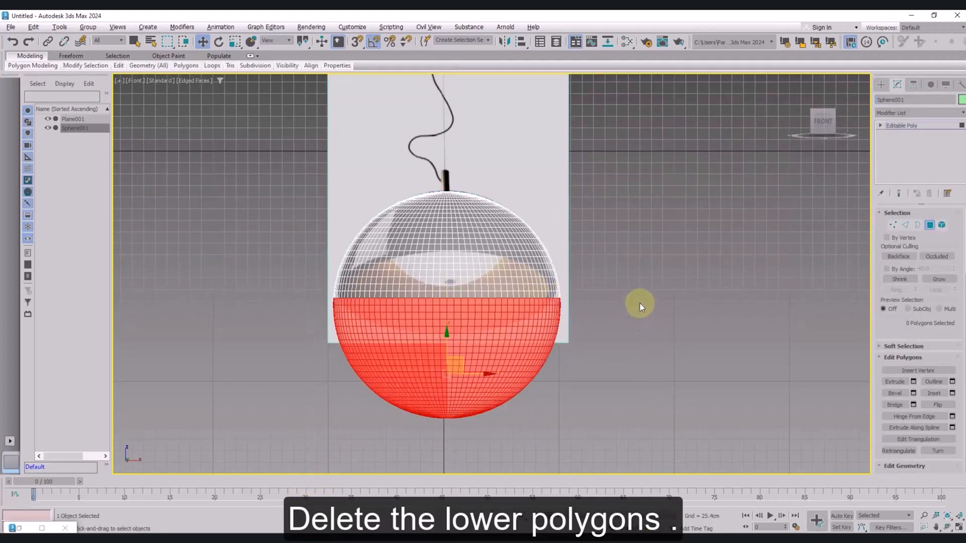
key(Delete)
middle_drag(442, 263, 455, 355)
Step: Hide the reference plane and show the half sphere in a perspective view with edged faces
click(48, 120)
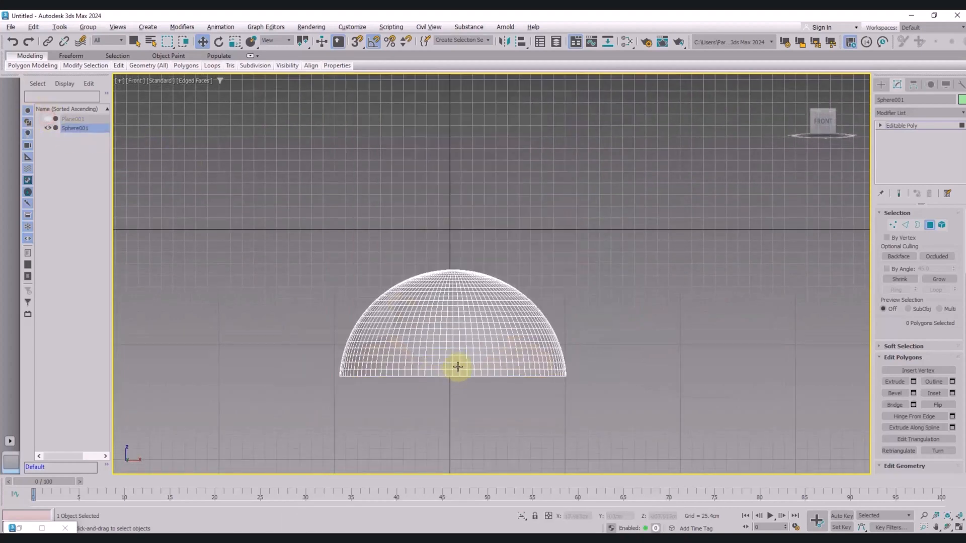
key(p)
scroll(474, 356, down, 5)
scroll(473, 356, down, 4)
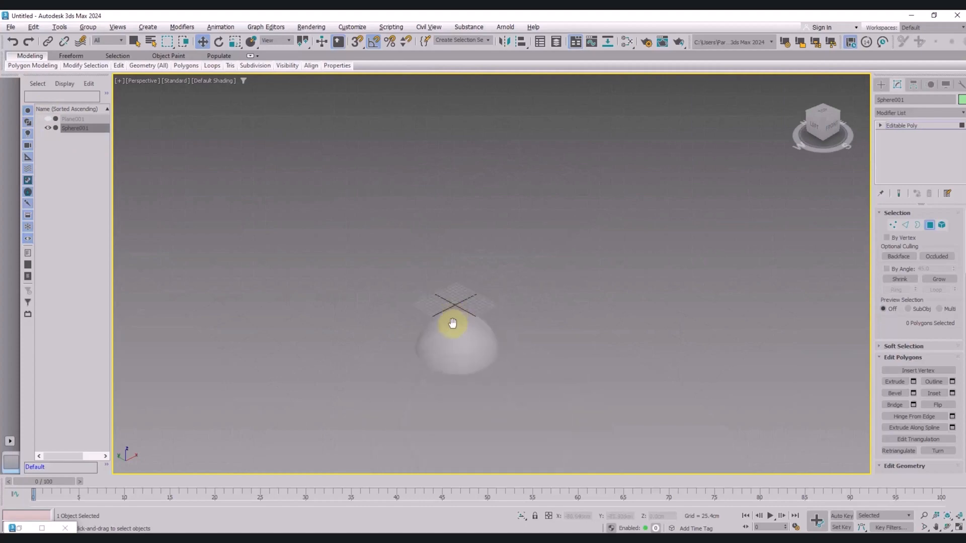
key(F4)
key(z)
alt+middle_drag(472, 345, 457, 295)
Step: Select the dome's open bottom border and extrude it slightly inward by scaling a copy of its edges in the top view
click(917, 225)
click(572, 326)
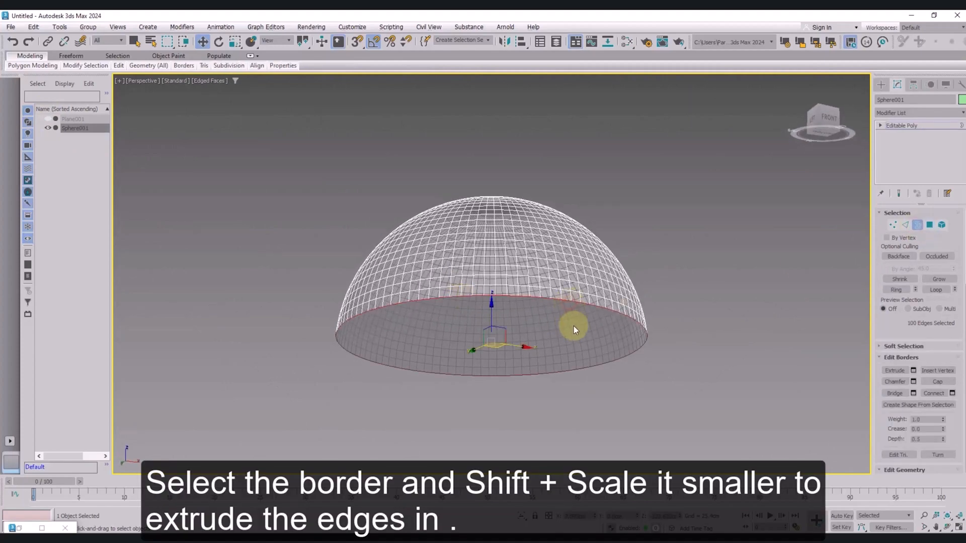
alt+middle_drag(615, 320, 567, 355)
key(t)
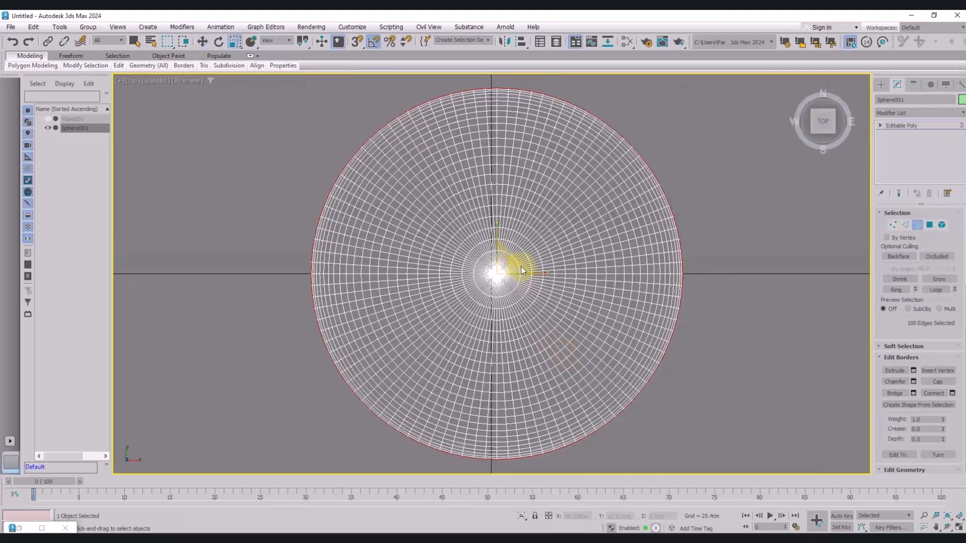
shift+drag(517, 264, 524, 282)
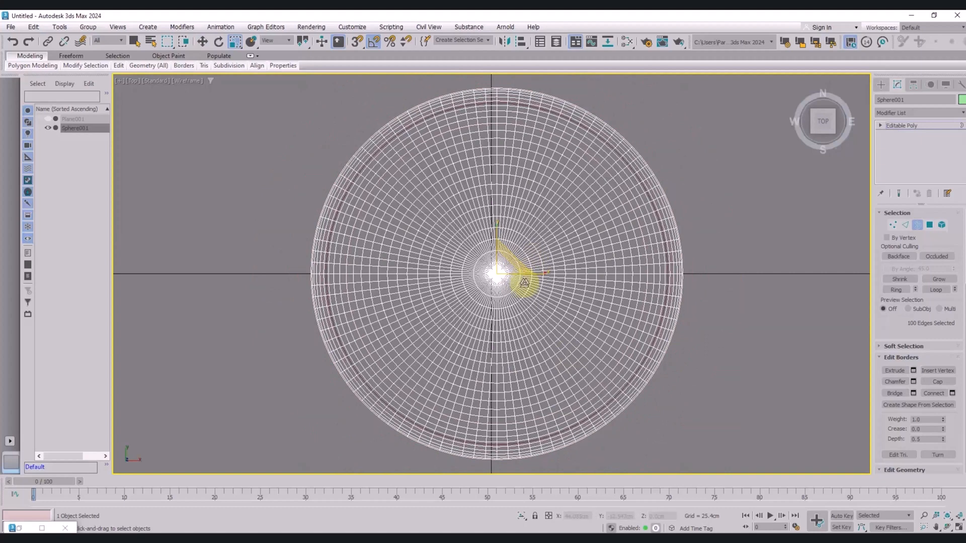
Step: Extrude the inner border slightly upward in the front view to form the rim's inner wall
key(f)
key(w)
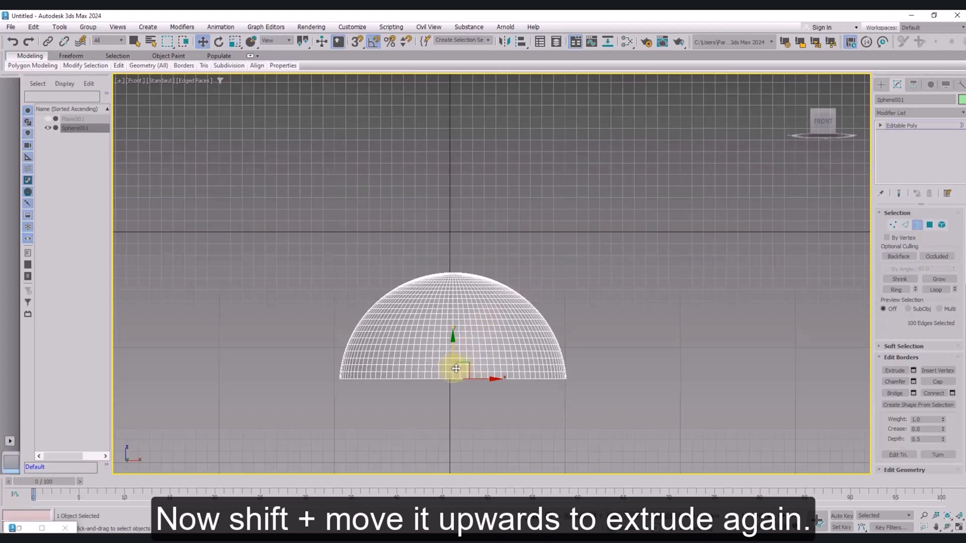
scroll(456, 369, up, 3)
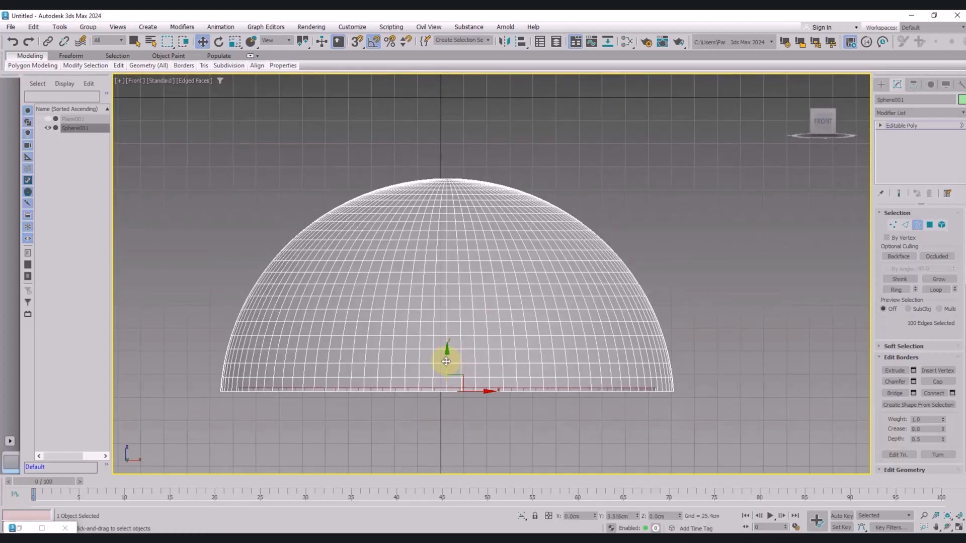
key(p)
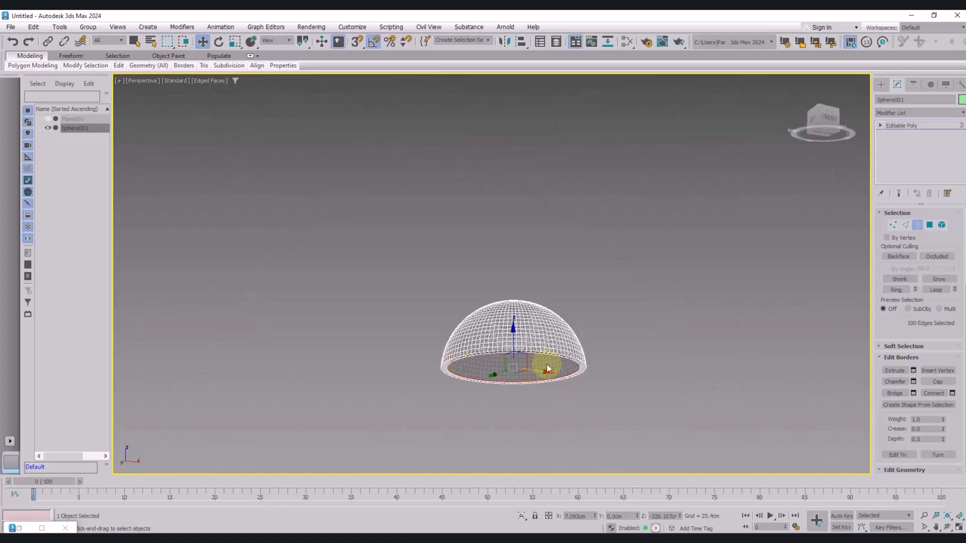
scroll(563, 355, up, 5)
scroll(546, 368, down, 3)
middle_drag(512, 383, 542, 368)
Step: Extrude the border outward by scaling a copy of it larger so the rim curls toward the shell, and deselect it
key(r)
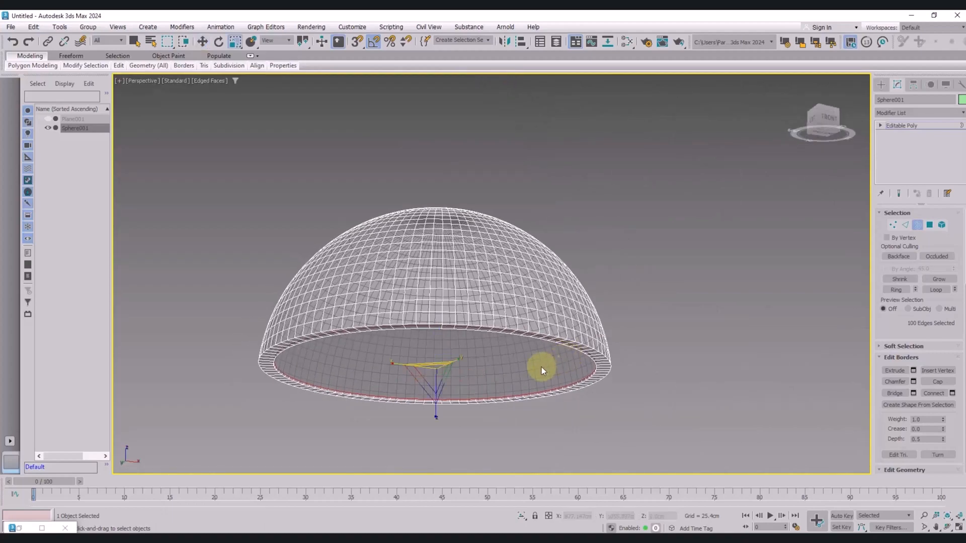
key(t)
key(p)
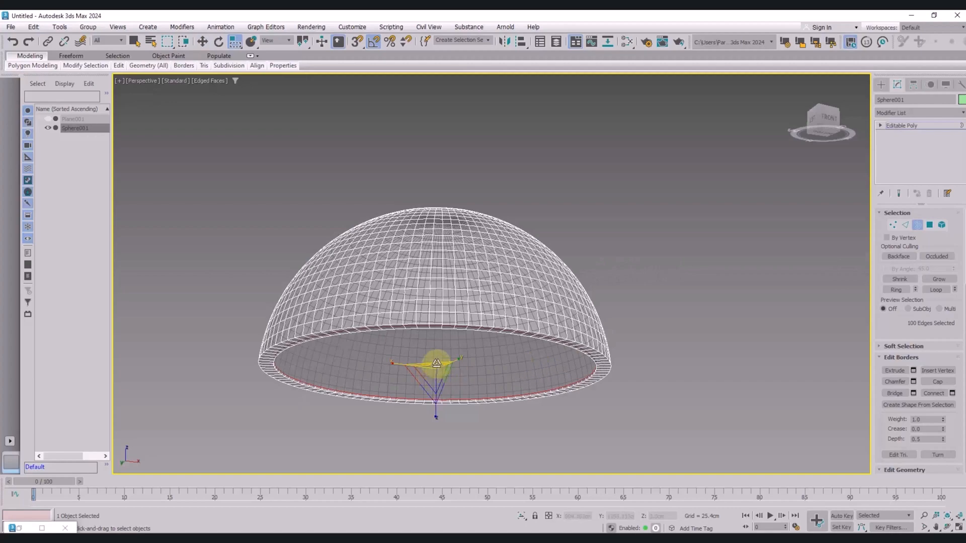
alt+middle_drag(437, 363, 438, 452)
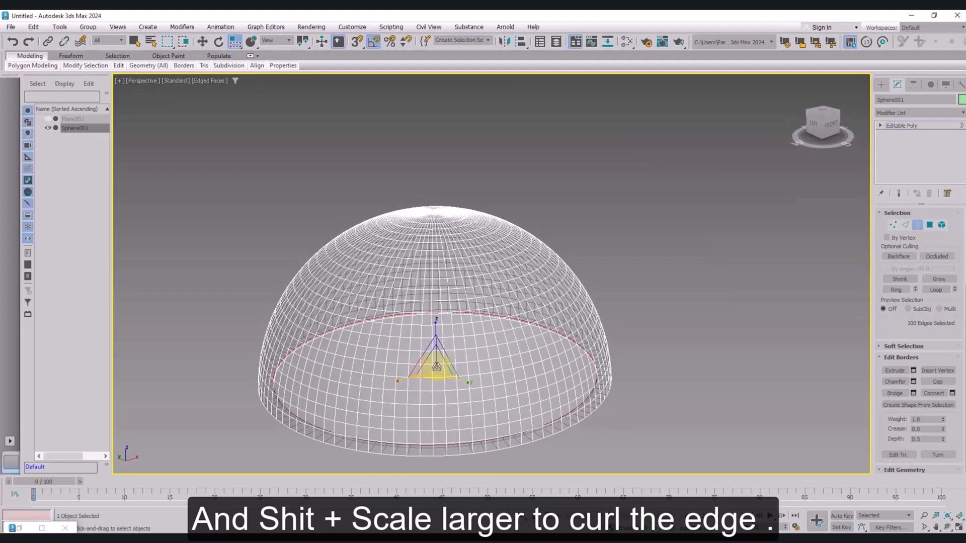
mouse_move(435, 363)
shift+mouse_down()
mouse_move(437, 347)
mouse_move(438, 365)
shift+mouse_up()
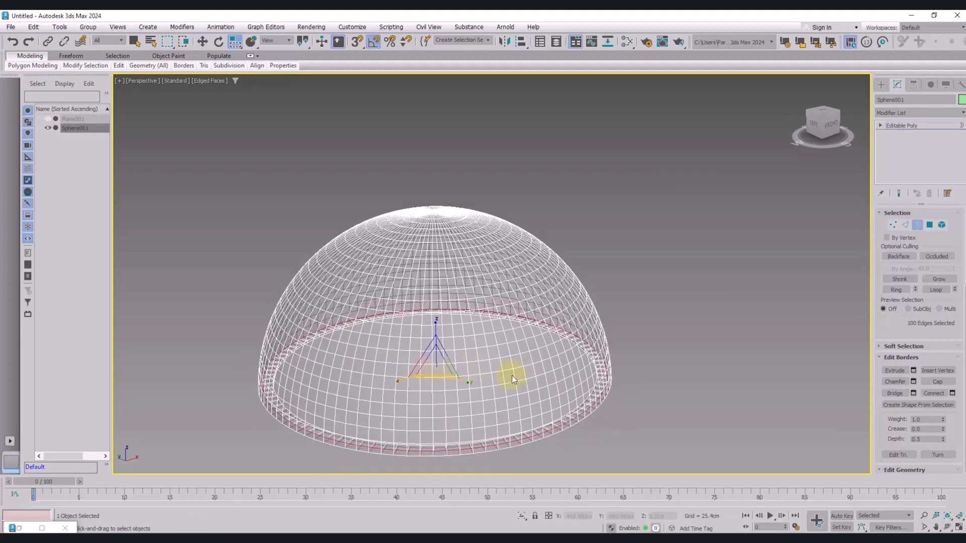
click(631, 362)
Step: Select three edges along the rim's corners in Edge mode and extend them to full edge loops
scroll(572, 360, up, 3)
middle_drag(595, 415, 578, 352)
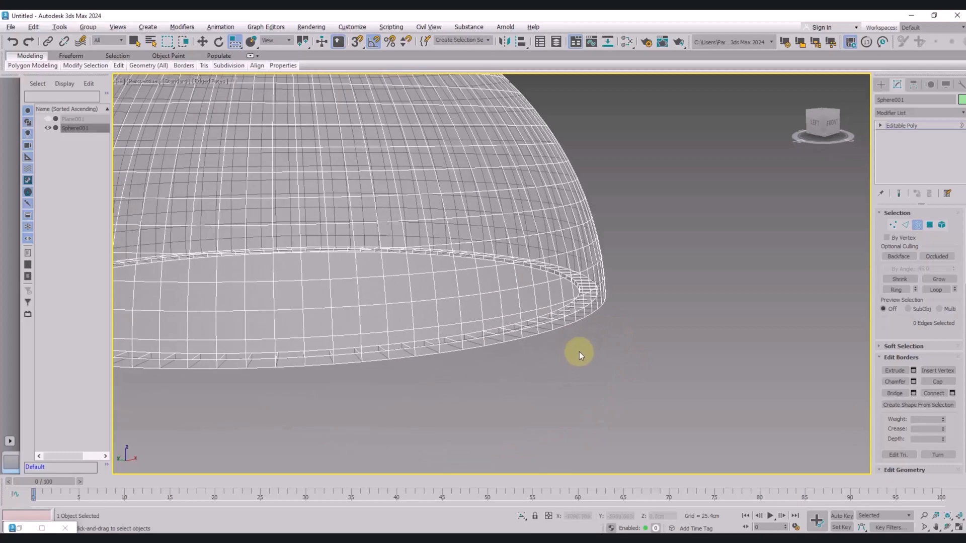
click(906, 226)
key(z)
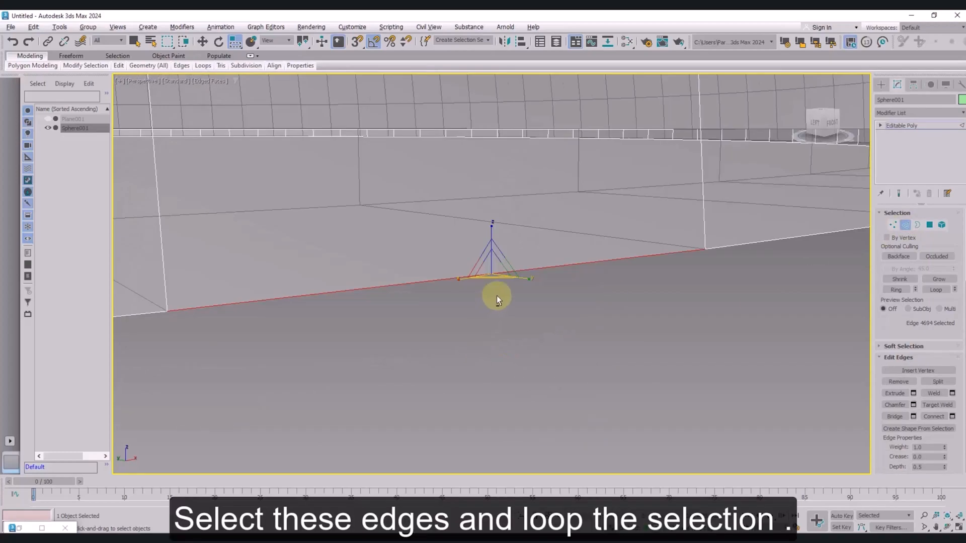
scroll(497, 295, down, 10)
alt+middle_drag(502, 297, 508, 323)
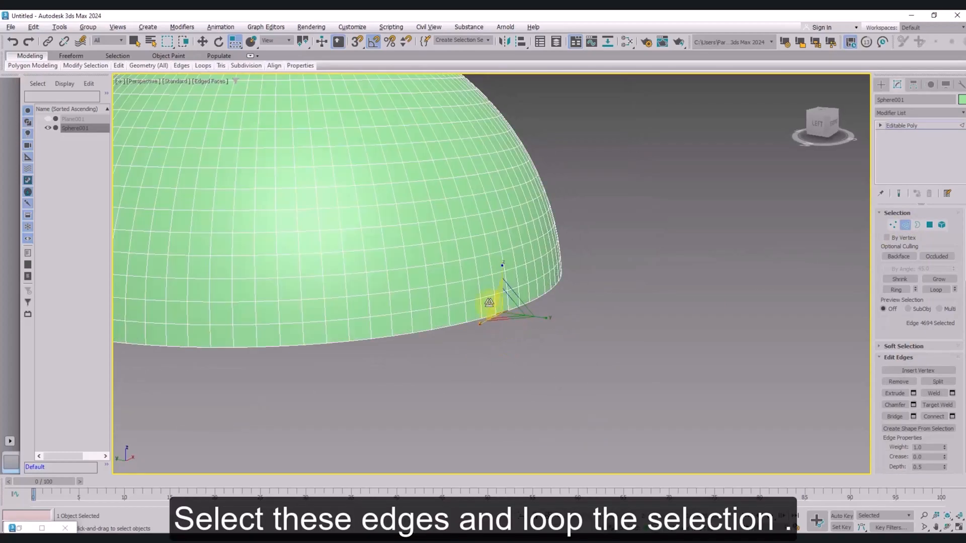
scroll(504, 322, down, 3)
scroll(505, 322, up, 4)
alt+middle_drag(498, 324, 372, 299)
scroll(507, 321, up, 4)
ctrl+click(421, 301)
ctrl+click(457, 302)
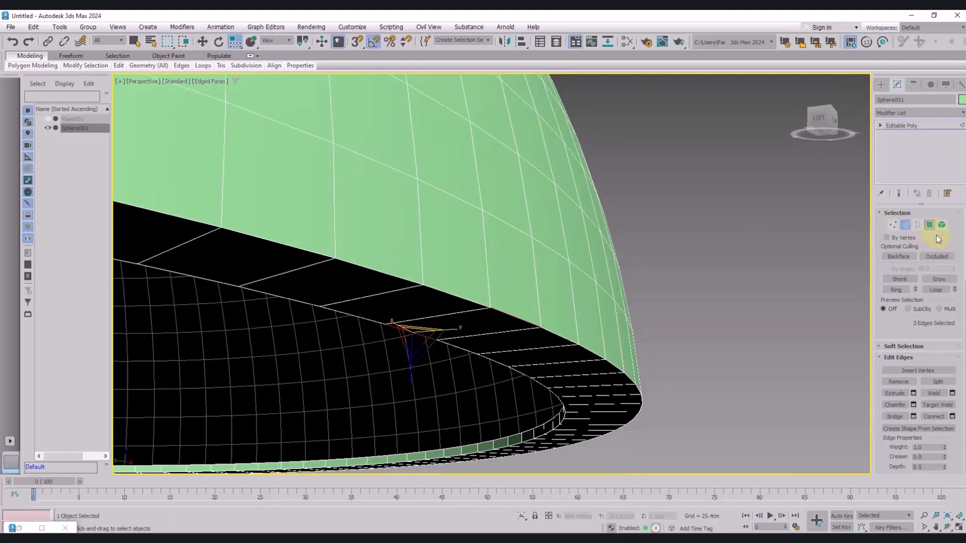
click(936, 289)
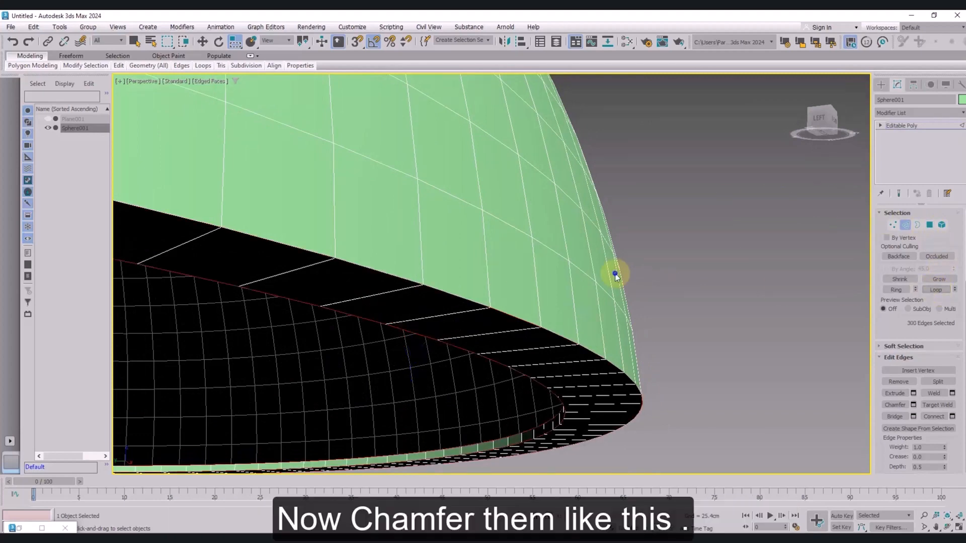
Step: Chamfer the selected rim edge loops by 0.5 cm with 4 segments
right_click(613, 271)
click(558, 332)
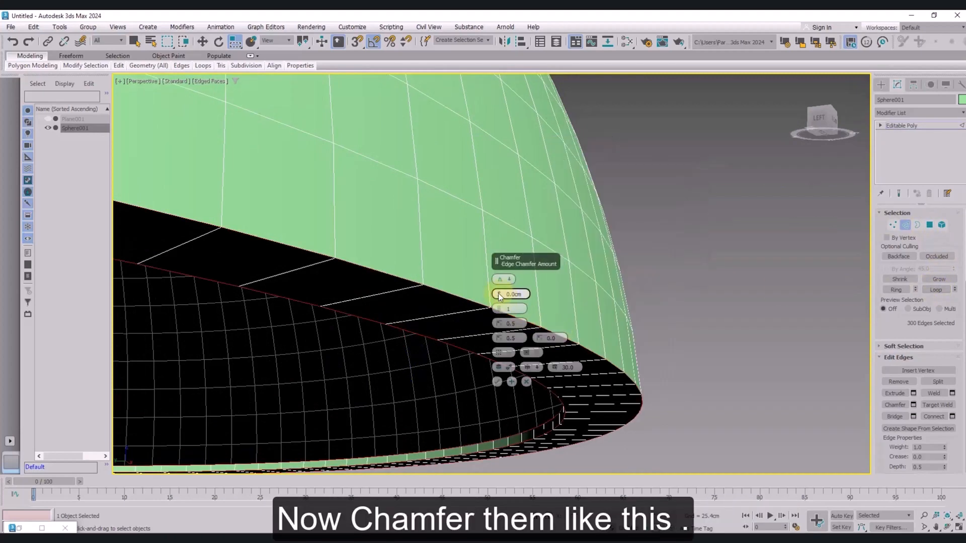
mouse_move(499, 294)
mouse_down()
mouse_move(500, 275)
mouse_move(501, 291)
mouse_up()
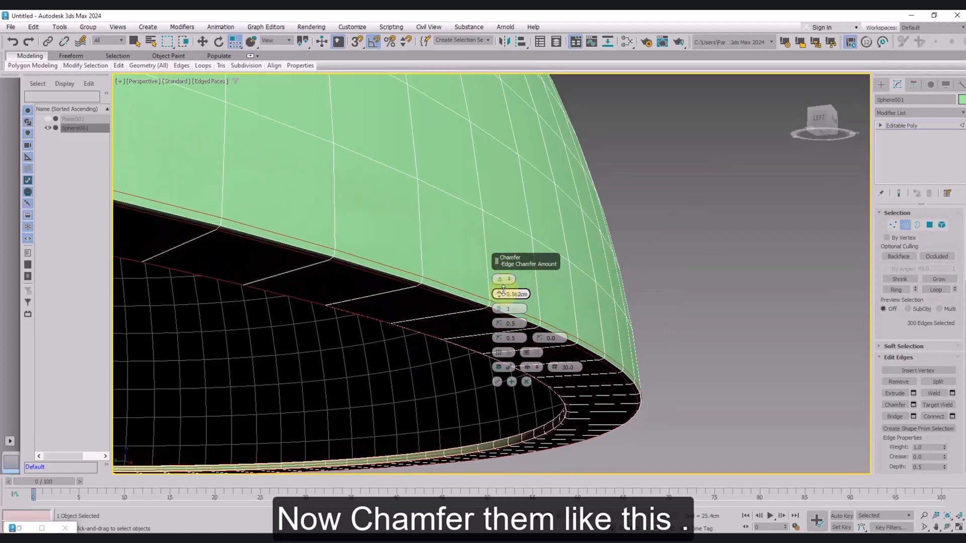
double_click(515, 294)
text(.5)
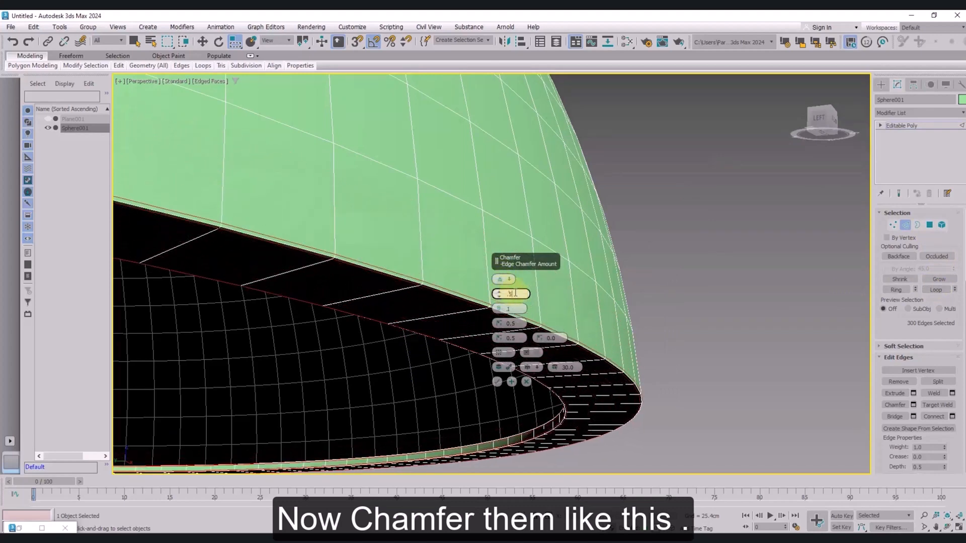
drag(501, 312, 500, 310)
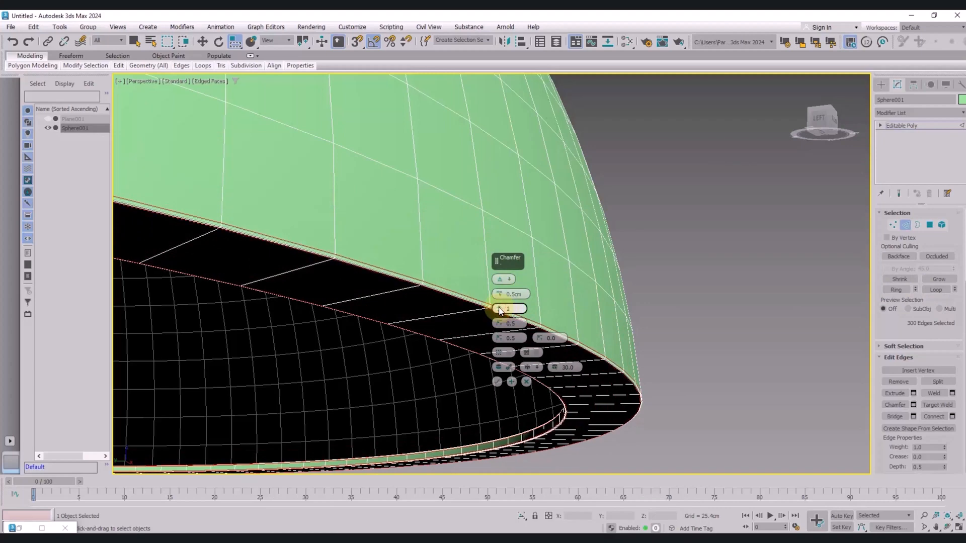
scroll(474, 301, up, 5)
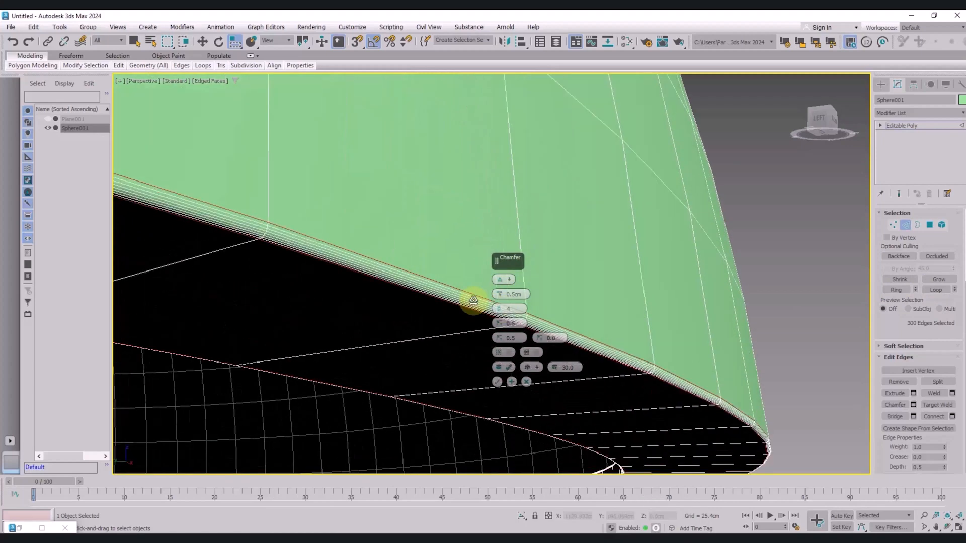
click(497, 383)
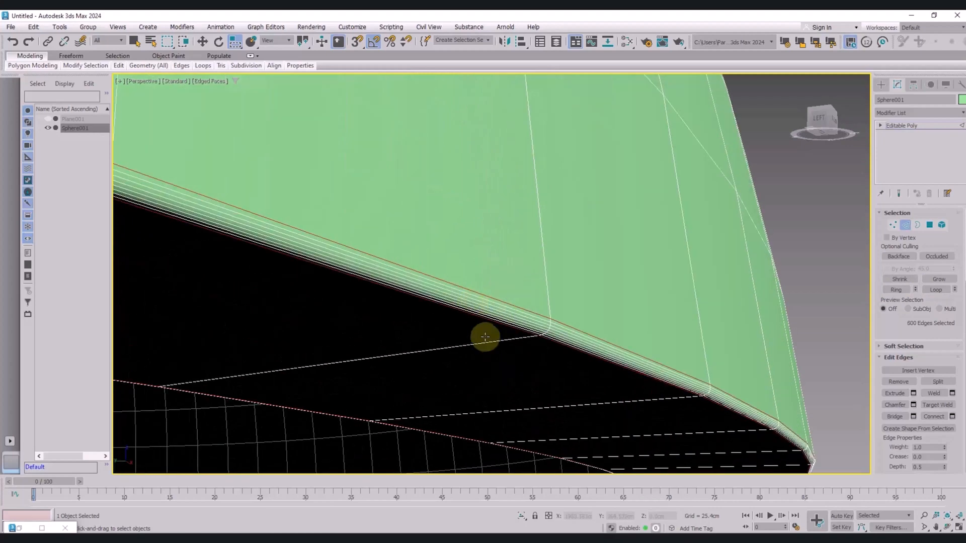
Step: Add a Smooth modifier to the lampshade and deselect it
alt+middle_drag(483, 334, 473, 358)
click(906, 115)
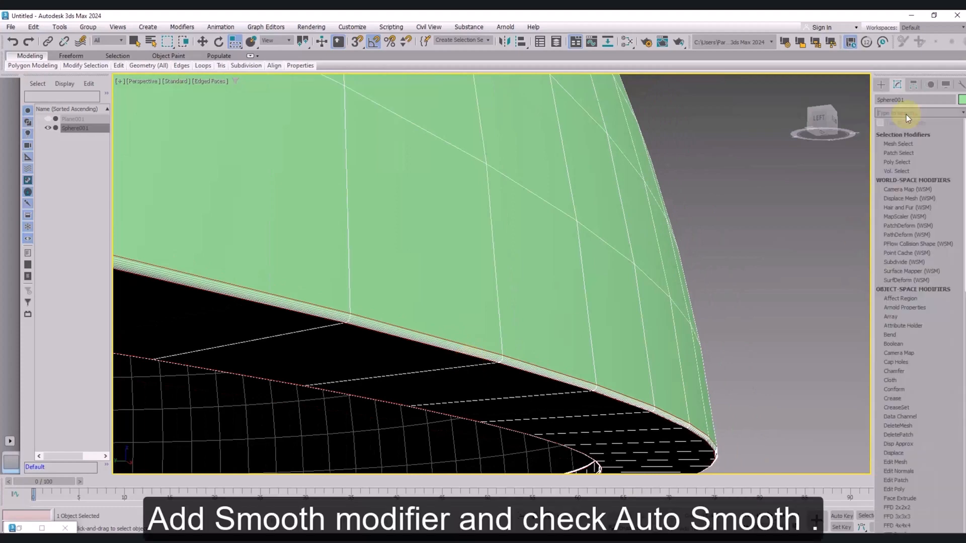
text(smo)
click(901, 134)
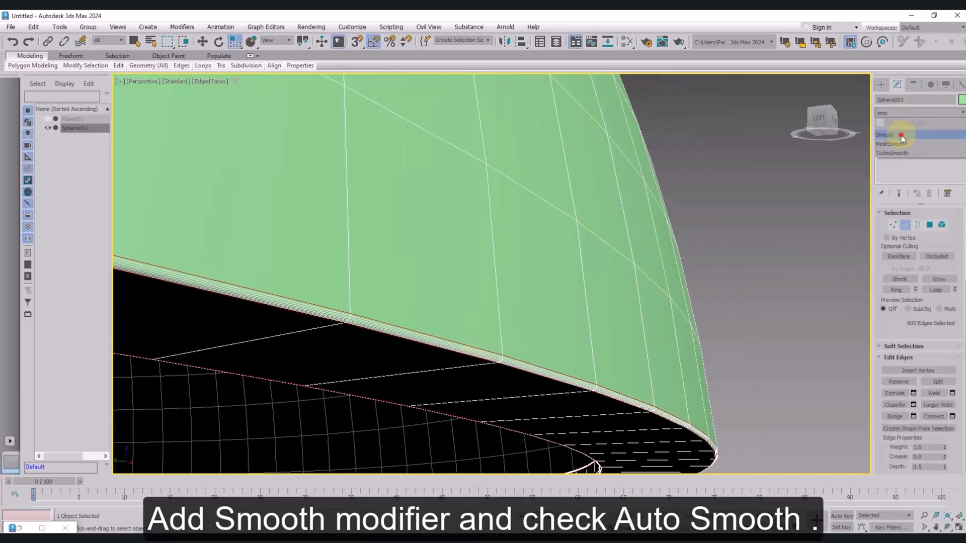
scroll(673, 295, down, 5)
click(751, 336)
scroll(727, 339, down, 6)
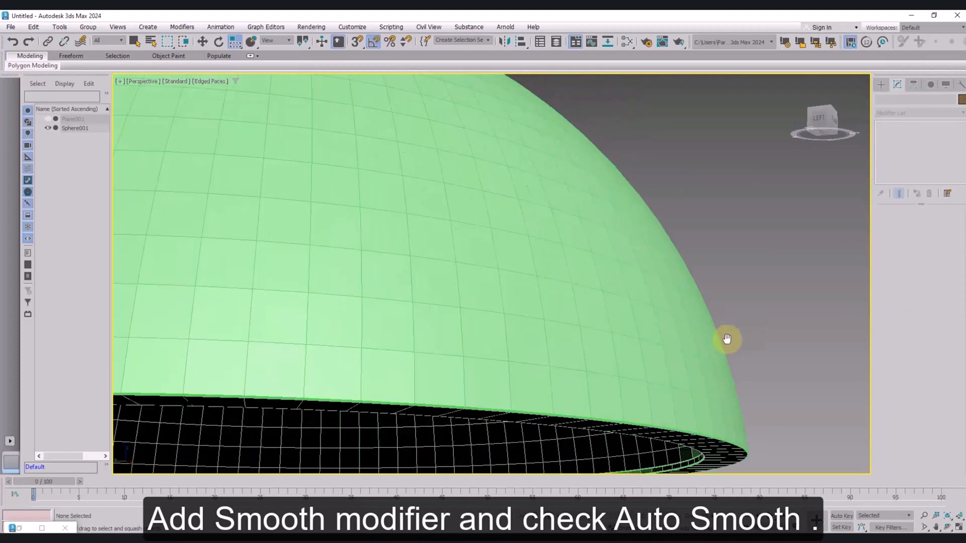
alt+middle_drag(727, 339, 705, 316)
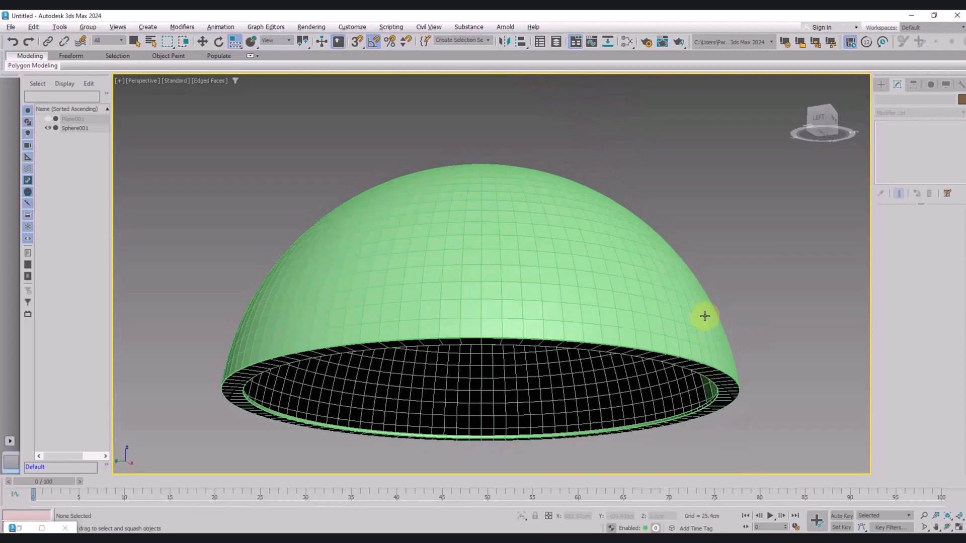
scroll(704, 315, down, 3)
alt+middle_drag(643, 341, 610, 338)
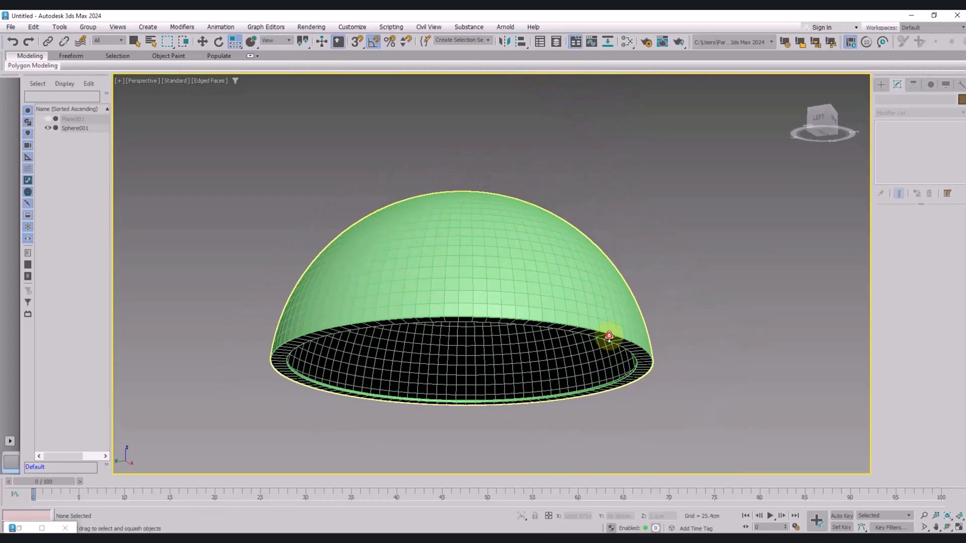
Step: Enable Auto Smooth in the lampshade's Smooth modifier and deselect the shade
click(610, 338)
click(887, 228)
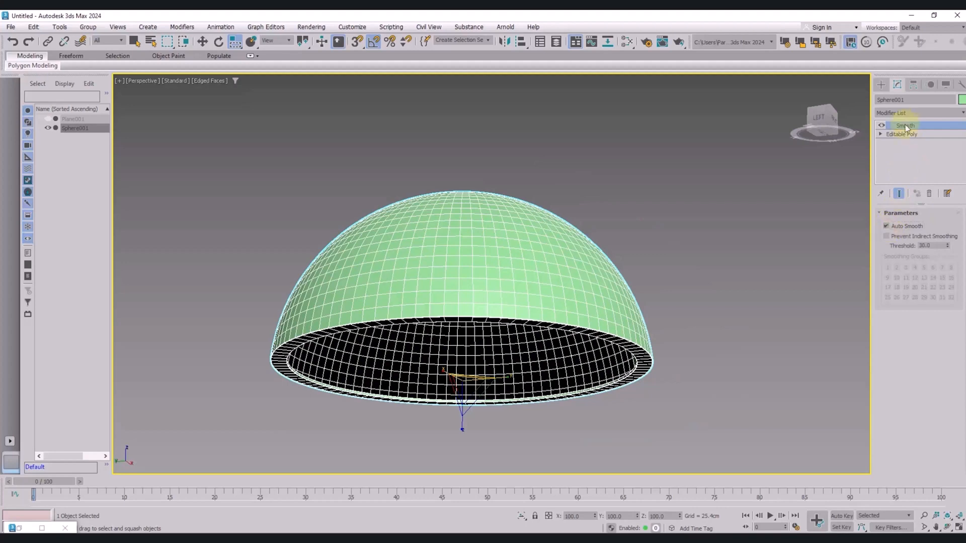
click(907, 133)
click(906, 126)
click(659, 320)
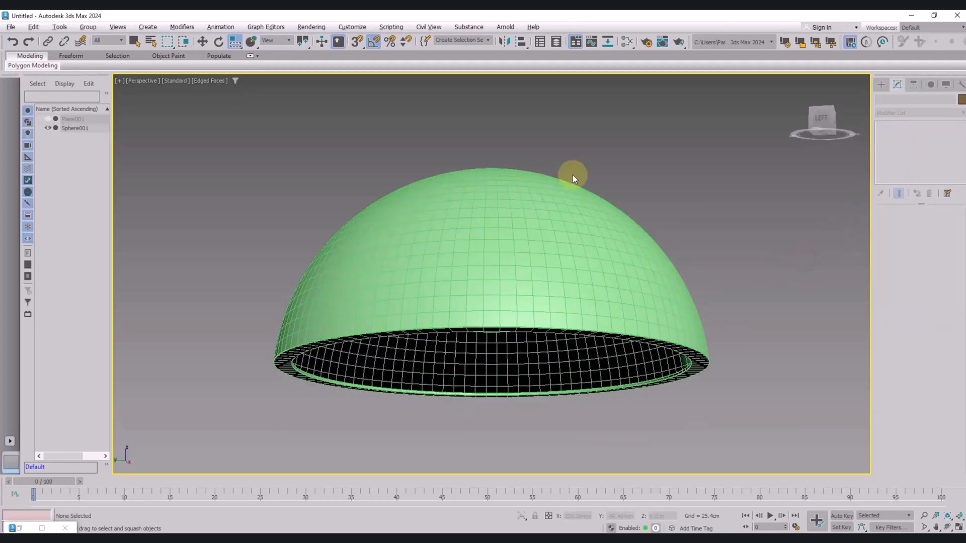
Step: Unhide the reference image plane in the front view and make the shade see-through over it
middle_drag(572, 174, 551, 230)
scroll(553, 217, down, 2)
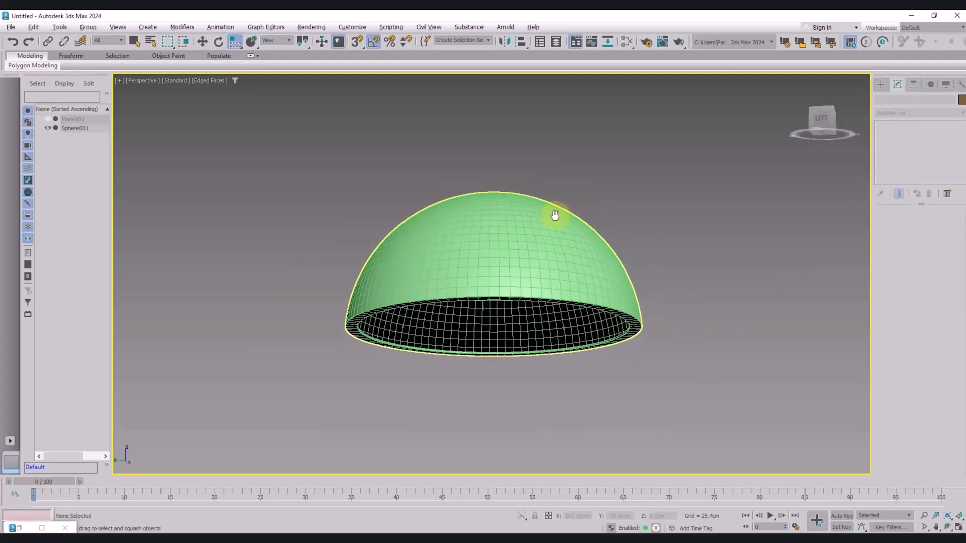
key(f)
click(48, 119)
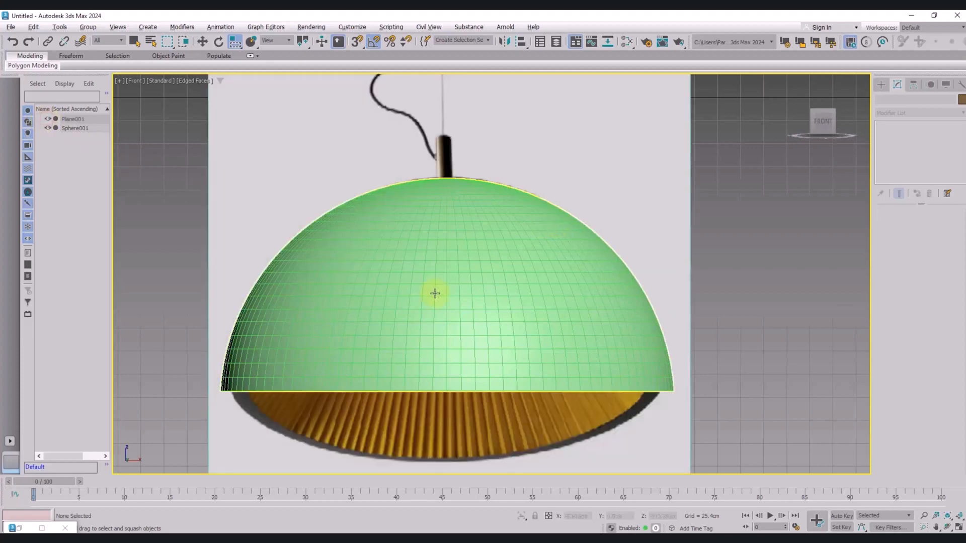
click(70, 129)
key(alt+x)
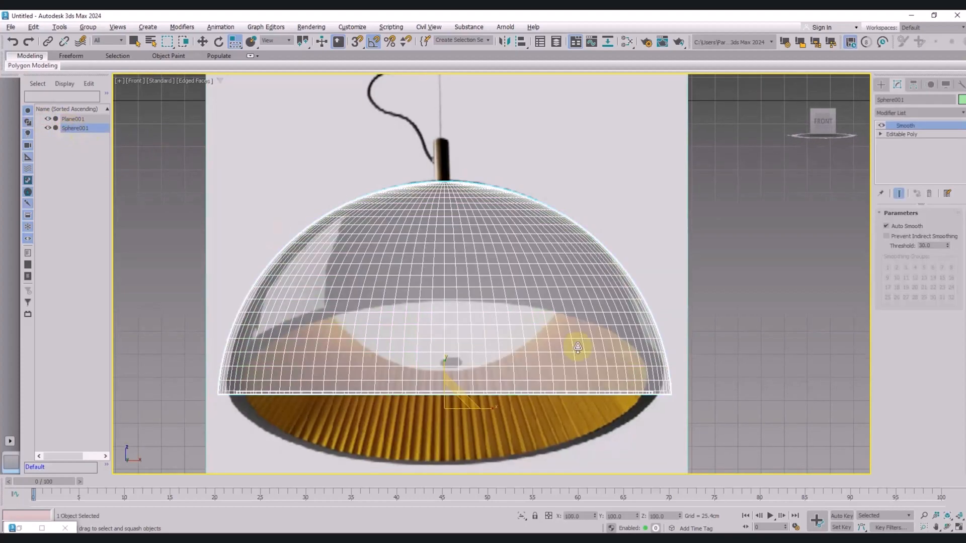
middle_drag(574, 345, 571, 354)
key(q)
click(680, 372)
scroll(742, 342, down, 3)
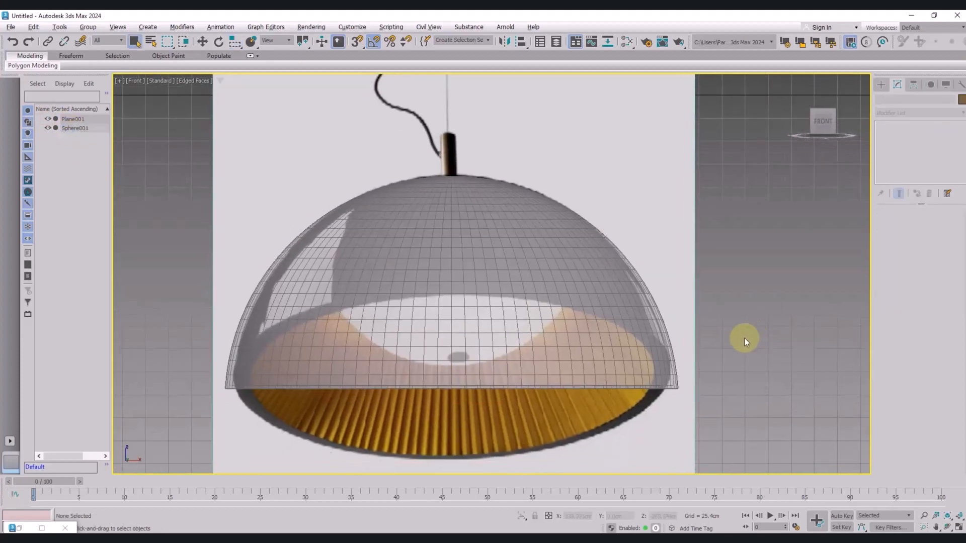
Step: Create a sphere with a radius of about 127 cm in the front view, centred inside the shade
right_click(604, 353)
click(616, 338)
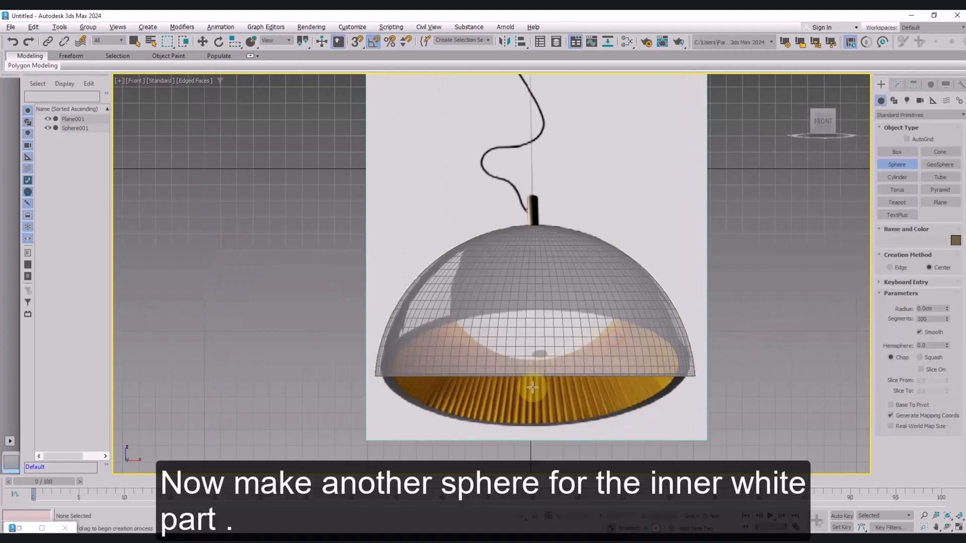
drag(532, 335, 596, 287)
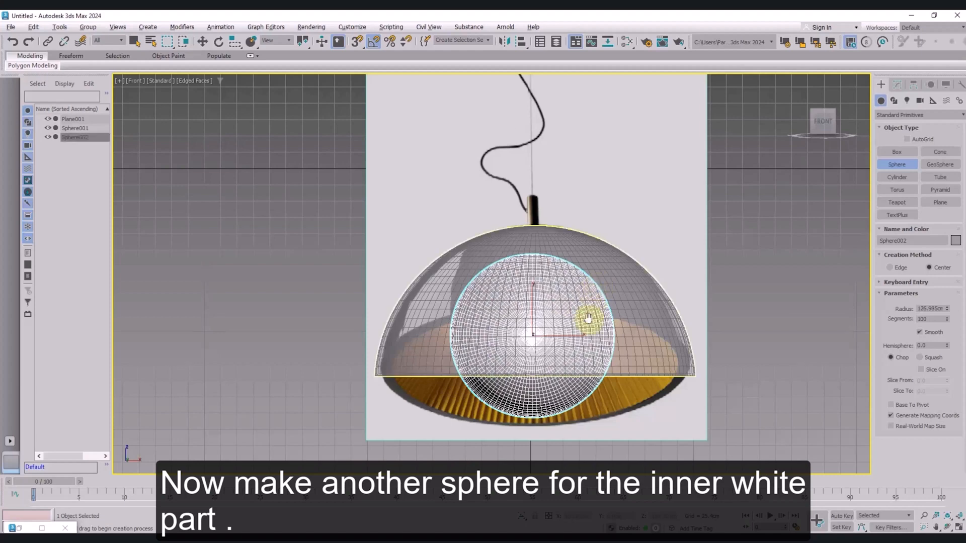
middle_drag(588, 322, 571, 351)
Step: Set the new sphere's radius to 115 cm and its segments to 60
double_click(932, 312)
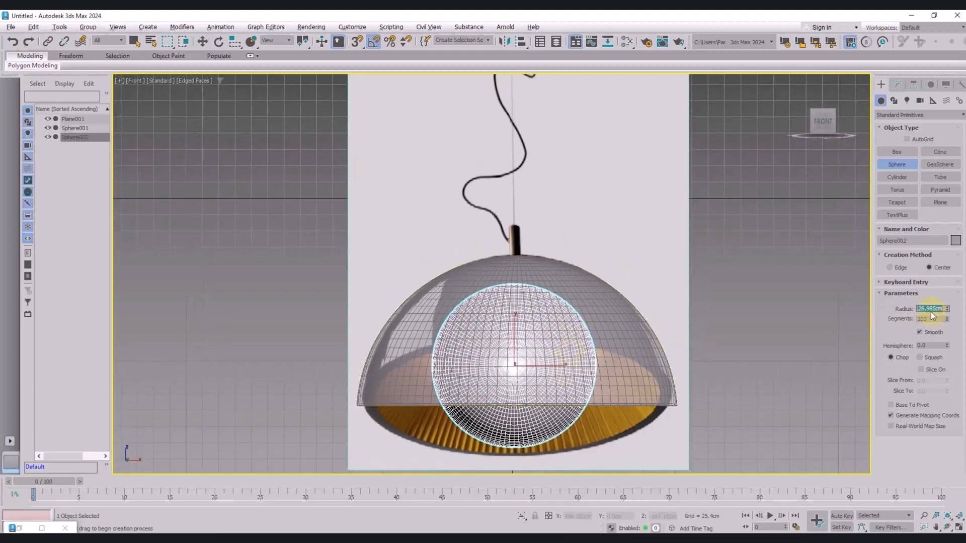
text(115)
key(Return)
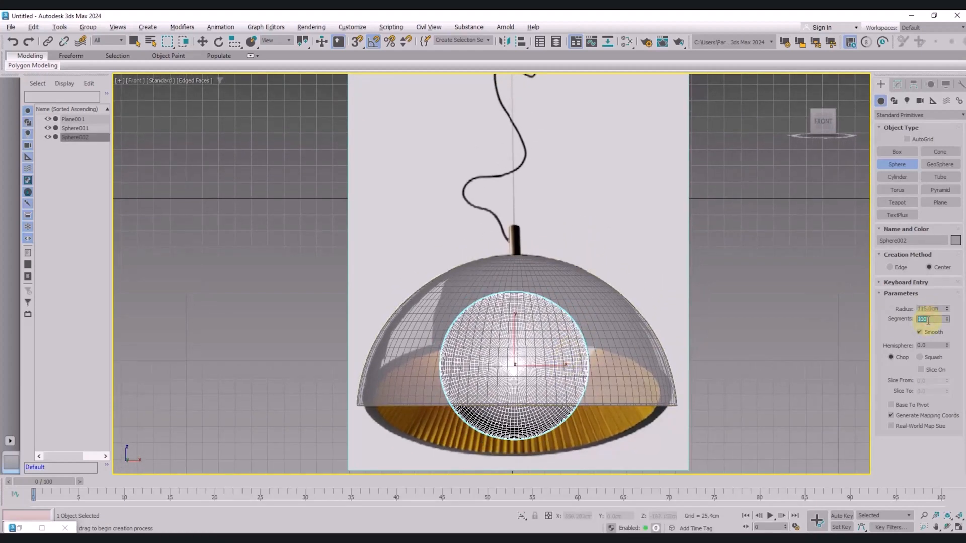
text(60)
key(Return)
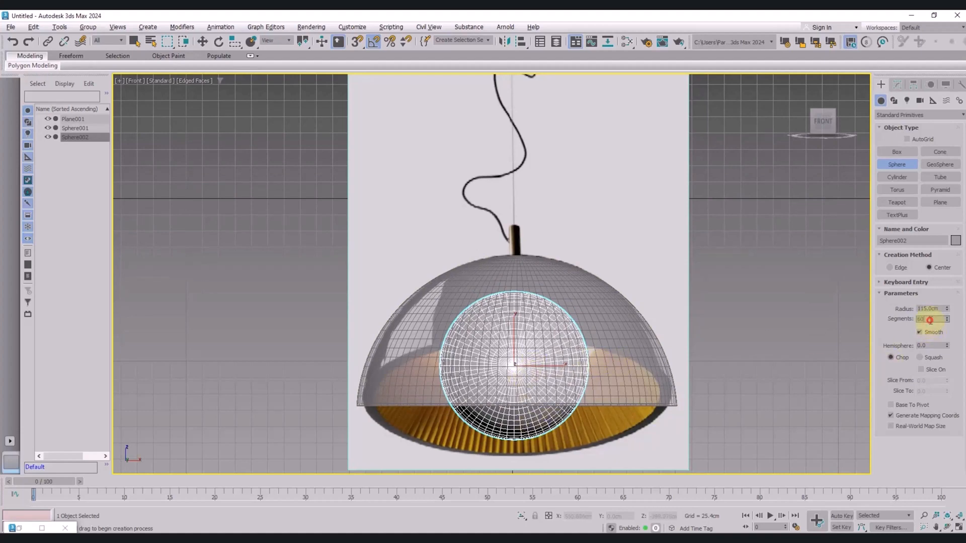
Step: Rotate the inner sphere so its poles point vertically and raise it to match the white diffuser's bottom curve in the reference
right_click(513, 423)
key(e)
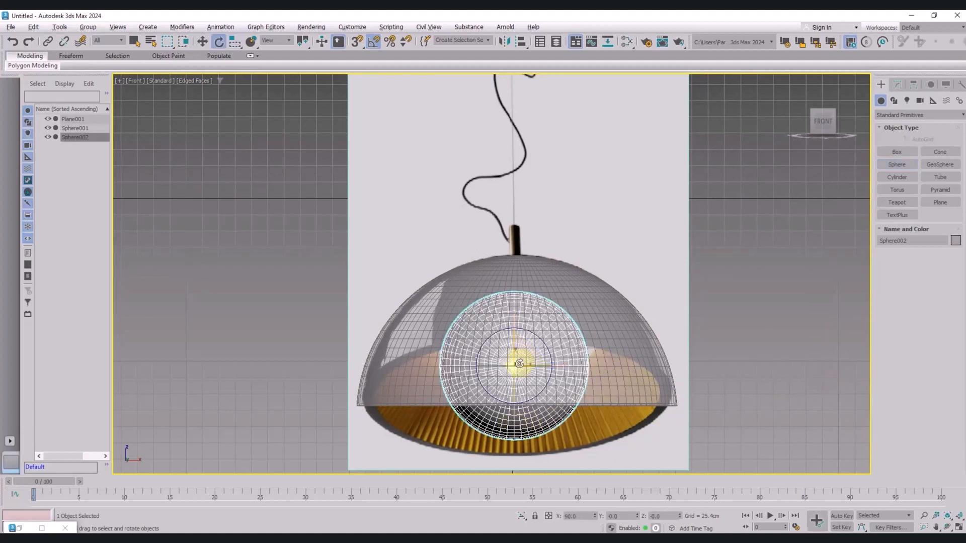
mouse_move(516, 388)
mouse_down()
mouse_move(516, 343)
mouse_move(533, 352)
mouse_move(518, 345)
mouse_move(513, 292)
mouse_move(515, 300)
mouse_up()
click(539, 217)
key(w)
Step: Convert the inner sphere to Editable Poly and delete the polygons of its upper half
right_click(515, 300)
mouse_move(530, 430)
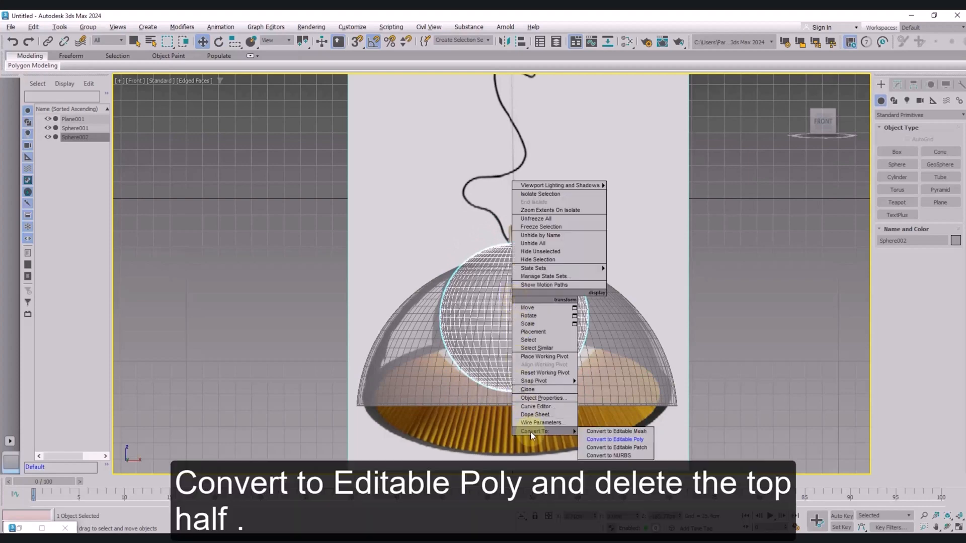
click(600, 437)
key(4)
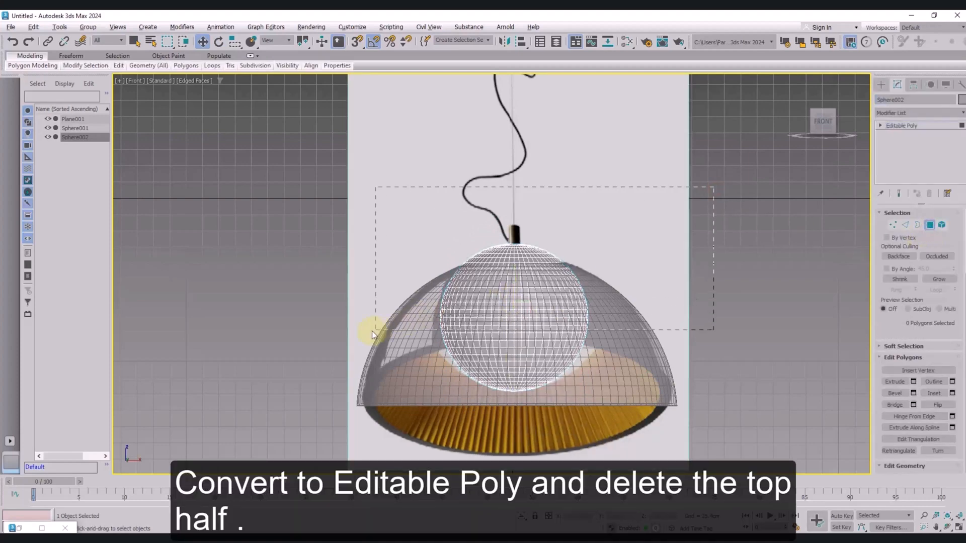
drag(372, 331, 334, 322)
key(Delete)
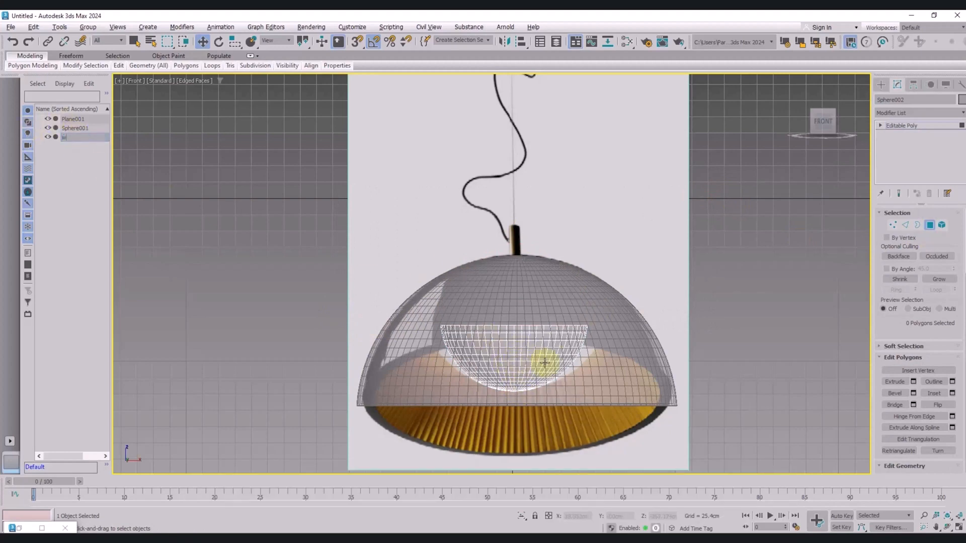
Step: Leave Polygon mode, nudge the half-sphere slightly upward, and hide the reference image plane
click(929, 226)
mouse_move(515, 300)
mouse_down()
mouse_move(519, 277)
mouse_move(519, 298)
mouse_up()
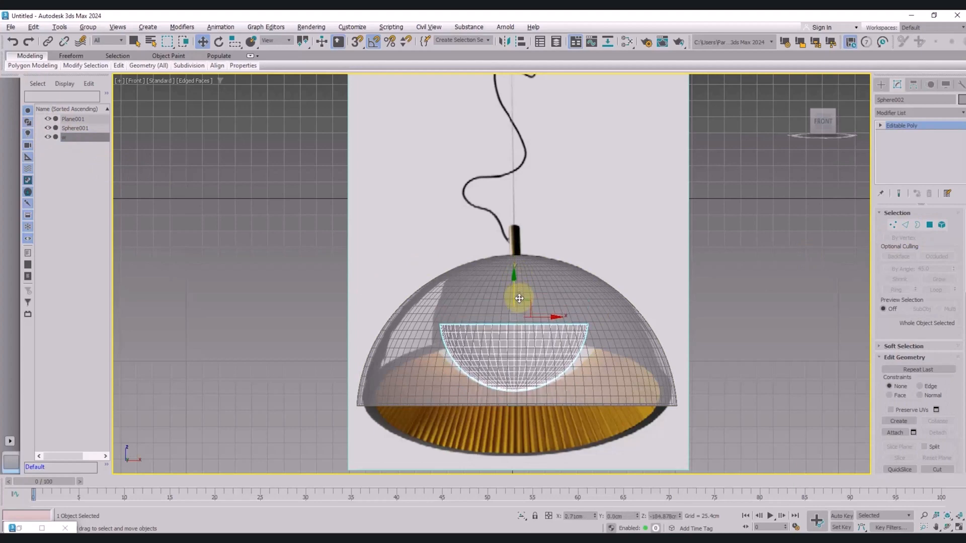
middle_drag(525, 311, 523, 302)
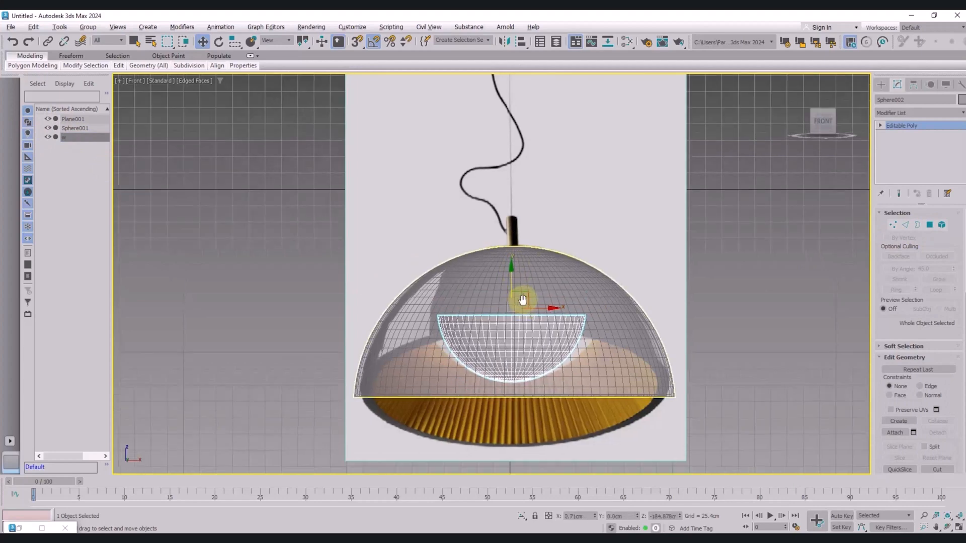
click(48, 120)
scroll(503, 286, up, 4)
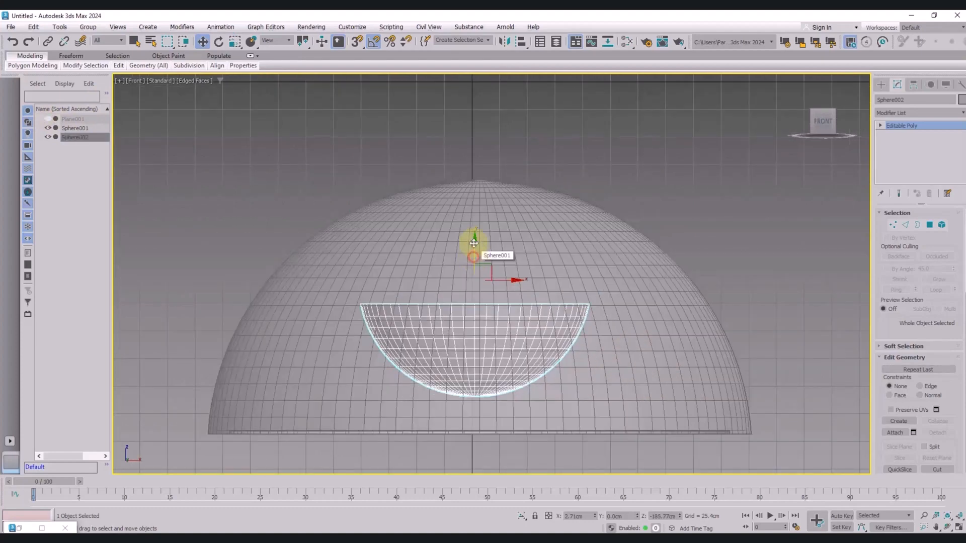
Step: Scale the half-sphere up uniformly and move it upward until its open edge meets the inside of the dome
drag(474, 243, 484, 179)
key(r)
key(w)
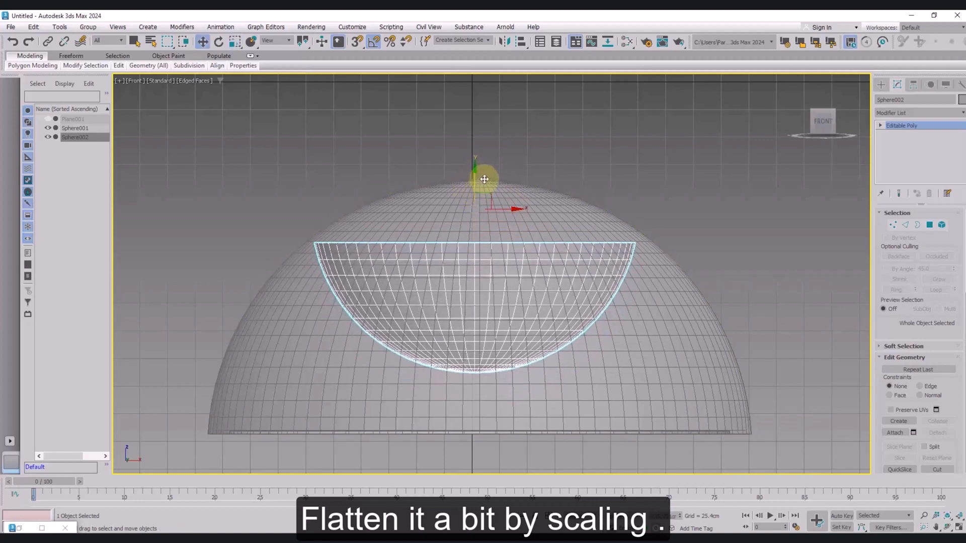
Step: Flatten the half-sphere to 87% along its vertical axis and shift it slightly sideways to centre it in the shade
key(r)
mouse_move(475, 164)
mouse_down()
mouse_move(479, 181)
mouse_move(479, 167)
mouse_up()
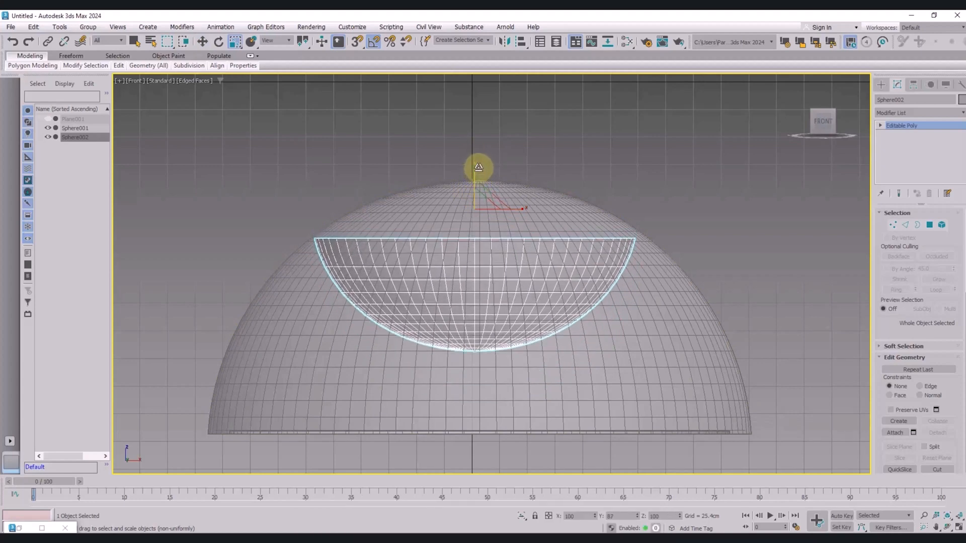
key(w)
drag(502, 211, 507, 210)
Step: Deselect the bowl, examine its fit inside the shade in the perspective view, and return to the front view
middle_drag(502, 215, 499, 232)
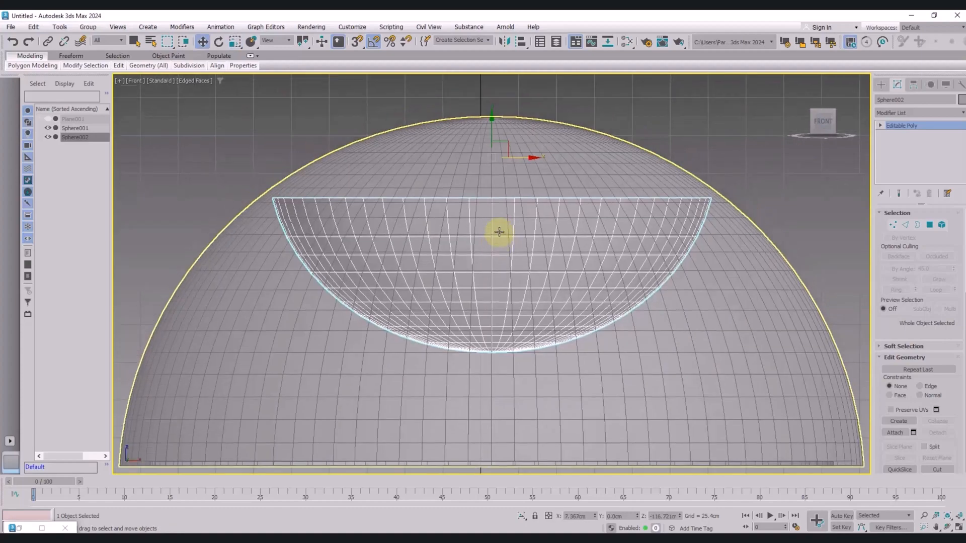
scroll(501, 218, down, 4)
scroll(500, 231, up, 2)
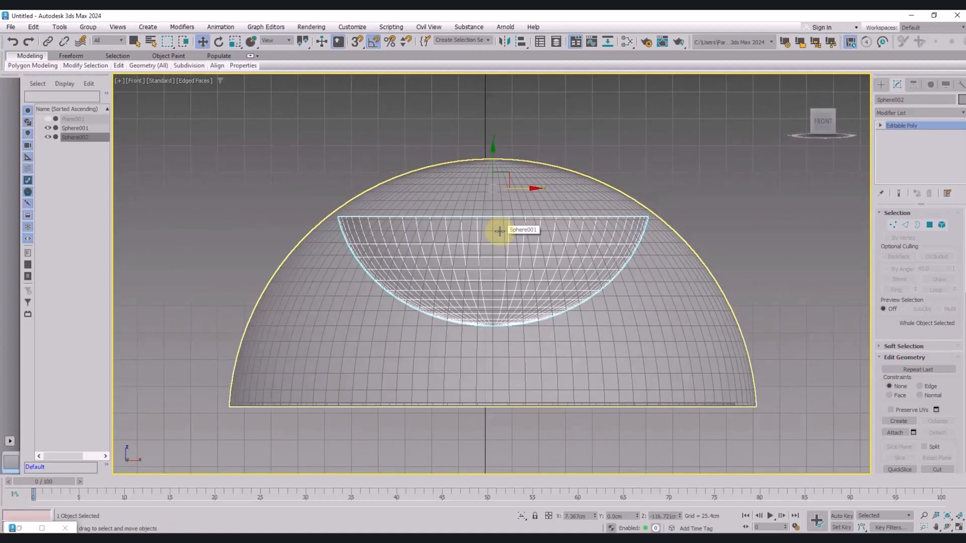
key(p)
click(635, 252)
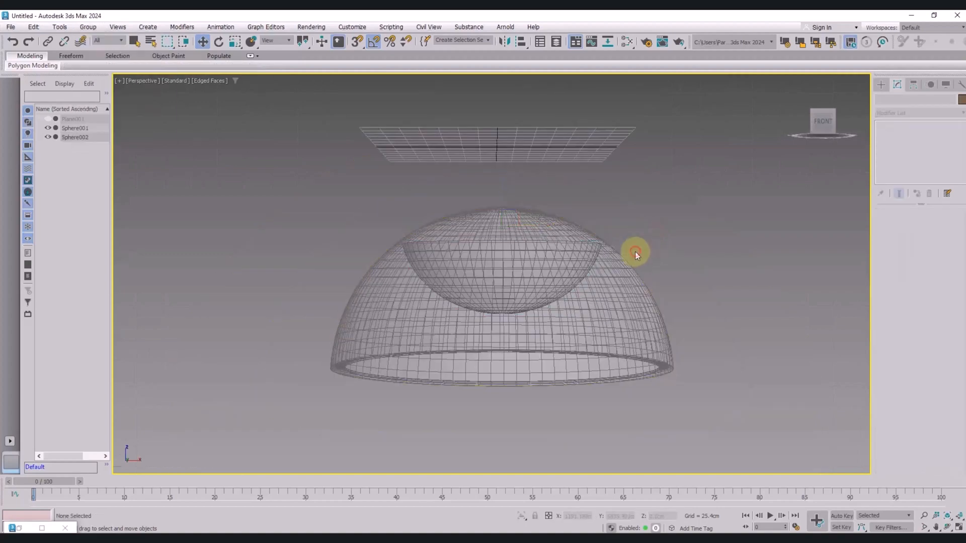
alt+middle_drag(635, 254, 597, 313)
key(f)
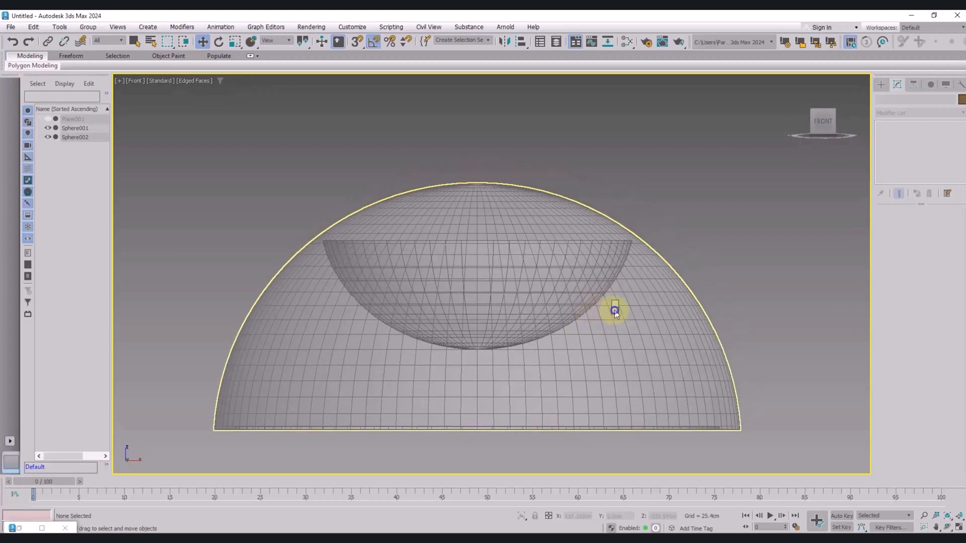
Step: Draw a straight two-point line from the bowl's upper rim down to the shade's lower edge on the same side
right_click(613, 309)
click(633, 242)
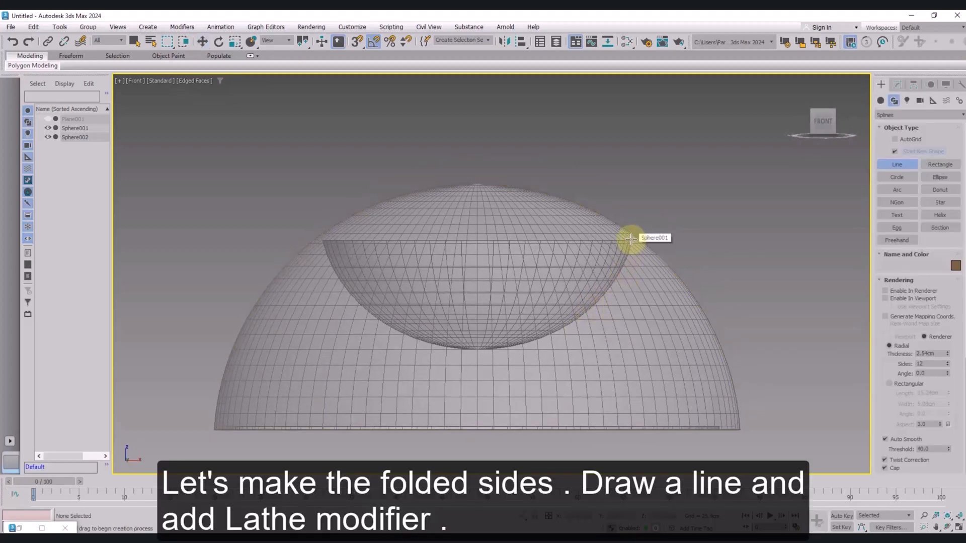
click(630, 239)
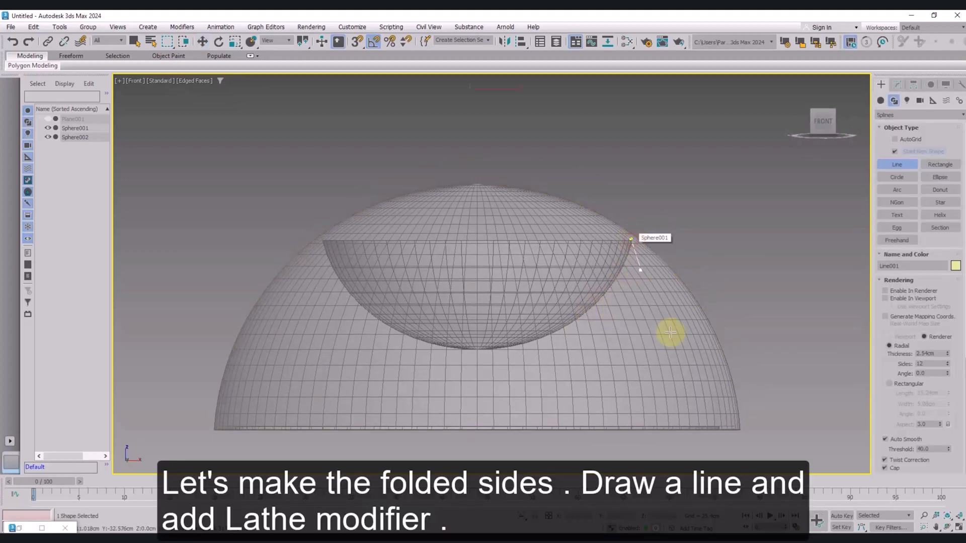
click(735, 425)
right_click(735, 426)
right_click(743, 432)
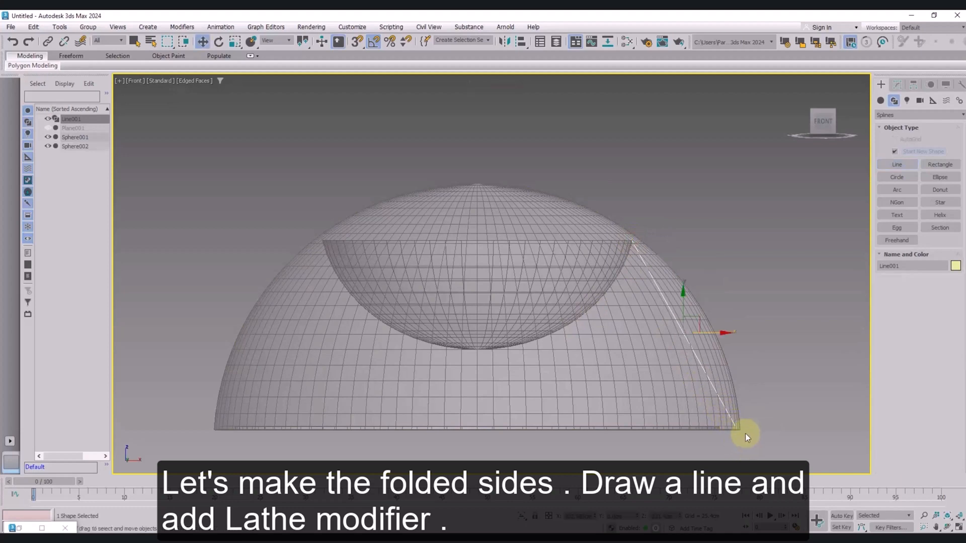
Step: Add a Lathe modifier to the line and move its axis horizontally to the centre of the shade
middle_drag(744, 433, 731, 424)
click(897, 84)
click(901, 112)
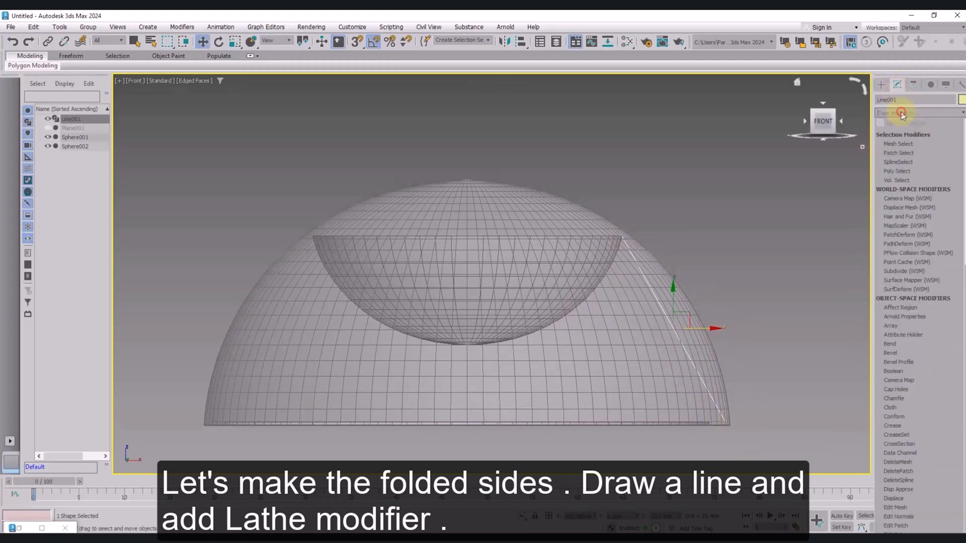
text(lathe)
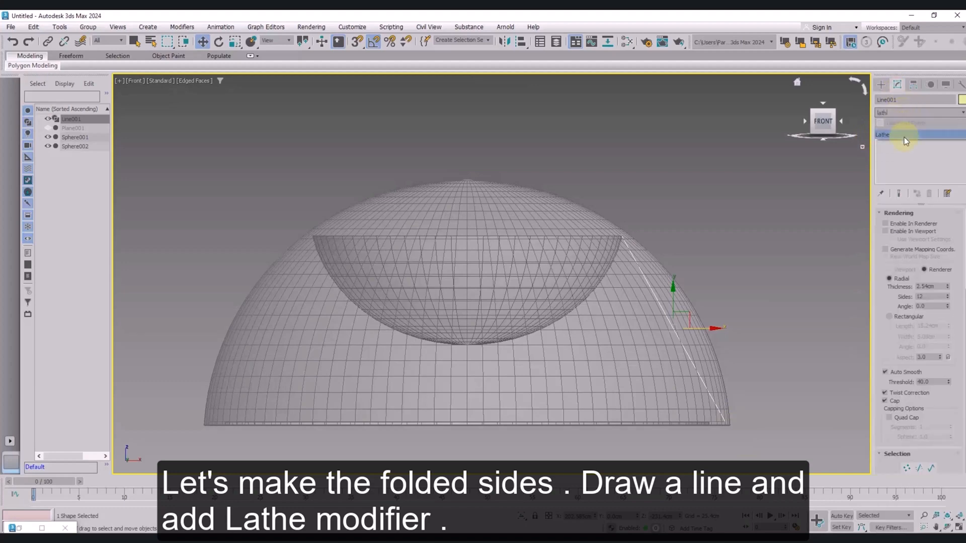
click(904, 137)
key(1)
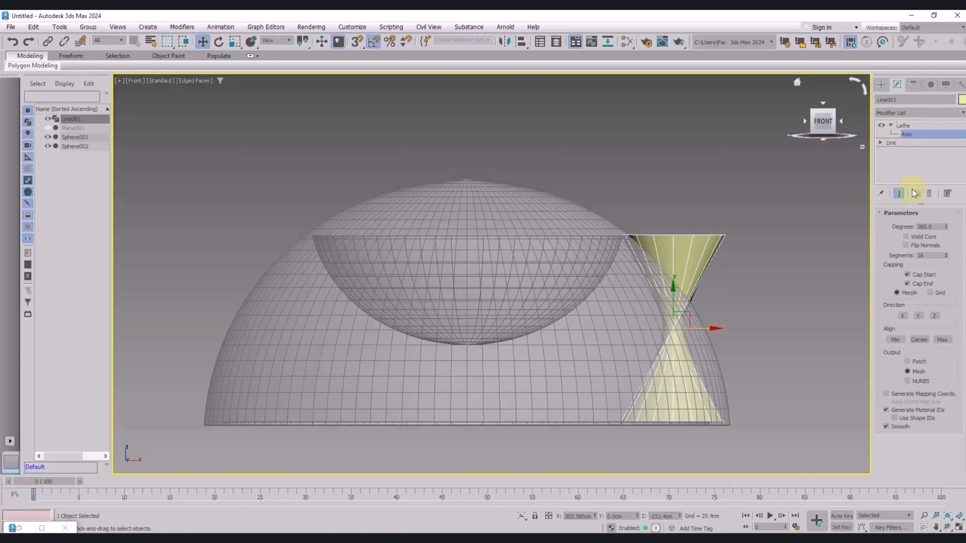
drag(695, 330, 495, 351)
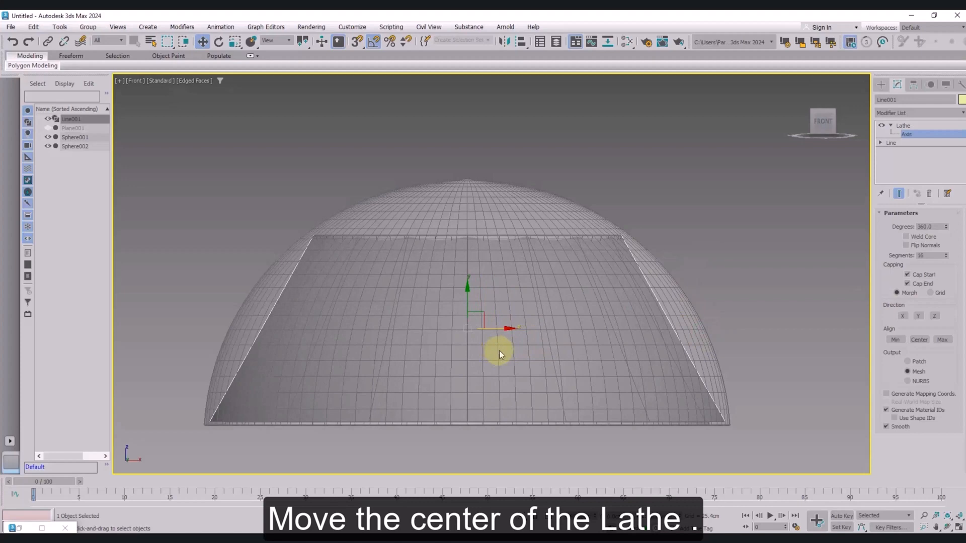
Step: Set the Lathe modifier's segments to 120, trying 50 and 100 first
double_click(936, 255)
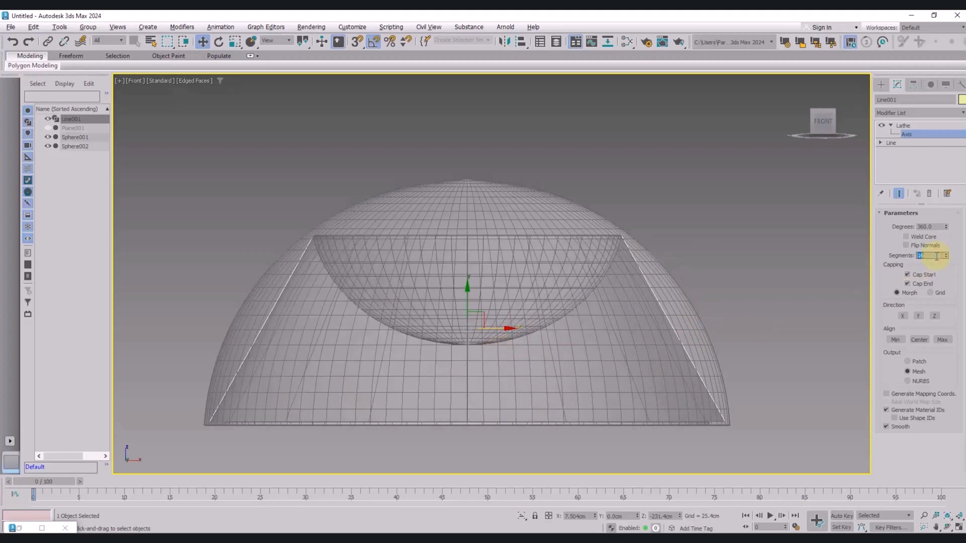
text(50)
key(Return)
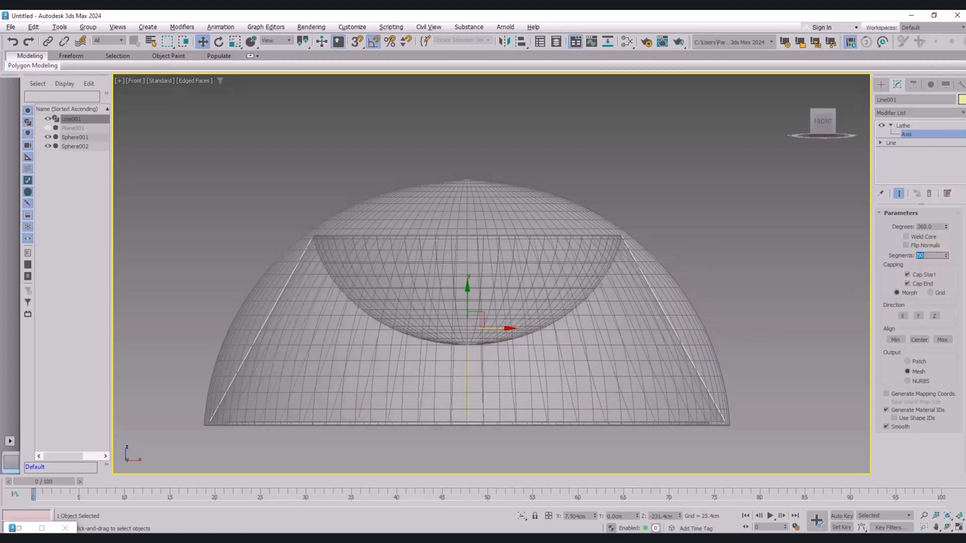
text(100)
key(Return)
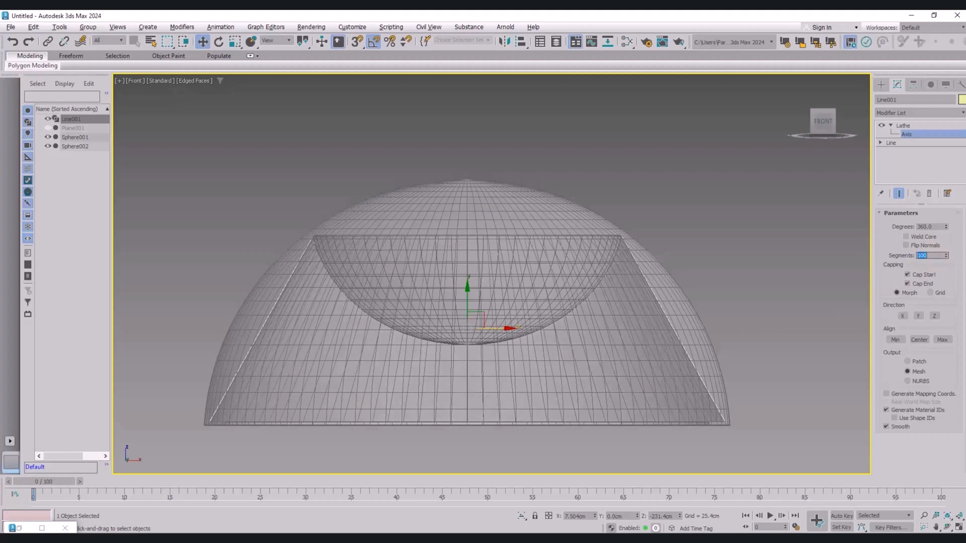
key(Return)
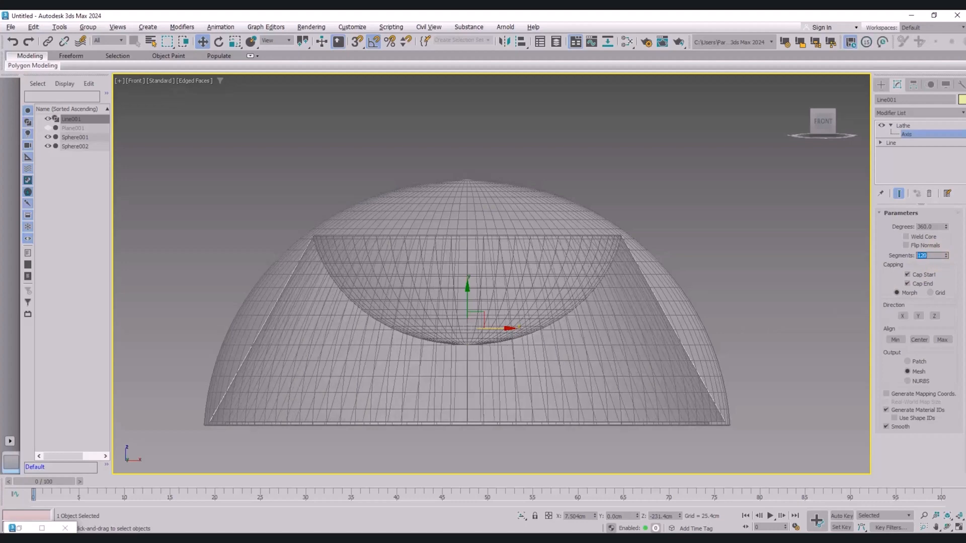
Step: Examine the lathed inner wall from below in the perspective view and deselect it
click(764, 273)
alt+middle_drag(763, 274, 755, 248)
key(p)
scroll(749, 294, down, 3)
scroll(755, 248, down, 3)
middle_drag(724, 244, 637, 252)
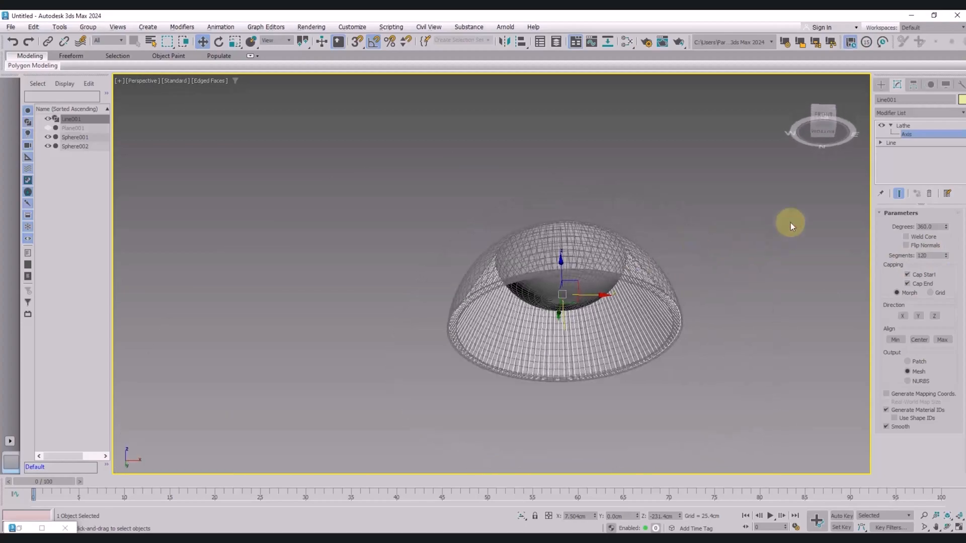
click(819, 173)
middle_drag(733, 264, 691, 298)
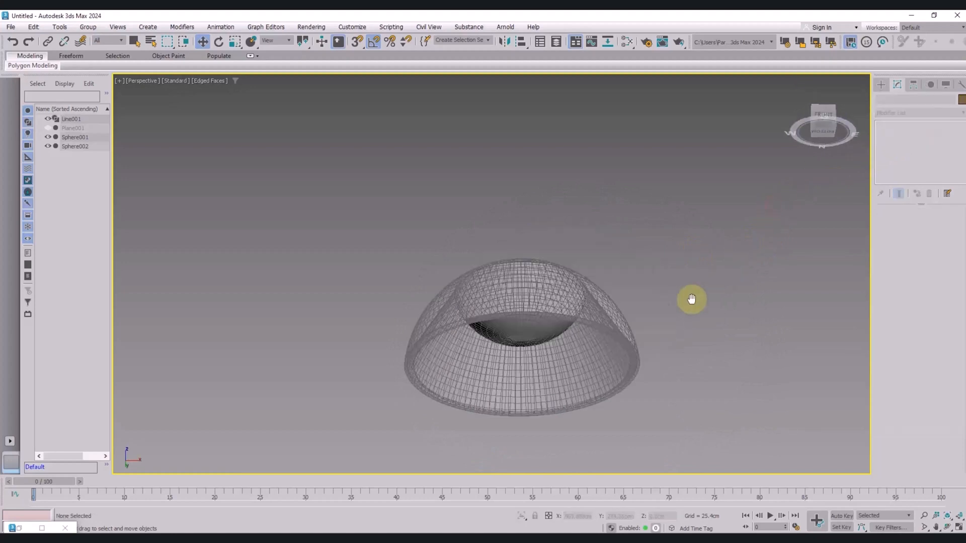
Step: Set all lamp parts to opaque, shaded display with edged faces and frame the lamp in the perspective view
drag(712, 232, 348, 437)
click(687, 304)
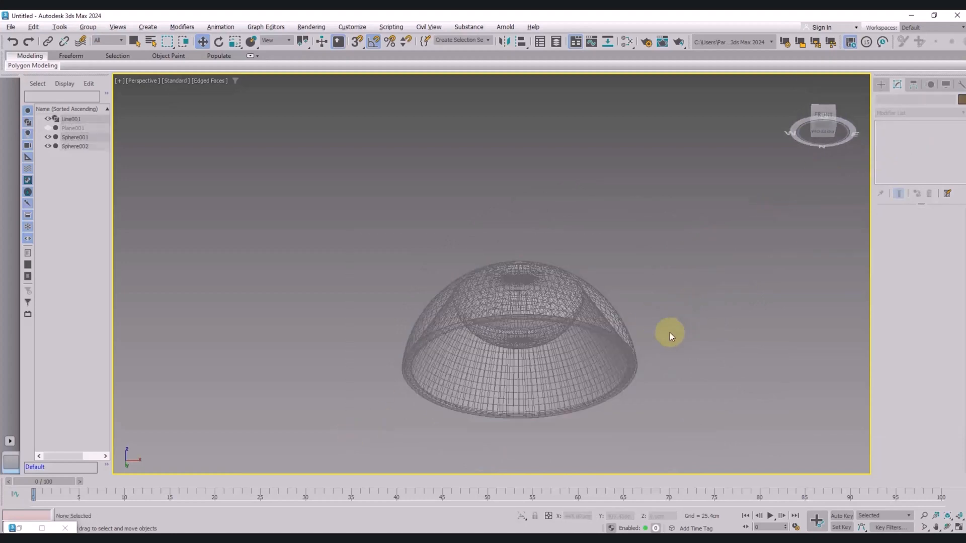
key(F4)
key(F3)
key(F4)
key(F4)
key(F4)
drag(355, 420, 352, 431)
key(F3)
click(706, 289)
mouse_move(644, 323)
alt+middle_down()
mouse_move(622, 342)
mouse_move(621, 334)
mouse_move(611, 377)
mouse_move(618, 332)
mouse_move(610, 351)
alt+middle_up()
key(z)
Step: Convert the lathed inner wall to an Editable Poly
click(595, 339)
right_click(592, 335)
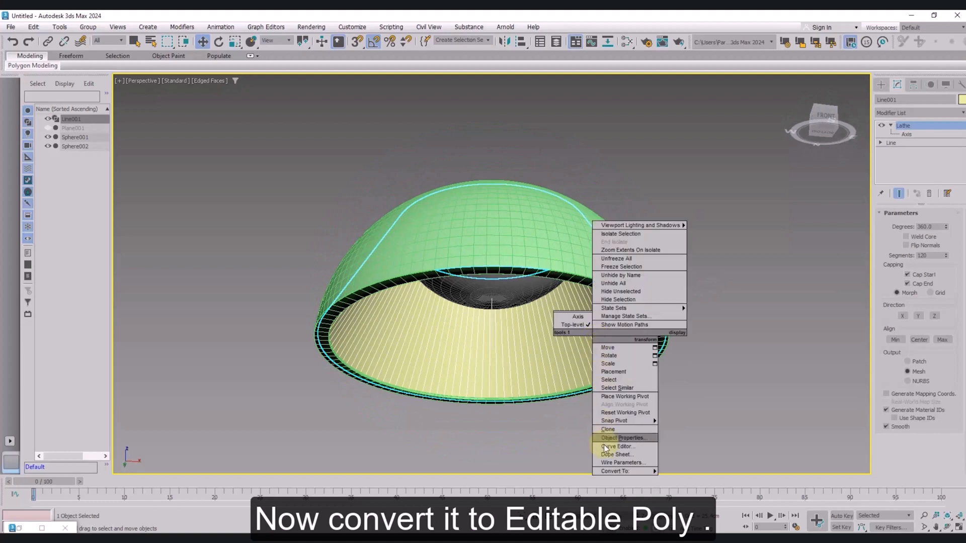
mouse_move(637, 472)
click(695, 479)
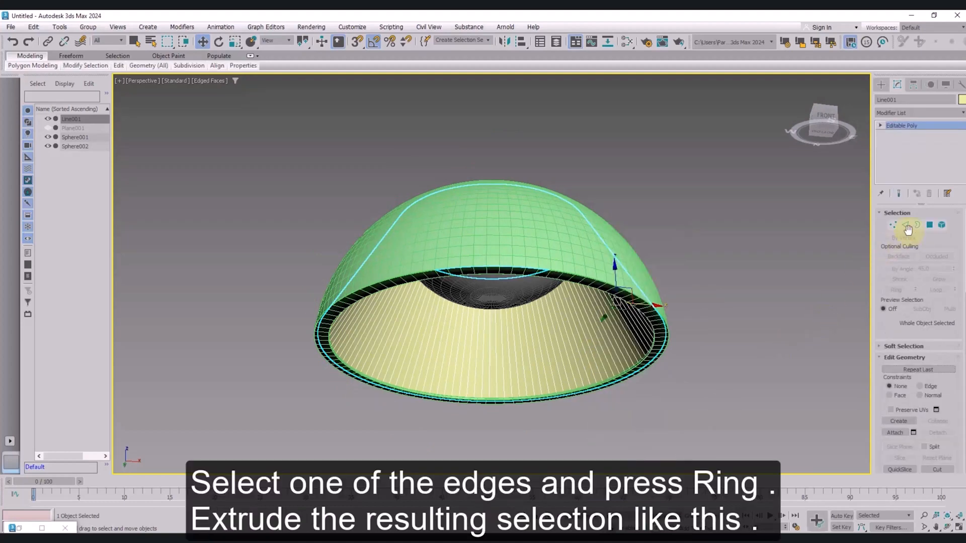
Step: Ring-select the inner wall's lengthwise edges and extrude them with a height of -3 cm and a width of 1 cm
click(905, 225)
click(594, 362)
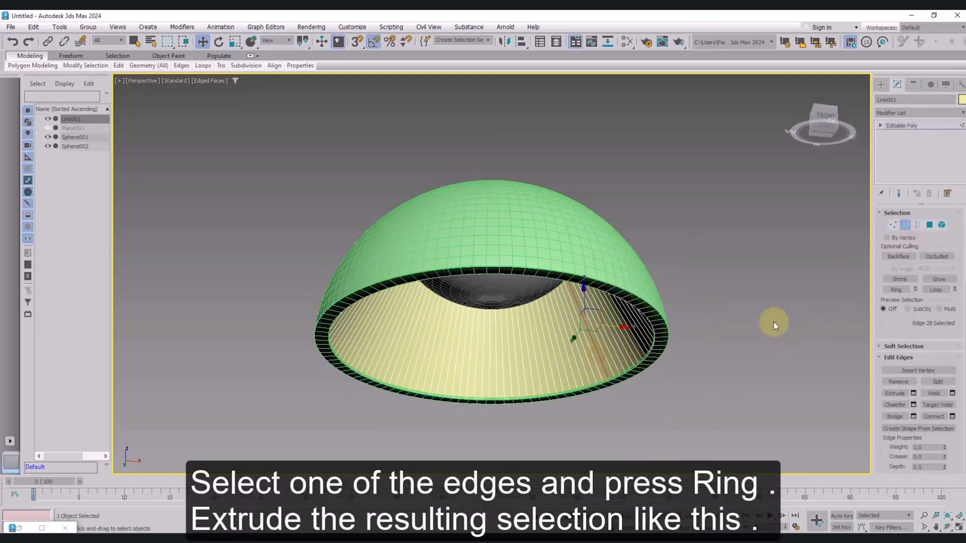
click(896, 290)
right_click(570, 372)
click(566, 381)
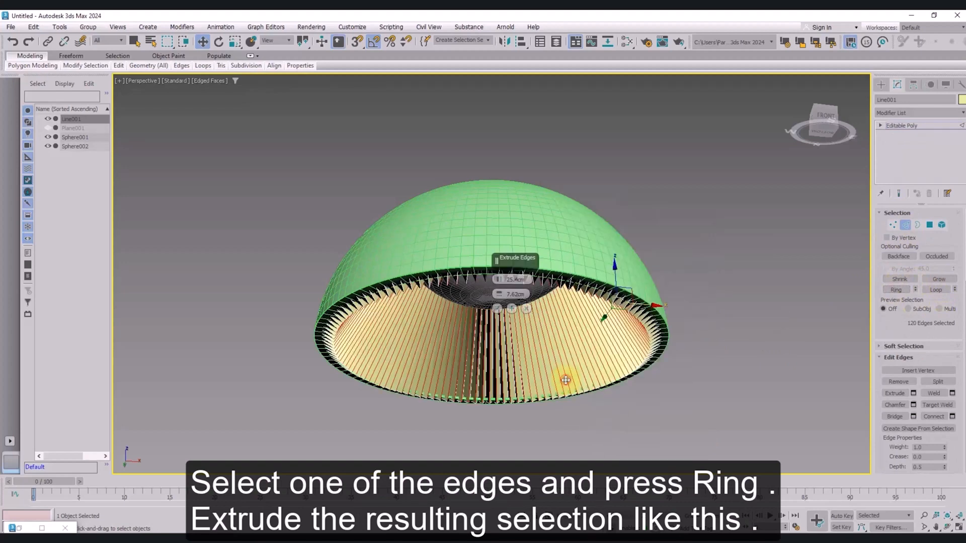
drag(500, 282, 498, 308)
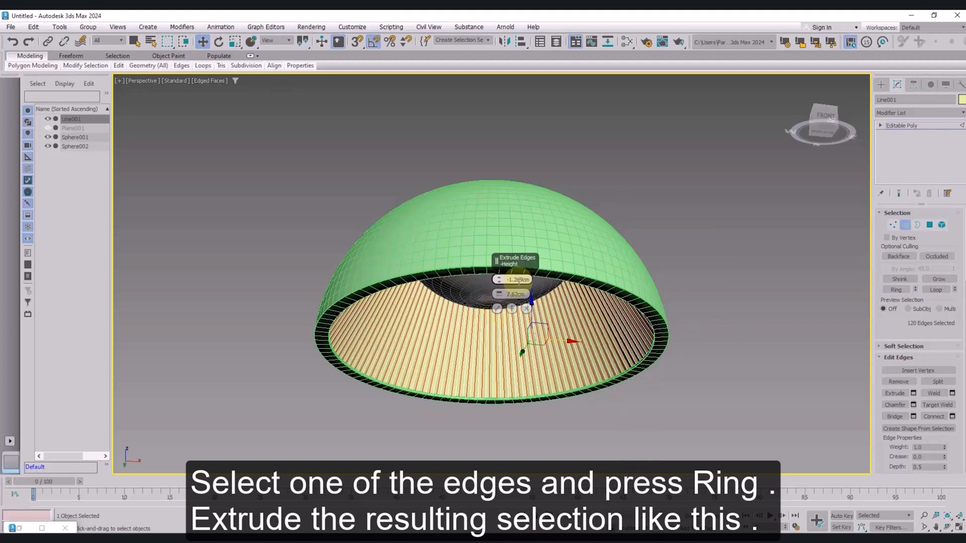
double_click(518, 281)
text(-3)
key(Return)
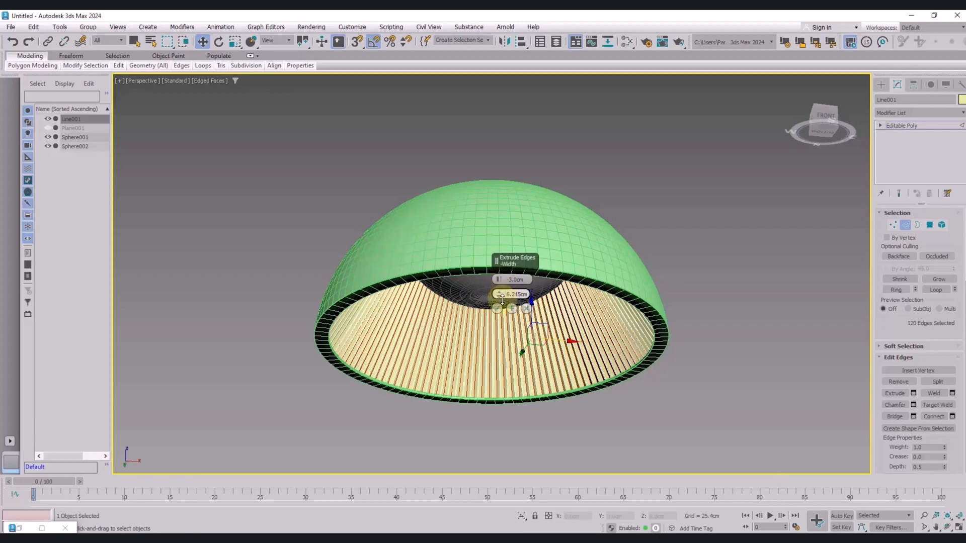
drag(501, 291, 501, 294)
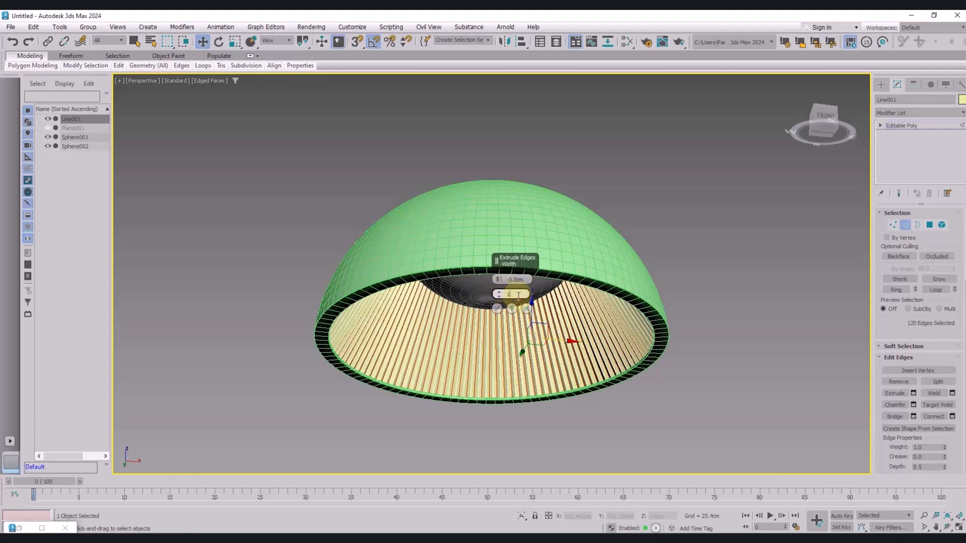
click(497, 309)
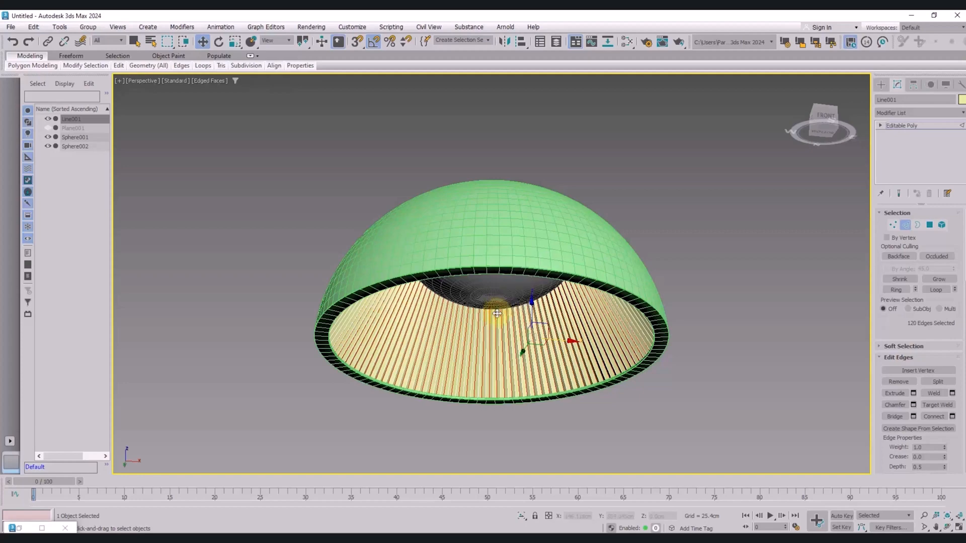
Step: Inspect the extruded folds of the inner wall in the perspective view and in a wireframe front view
scroll(526, 326, down, 5)
scroll(527, 326, up, 5)
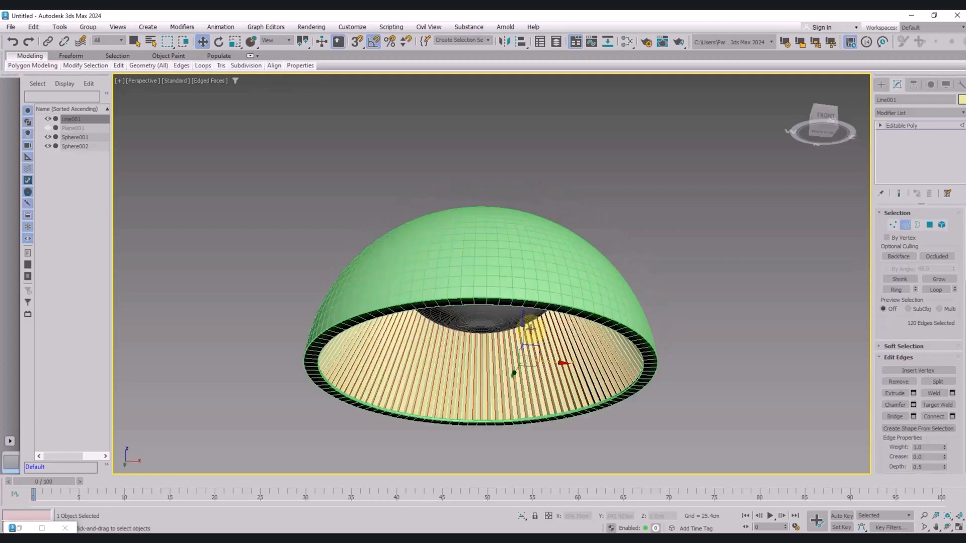
alt+middle_drag(539, 334, 591, 370)
scroll(604, 381, up, 5)
scroll(604, 381, down, 3)
key(f)
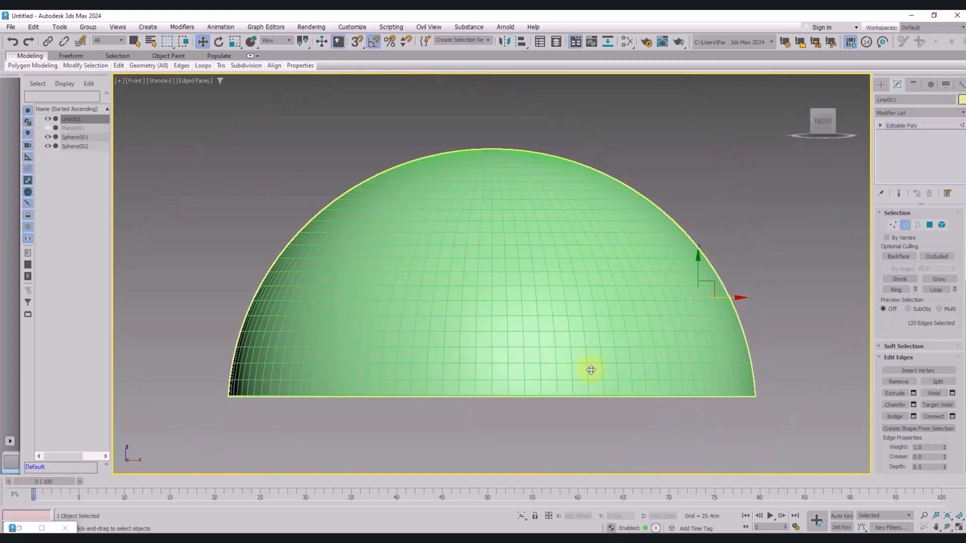
key(F3)
scroll(619, 395, up, 5)
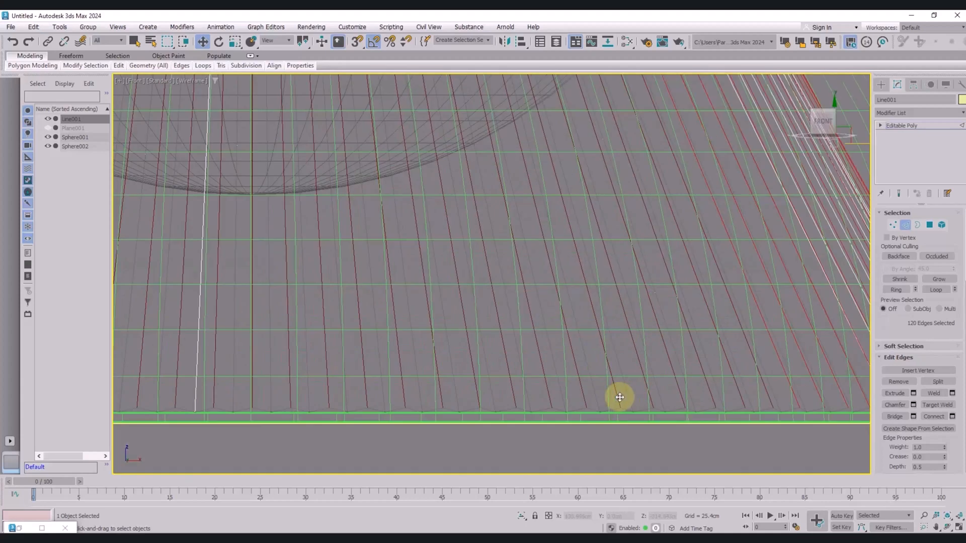
scroll(614, 399, down, 5)
middle_drag(608, 388, 636, 398)
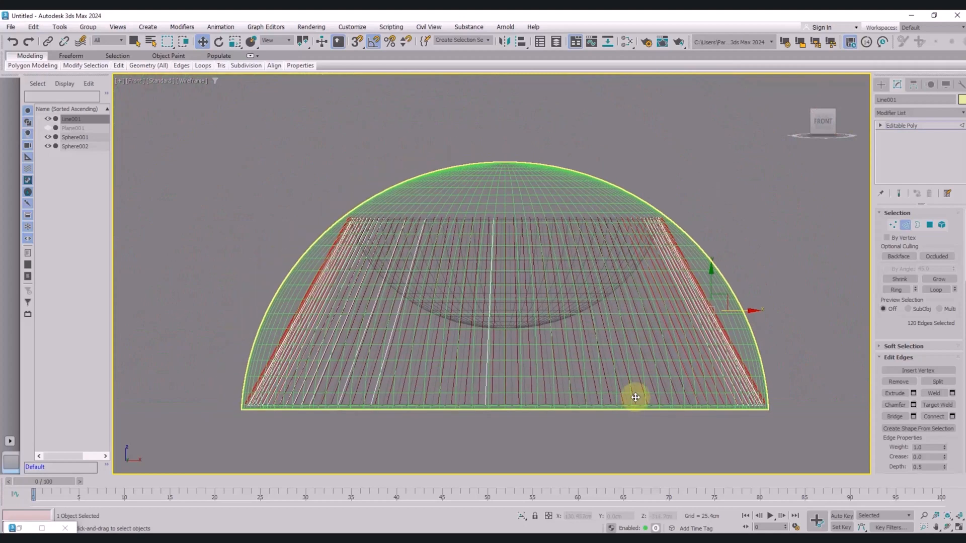
scroll(629, 396, down, 5)
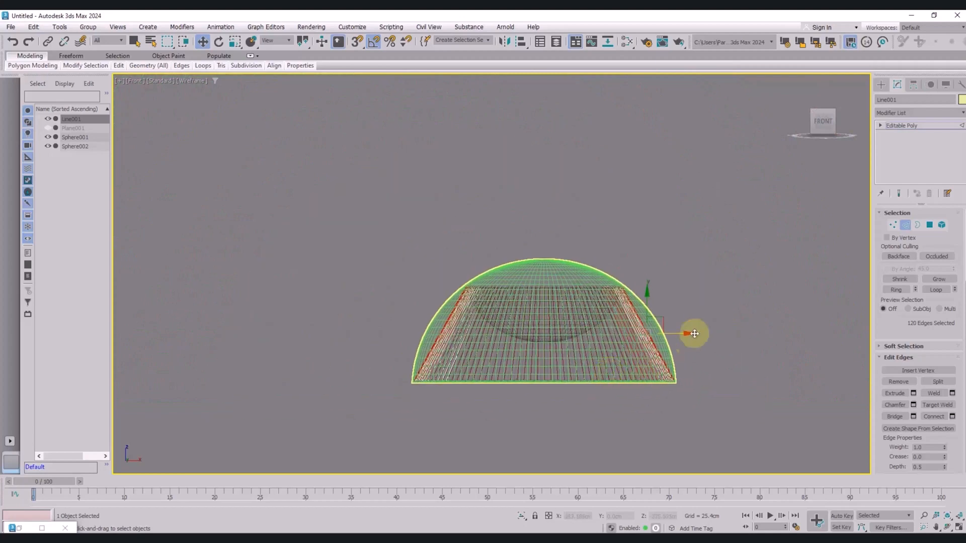
Step: Leave Edge mode, set all lamp parts to see-through display, and return to the perspective view with edged faces
click(905, 225)
drag(688, 252, 391, 412)
click(761, 282)
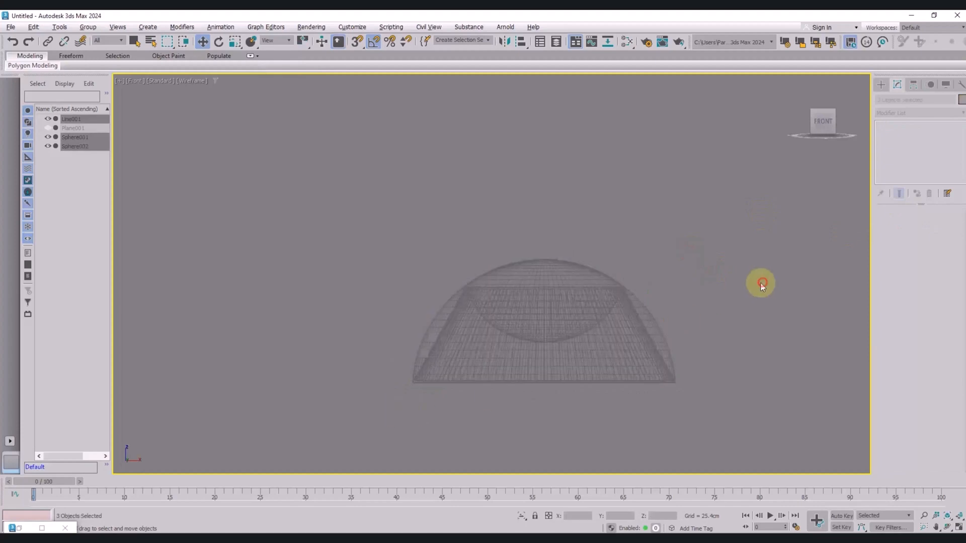
mouse_move(675, 322)
alt+middle_down()
mouse_move(653, 334)
mouse_move(675, 321)
mouse_move(677, 288)
mouse_move(634, 298)
mouse_move(628, 274)
alt+middle_up()
key(p)
key(F3)
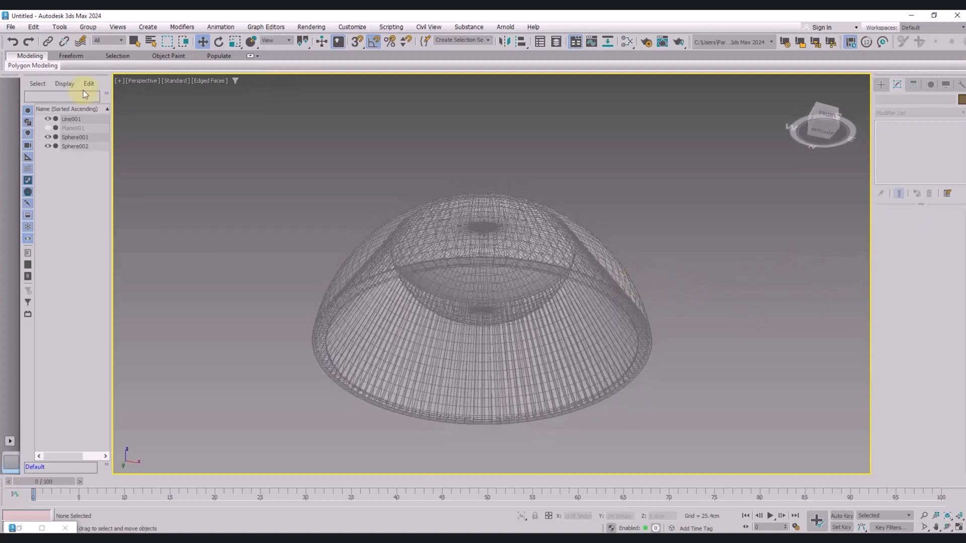
Step: Unhide the reference image plane, compare the lamp with it in the front view, and hide the plane again
click(48, 127)
alt+middle_drag(496, 234, 514, 248)
key(f)
middle_drag(586, 270, 554, 263)
scroll(574, 275, down, 4)
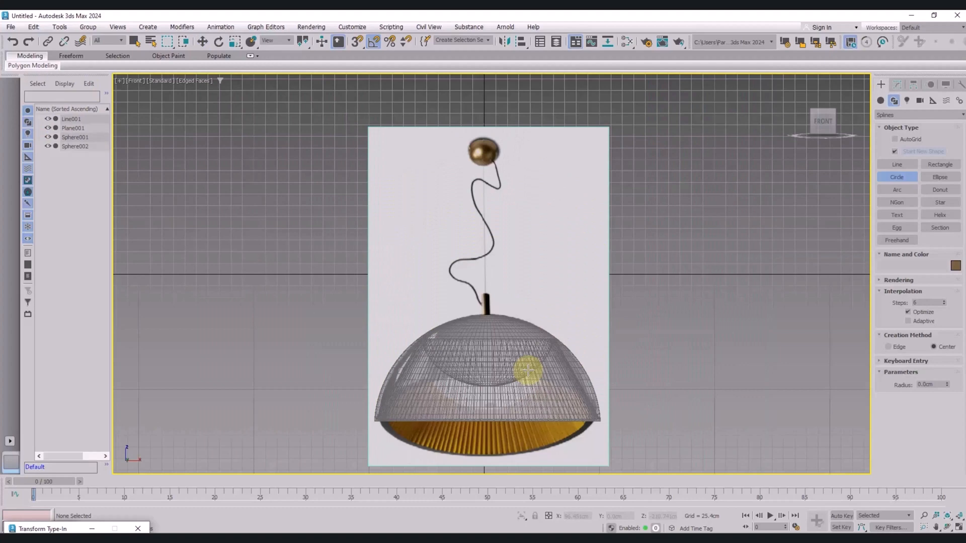
click(48, 128)
Step: Draw a circle with a radius of about 46.8 cm snapped to the lamp's centre in the top view
click(77, 146)
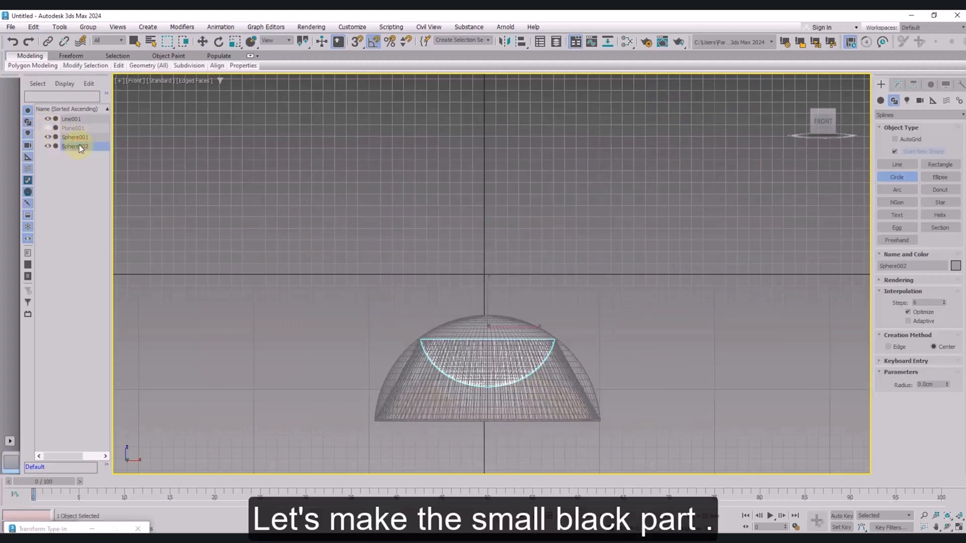
key(t)
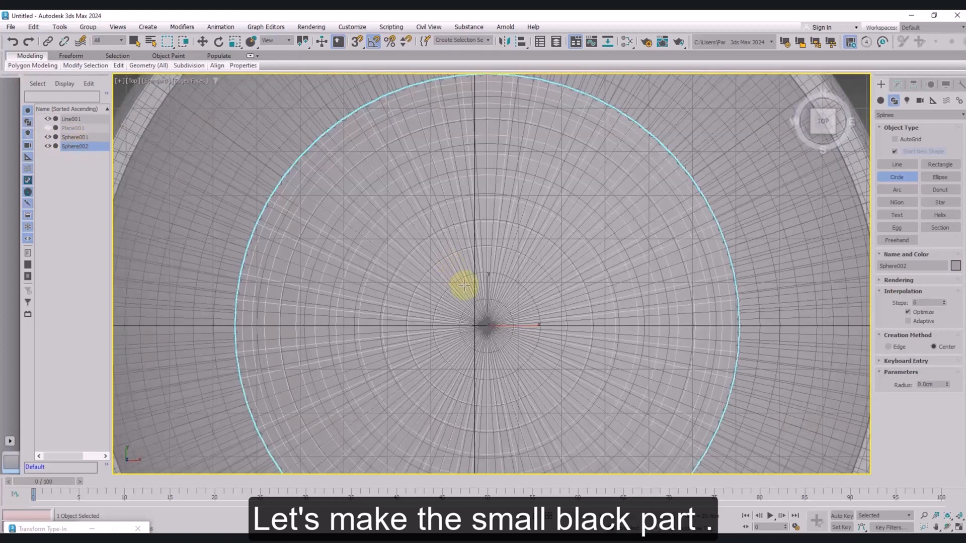
ctrl+right_click(492, 325)
click(503, 276)
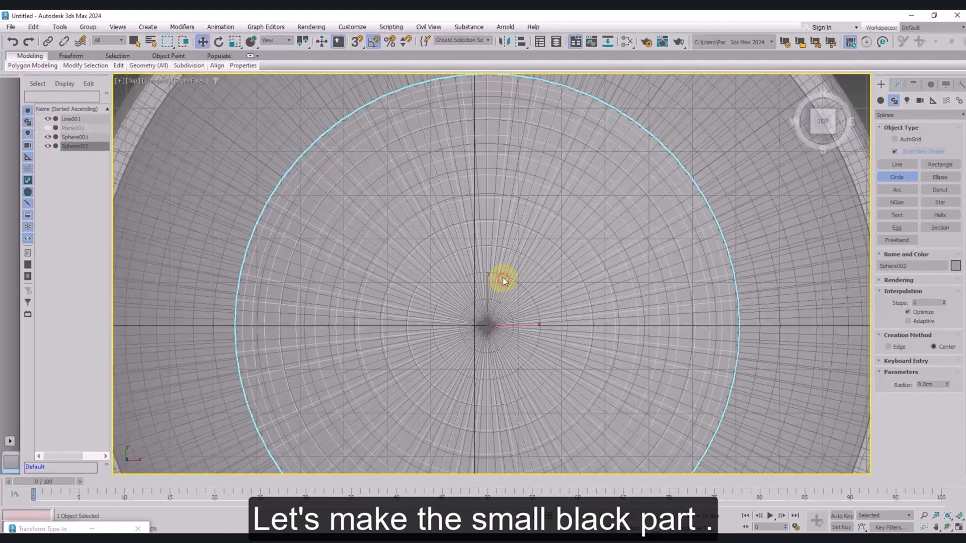
click(356, 44)
click(490, 324)
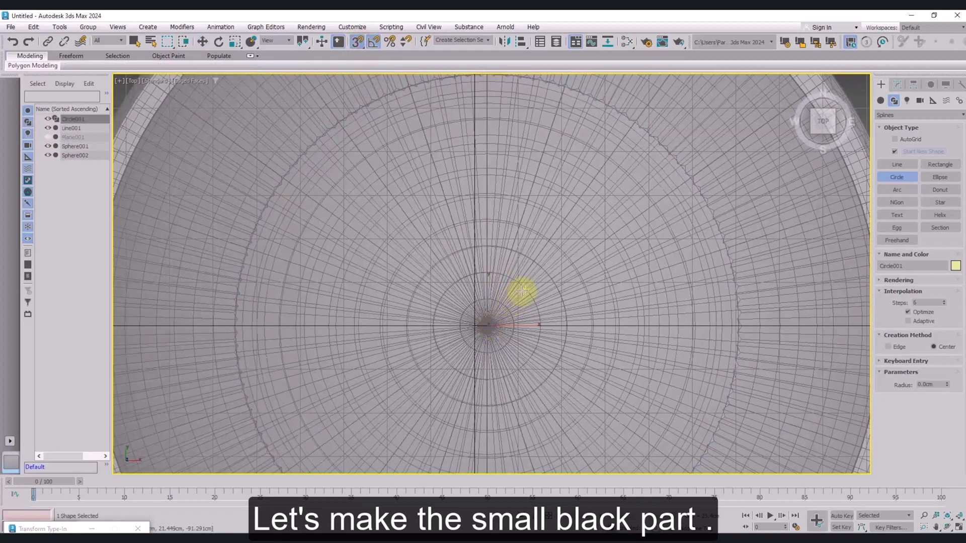
drag(490, 325, 546, 288)
middle_drag(521, 311, 518, 327)
click(358, 43)
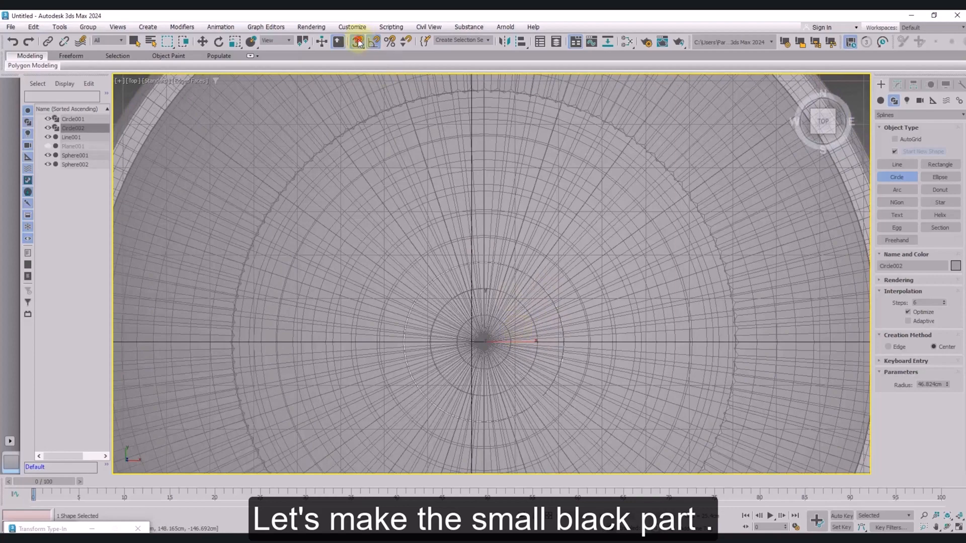
Step: Add a Bevel modifier to the circle at the lamp's centre
click(897, 84)
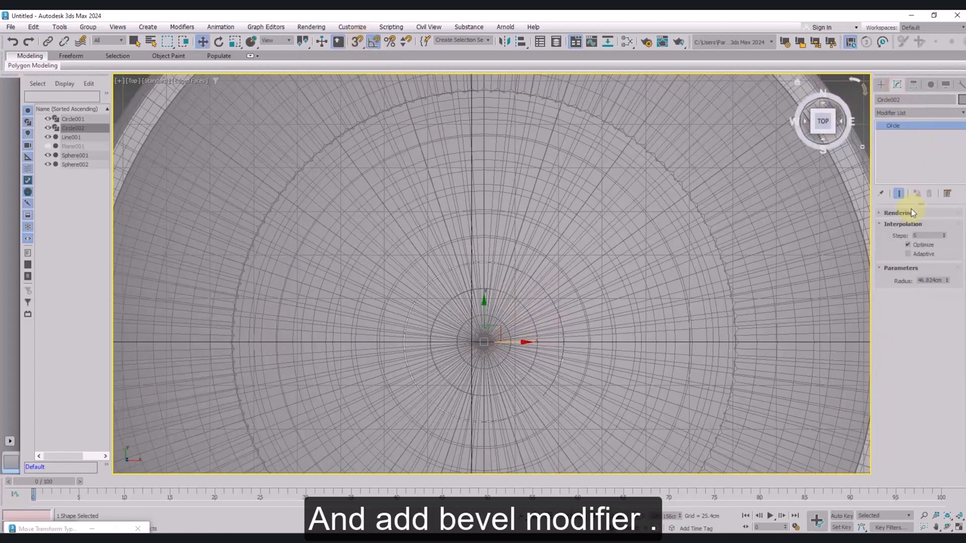
click(907, 112)
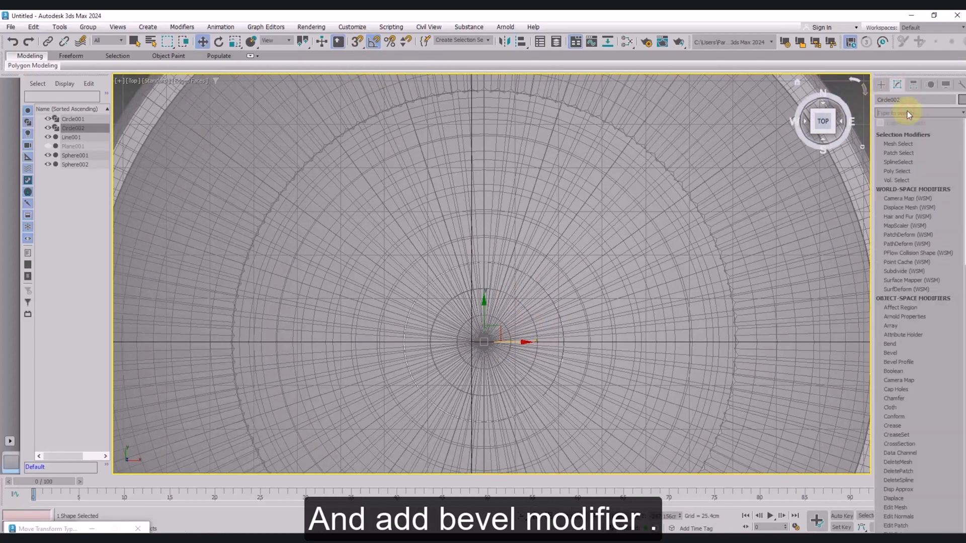
text(be)
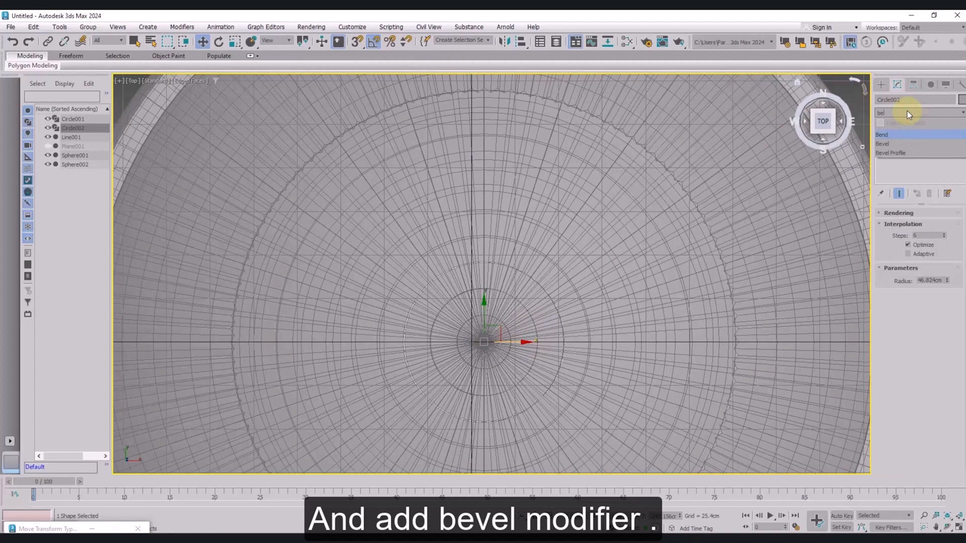
click(877, 144)
Step: In the front view, set the bevel's Level 1 height to -3 cm and enable Level 2 with height and outline of -1 cm
key(f)
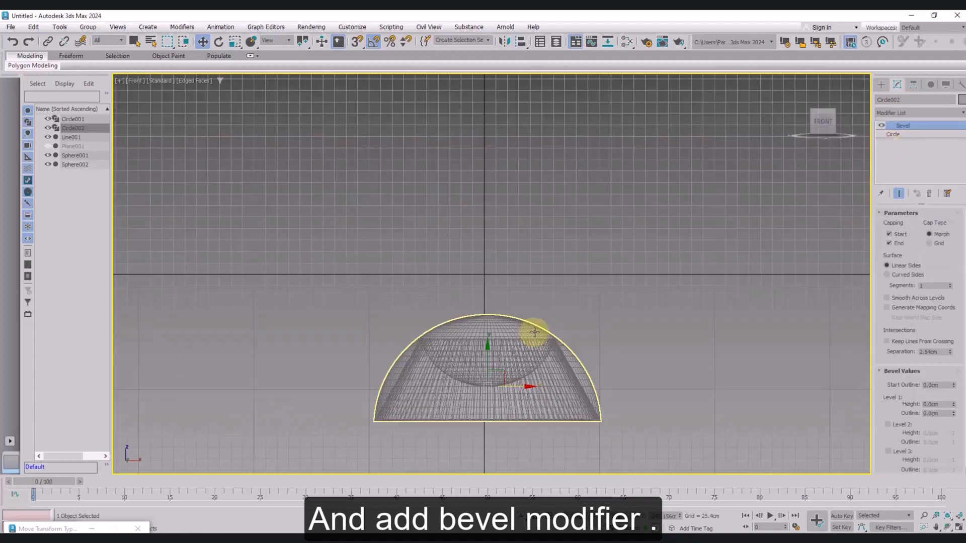
scroll(532, 323, up, 5)
middle_drag(532, 322, 518, 352)
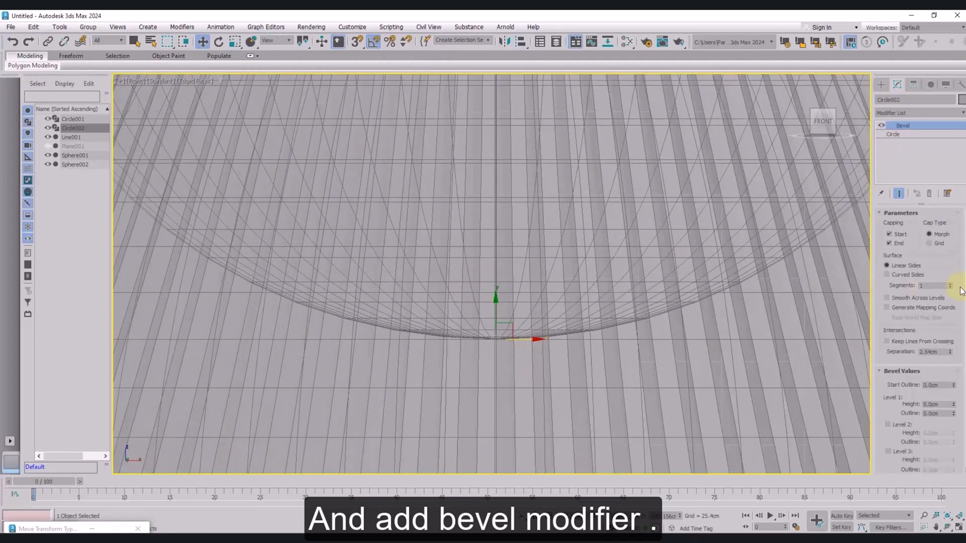
scroll(905, 309, down, 1)
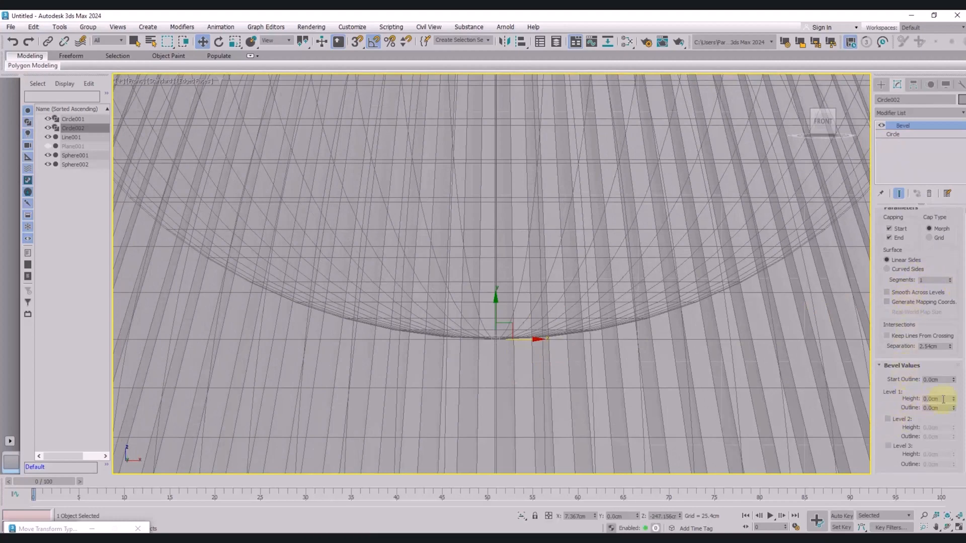
text(3)
key(Return)
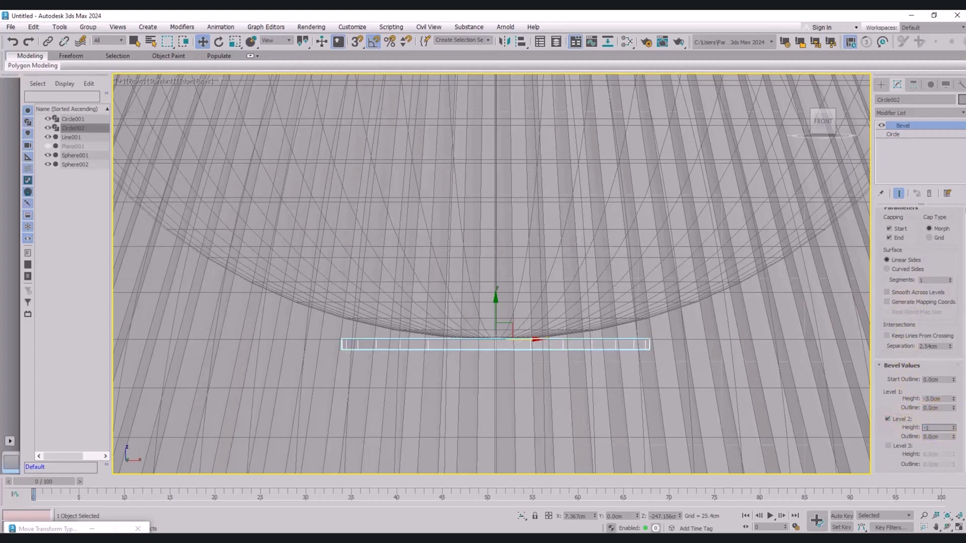
click(944, 436)
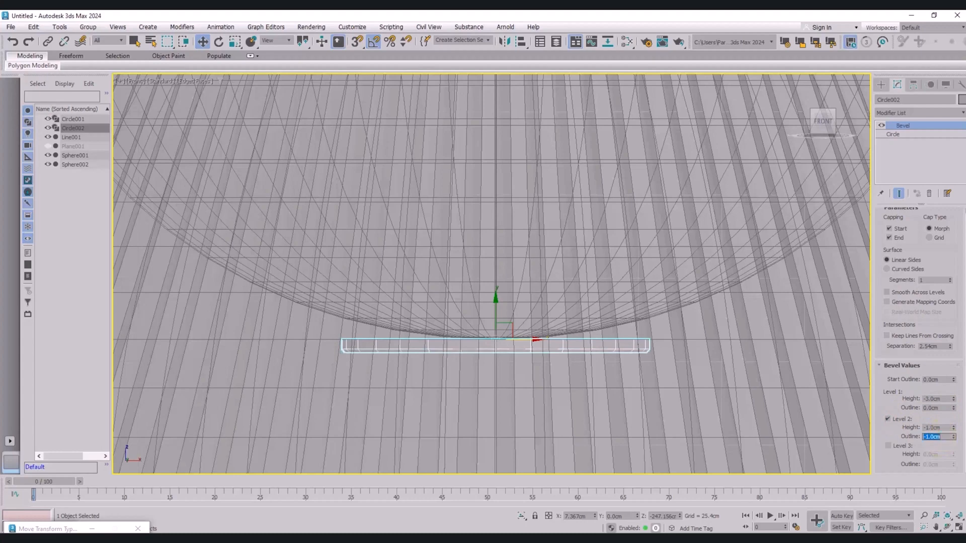
Step: Set the base circle's interpolation steps to 15 and return to its Bevel modifier
click(904, 134)
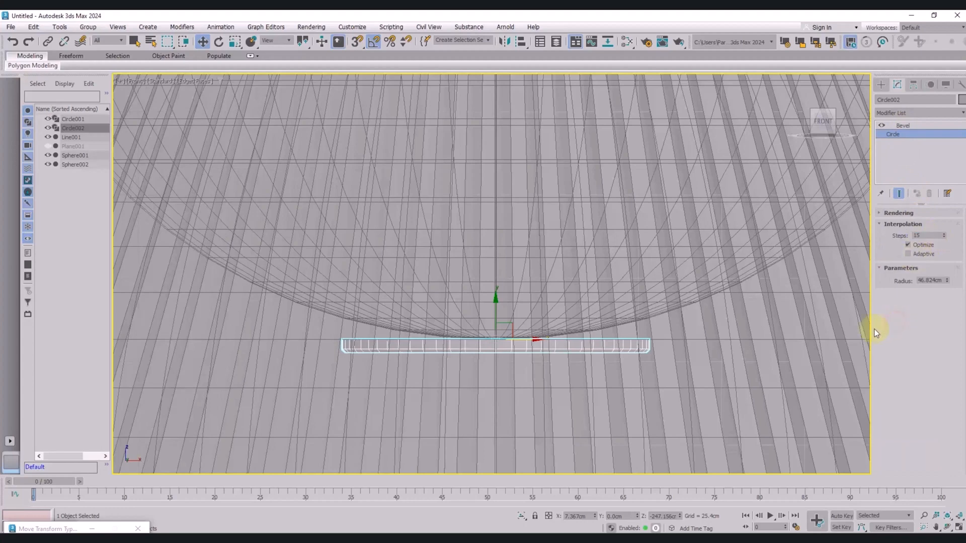
click(910, 126)
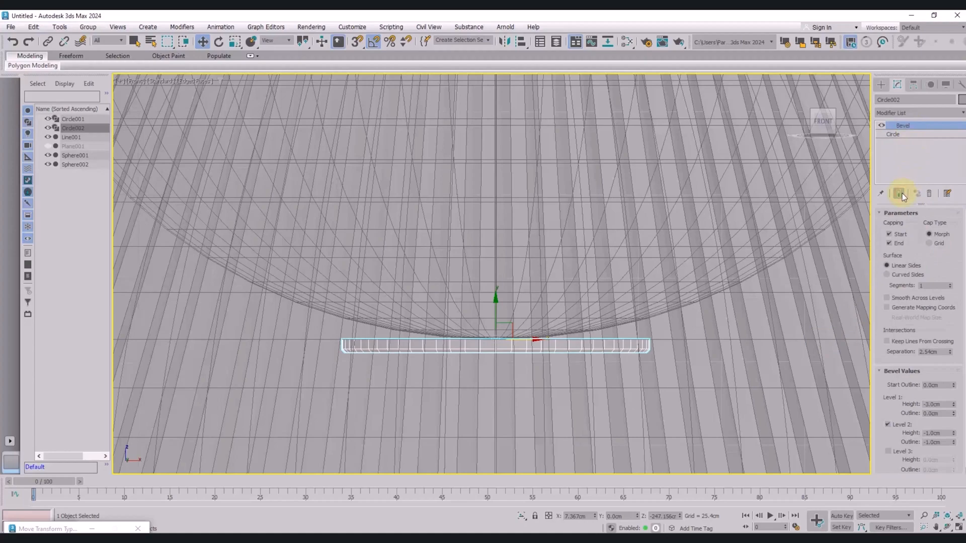
click(909, 132)
click(899, 193)
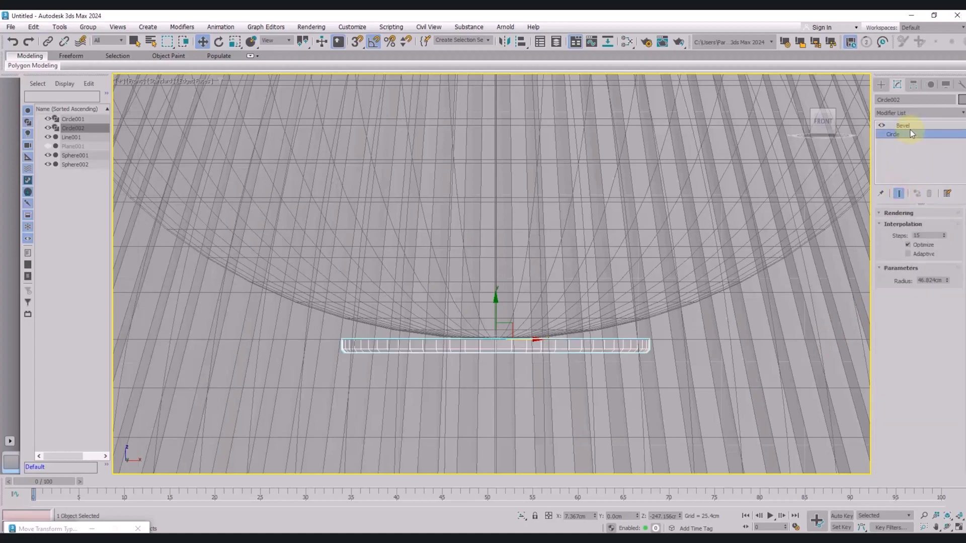
click(903, 126)
Step: With the reference image shown, scale the bevelled disc down to the pictured dark part and seat it at the bowl's lowest point
middle_drag(557, 360, 547, 366)
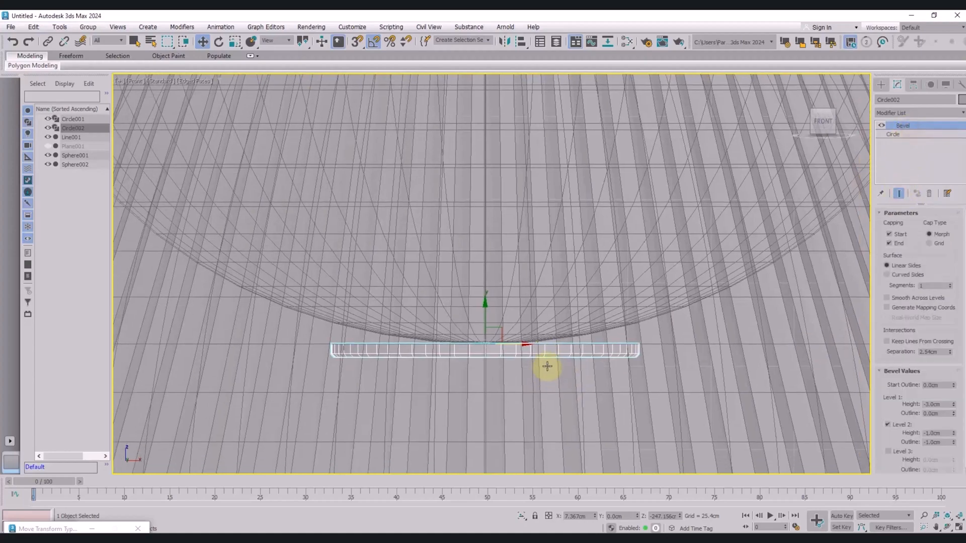
scroll(548, 366, down, 6)
scroll(533, 276, up, 6)
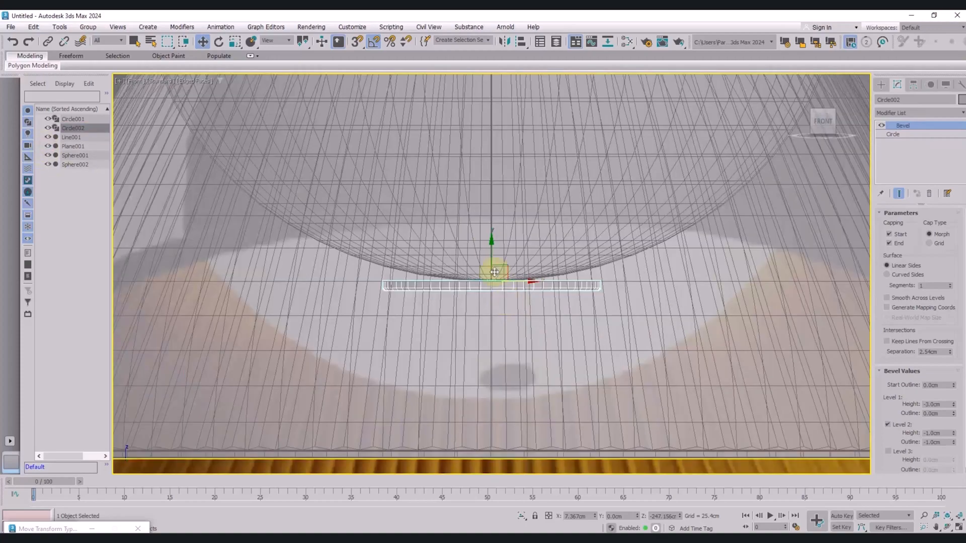
drag(494, 272, 494, 330)
middle_drag(493, 330, 496, 339)
key(r)
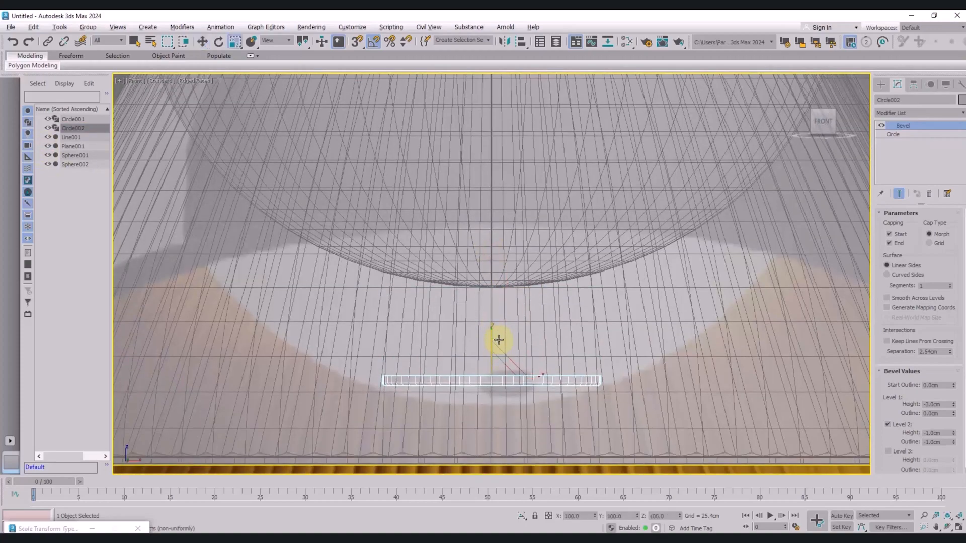
drag(499, 368, 501, 280)
key(w)
scroll(498, 261, up, 5)
scroll(498, 287, down, 2)
scroll(535, 339, down, 8)
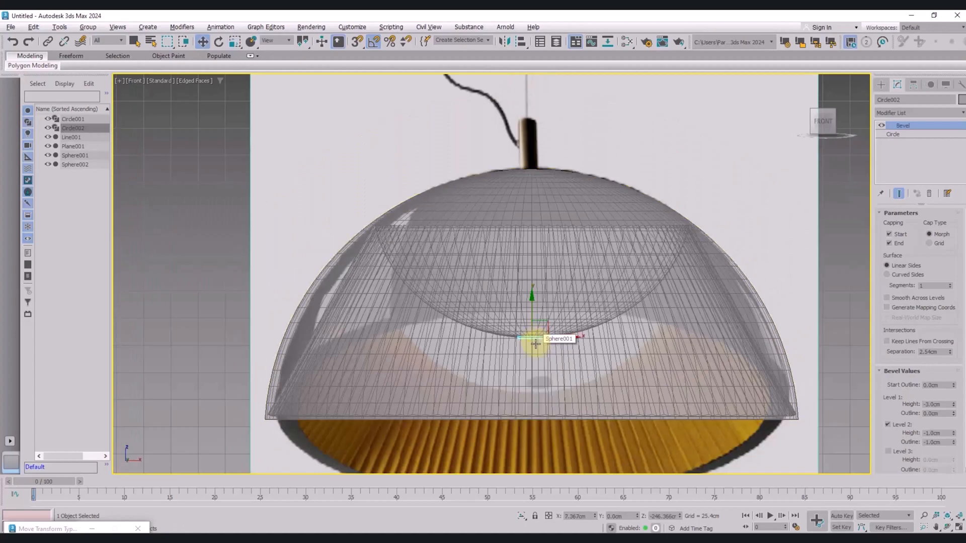
Step: Return to the perspective view and hide the reference image plane
key(p)
scroll(535, 335, down, 5)
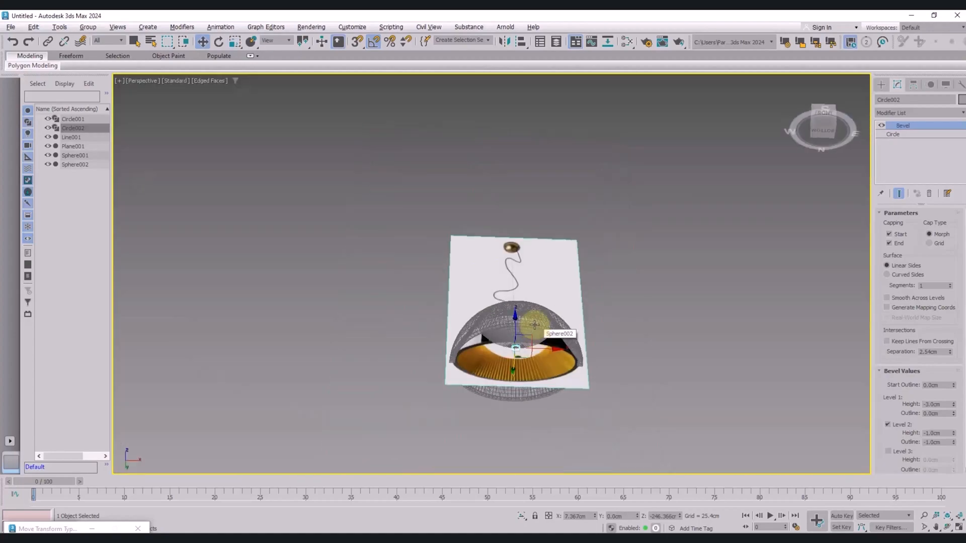
click(48, 146)
scroll(512, 400, up, 10)
scroll(512, 400, down, 10)
Step: Turn off see-through display for all lamp parts, keeping shaded display with edged faces
click(556, 390)
alt+middle_drag(535, 366, 539, 392)
scroll(534, 353, up, 5)
scroll(535, 366, down, 5)
scroll(534, 366, up, 3)
drag(624, 220, 335, 455)
click(628, 294)
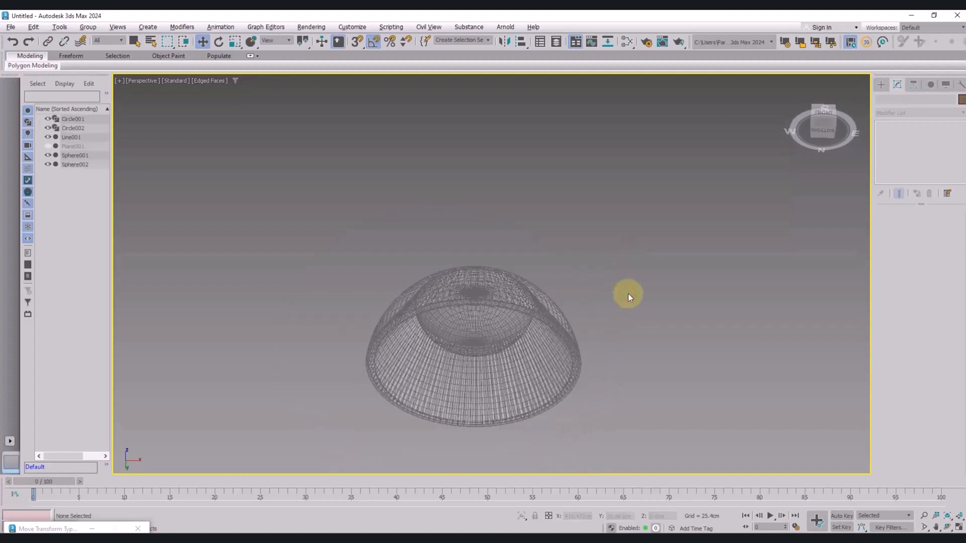
key(F3)
key(F3)
key(F4)
drag(614, 225, 328, 448)
click(656, 299)
key(F4)
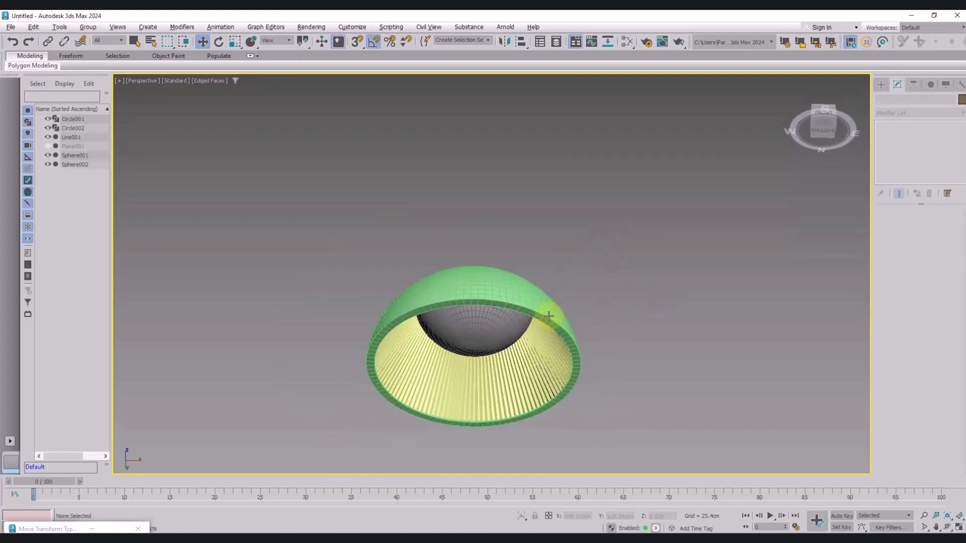
Step: Assign a red object colour to the small disc under the bowl and check it up close
alt+middle_drag(550, 317, 517, 363)
scroll(522, 353, up, 4)
click(431, 321)
click(962, 100)
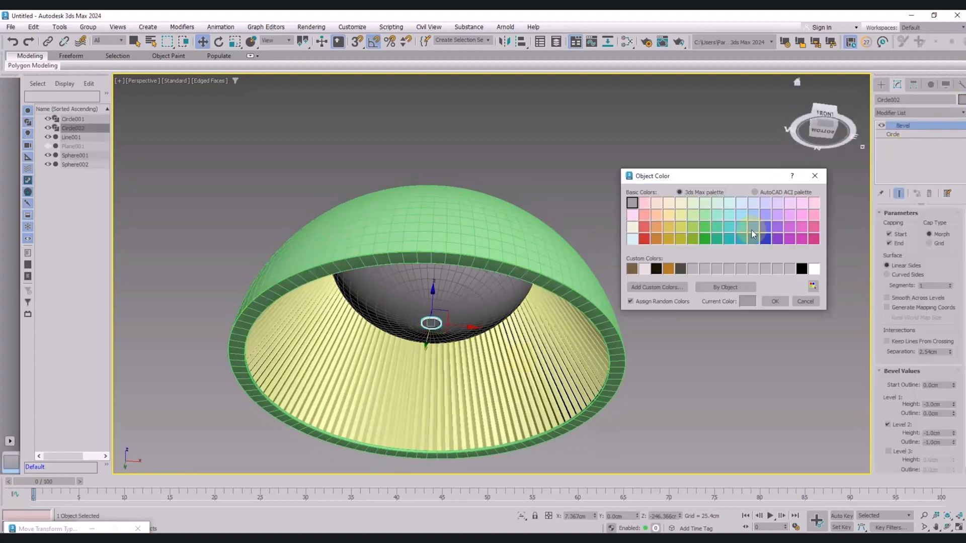
click(649, 241)
click(770, 300)
click(709, 302)
alt+middle_drag(647, 335, 622, 334)
click(430, 320)
scroll(431, 320, up, 6)
middle_drag(433, 325, 545, 287)
scroll(520, 291, down, 4)
scroll(520, 291, down, 5)
Step: Show the reference image plane in the front view and set all lamp parts except the plane to see-through display
key(f)
scroll(522, 254, down, 6)
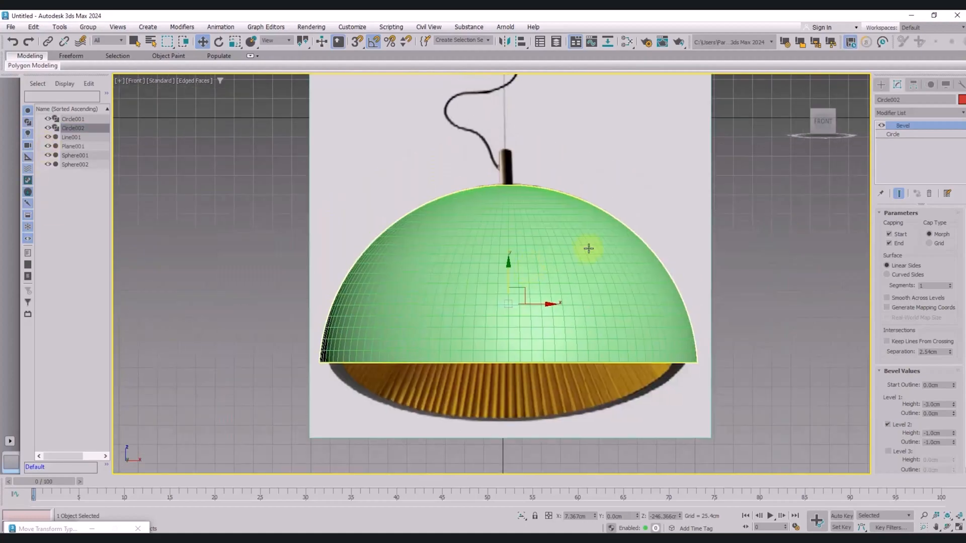
scroll(589, 249, down, 5)
key(ctrl+a)
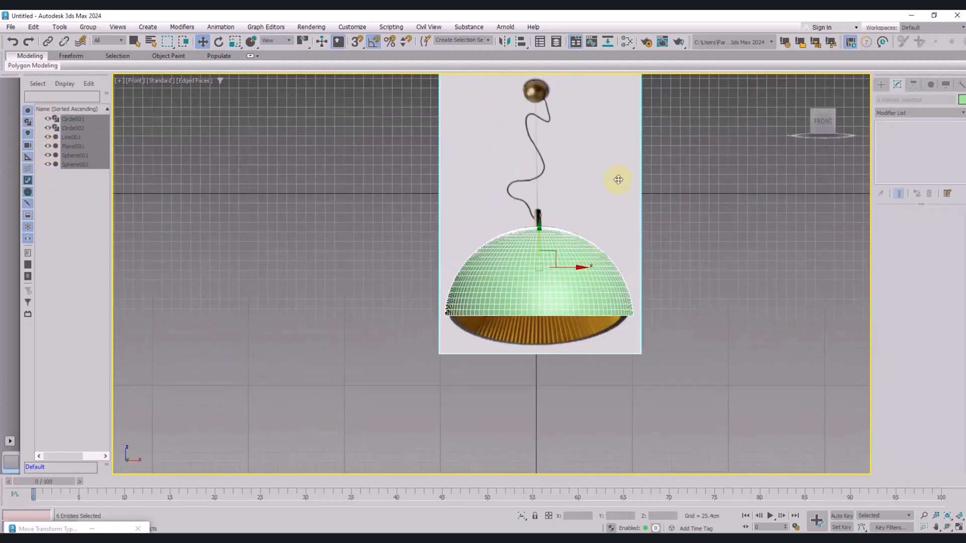
alt+click(591, 179)
key(alt+x)
middle_drag(590, 272, 584, 308)
scroll(541, 312, up, 4)
scroll(525, 336, down, 3)
Step: Draw a straight vertical line along the side of the pictured top fitting, from the shade up to the fitting's upper end
click(881, 84)
ctrl+right_click(581, 295)
click(594, 260)
scroll(490, 254, up, 5)
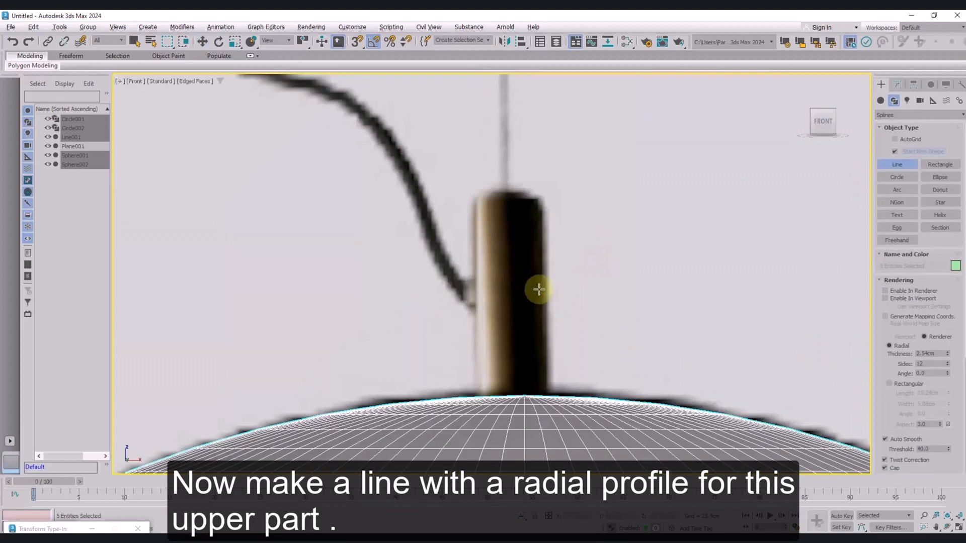
click(543, 401)
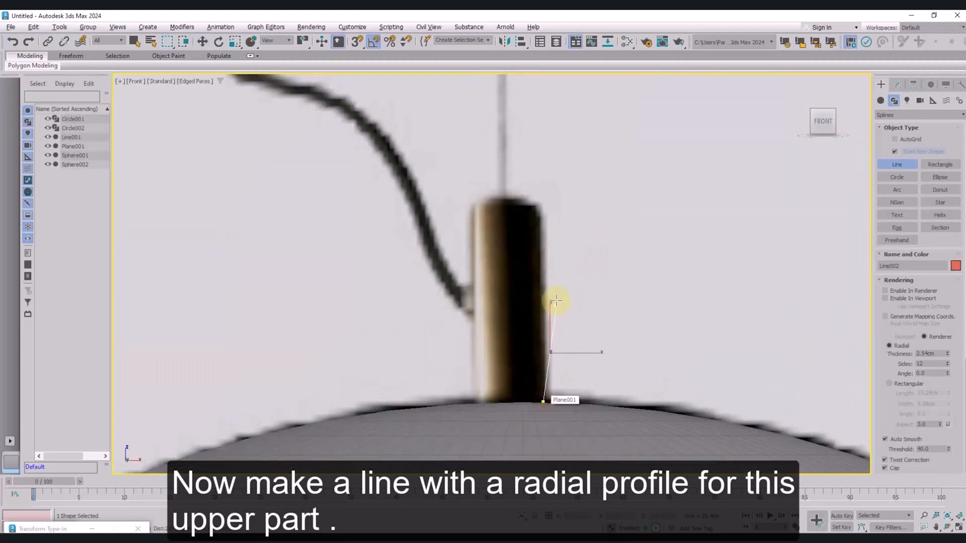
middle_drag(569, 276, 527, 249)
right_click(535, 253)
scroll(535, 252, down, 3)
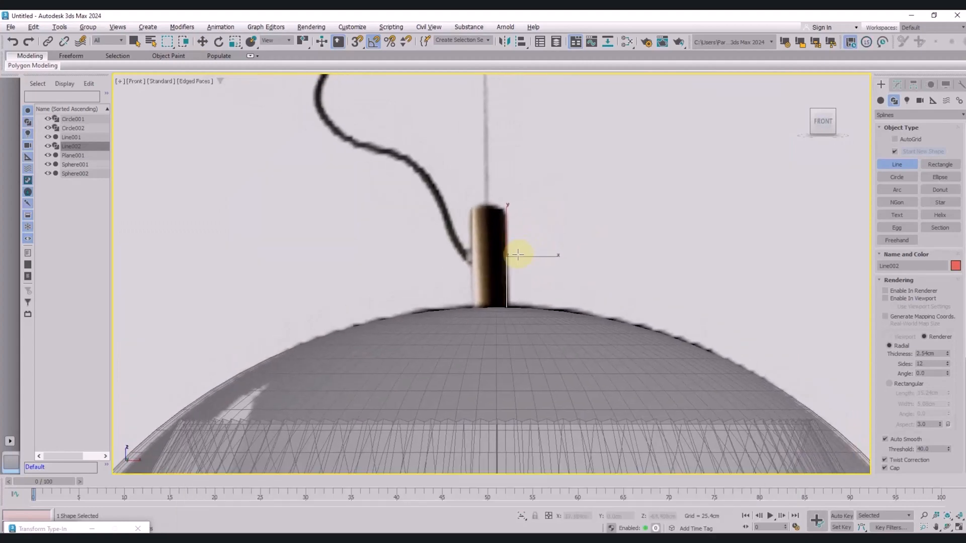
scroll(523, 250, up, 2)
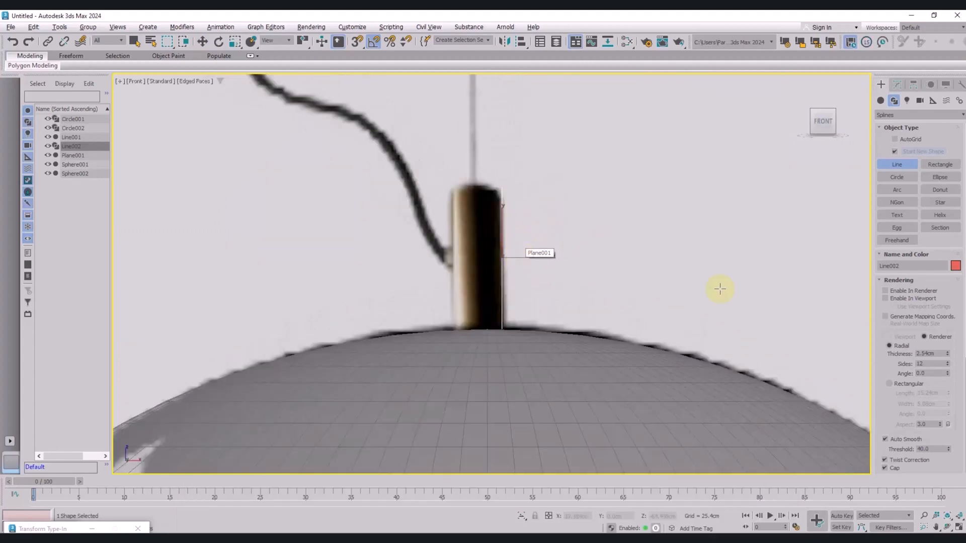
Step: Enable the line in renderer and viewport with a radial profile about 15.3 cm thick
click(885, 299)
middle_drag(788, 296, 770, 304)
scroll(950, 345, down, 1)
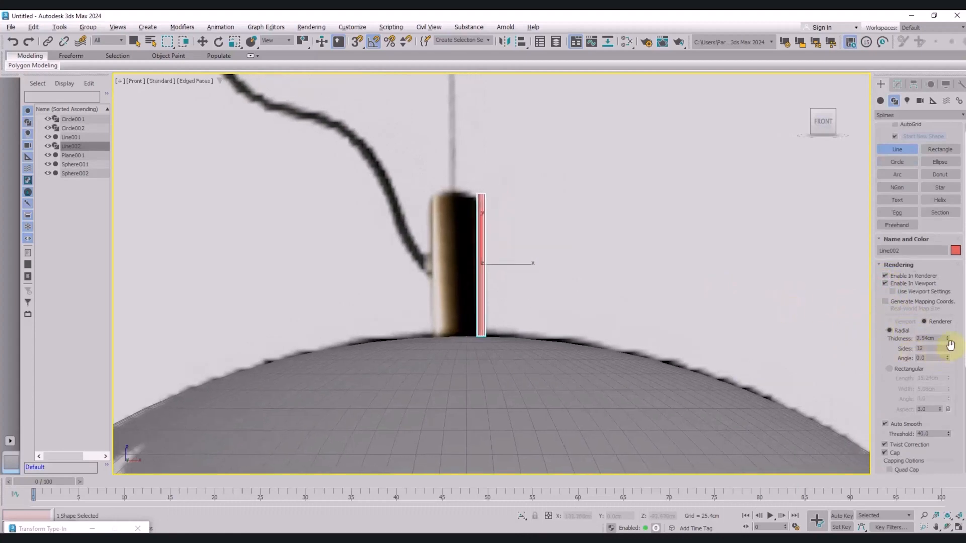
drag(950, 345, 454, 87)
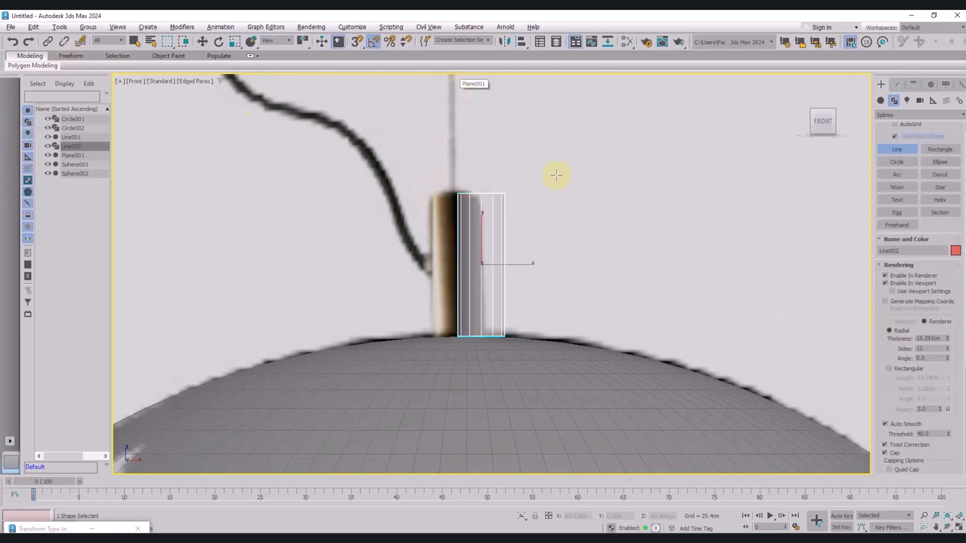
Step: Centre the tube over the pictured top fitting and set its radial thickness to about 17.43 cm
key(w)
drag(506, 267, 489, 271)
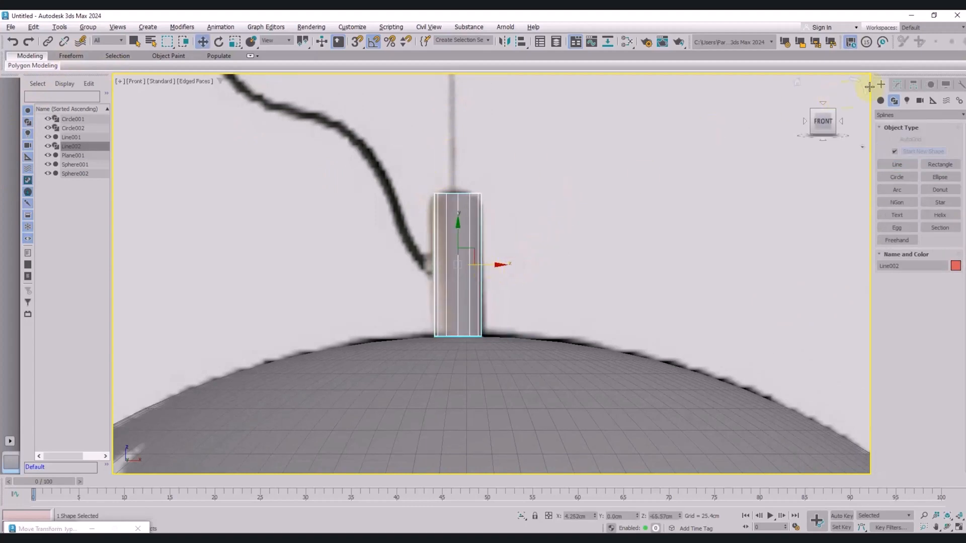
click(896, 85)
drag(950, 288, 952, 277)
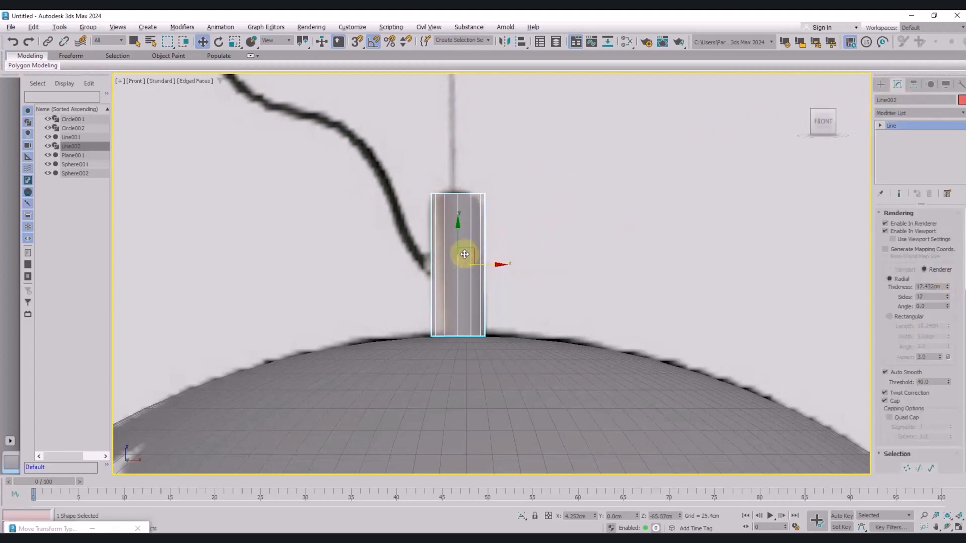
Step: Convert the top fitting's line to an Editable Poly
scroll(464, 255, up, 3)
right_click(526, 207)
mouse_move(558, 342)
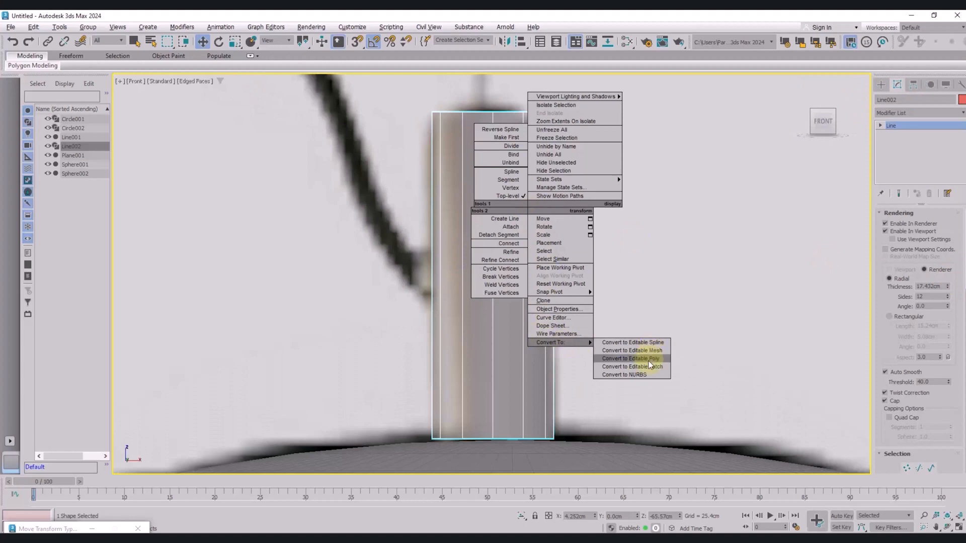
click(648, 359)
Step: In Edge mode, select only the 12 edges around the fitting's upper end
click(909, 225)
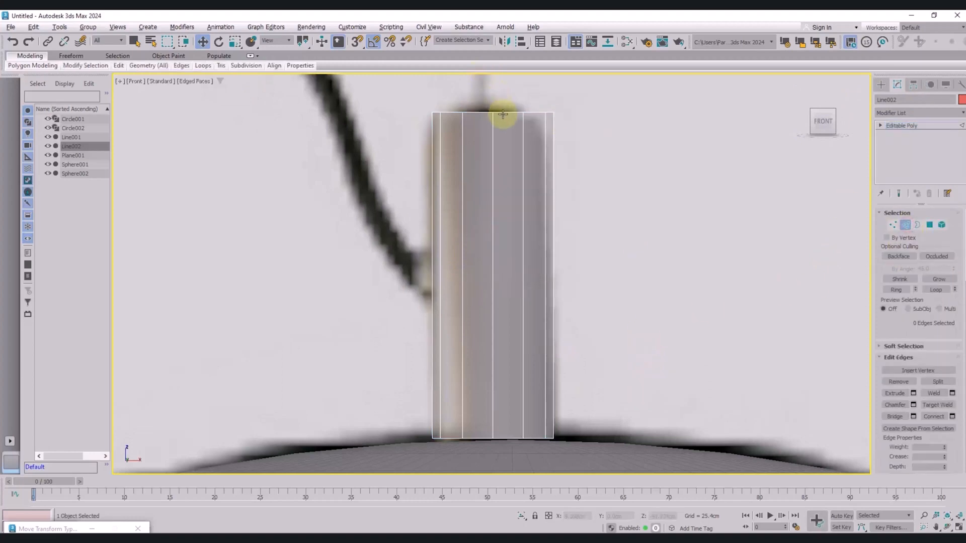
double_click(501, 112)
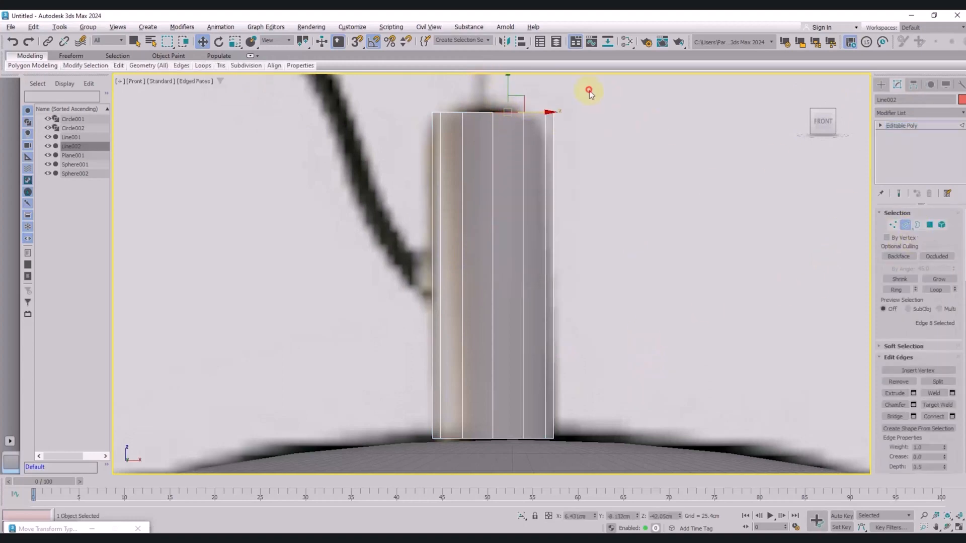
key(ctrl+a)
alt+drag(631, 242, 380, 334)
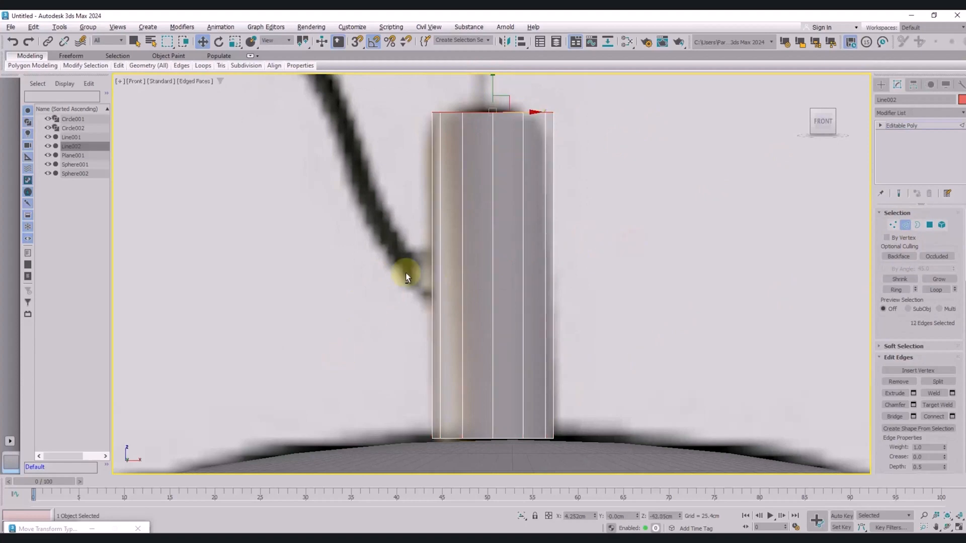
Step: Frame the fitting's selected upper rim in the perspective view and hide the reference image plane
key(p)
alt+middle_drag(501, 174, 534, 208)
key(z)
scroll(535, 208, down, 5)
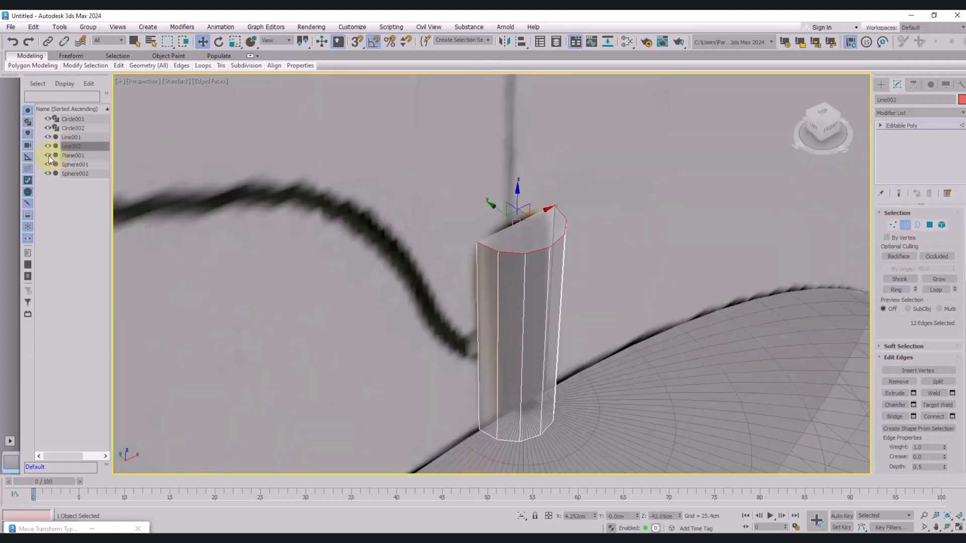
click(48, 155)
alt+middle_drag(435, 188, 524, 172)
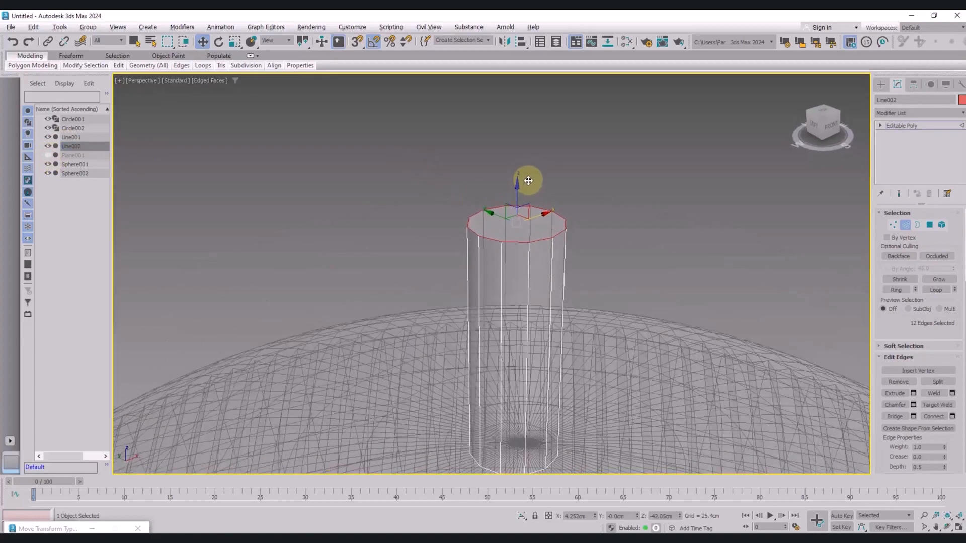
Step: Chamfer the top fitting's selected upper rim edges by 0.5 cm with 3 segments, and leave Edge mode
scroll(554, 234, up, 4)
right_click(553, 235)
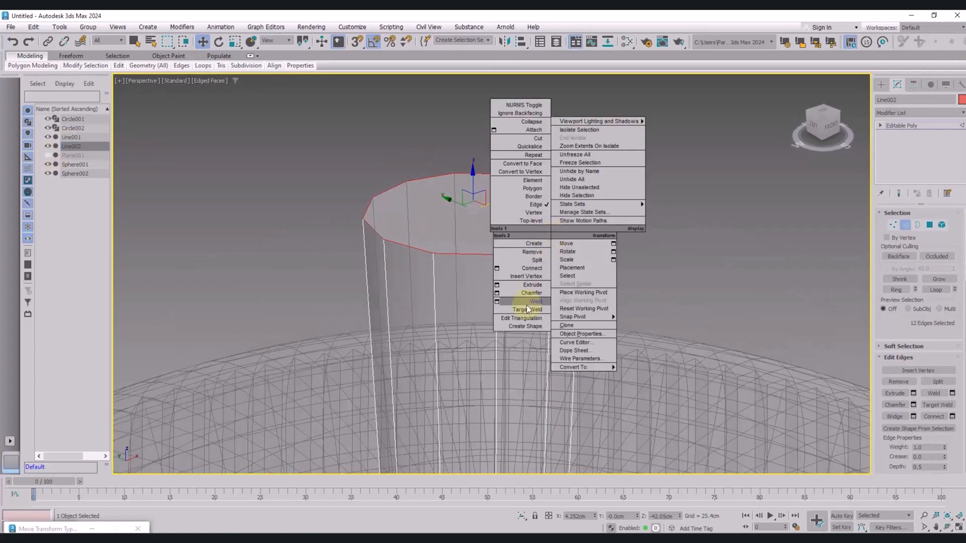
click(497, 291)
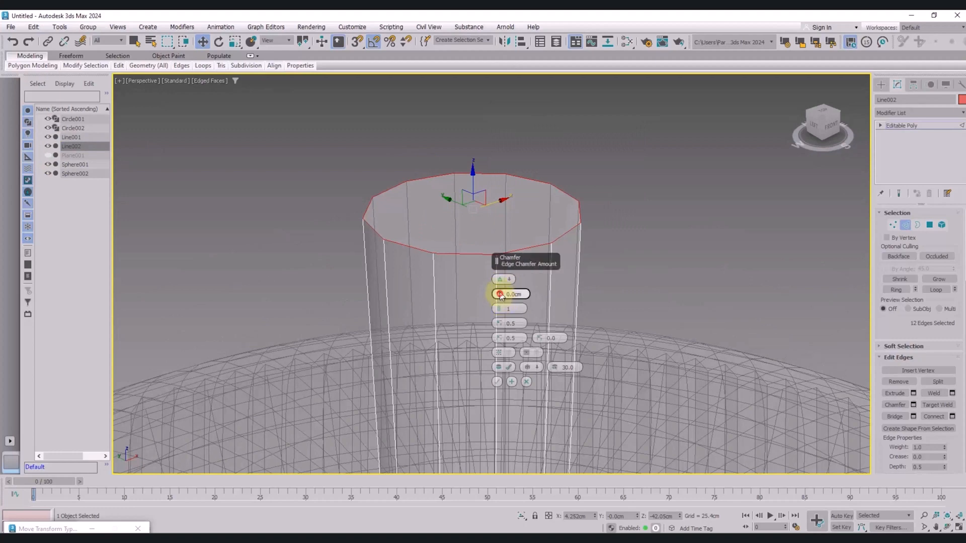
mouse_move(501, 296)
mouse_down()
mouse_move(501, 282)
mouse_move(501, 291)
mouse_up()
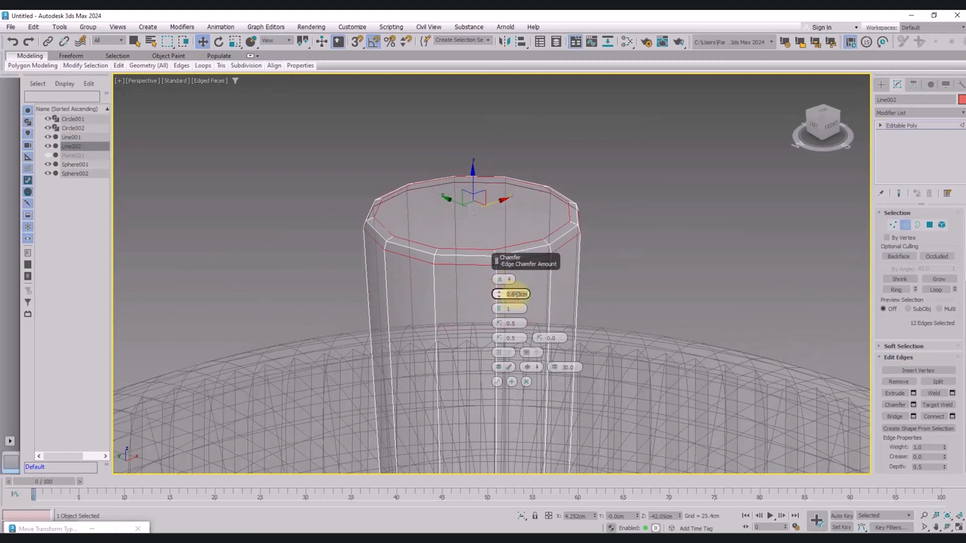
text(0.5)
key(Return)
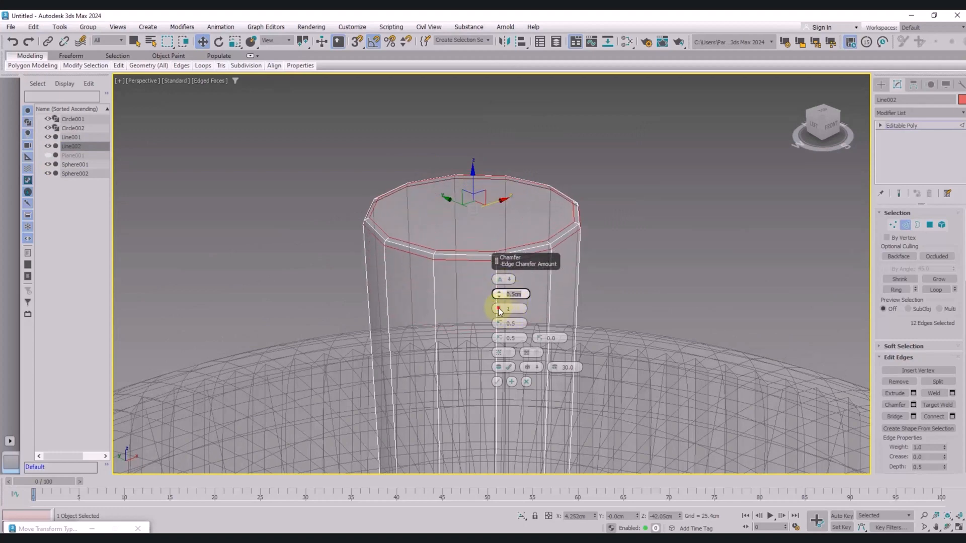
drag(498, 308, 498, 300)
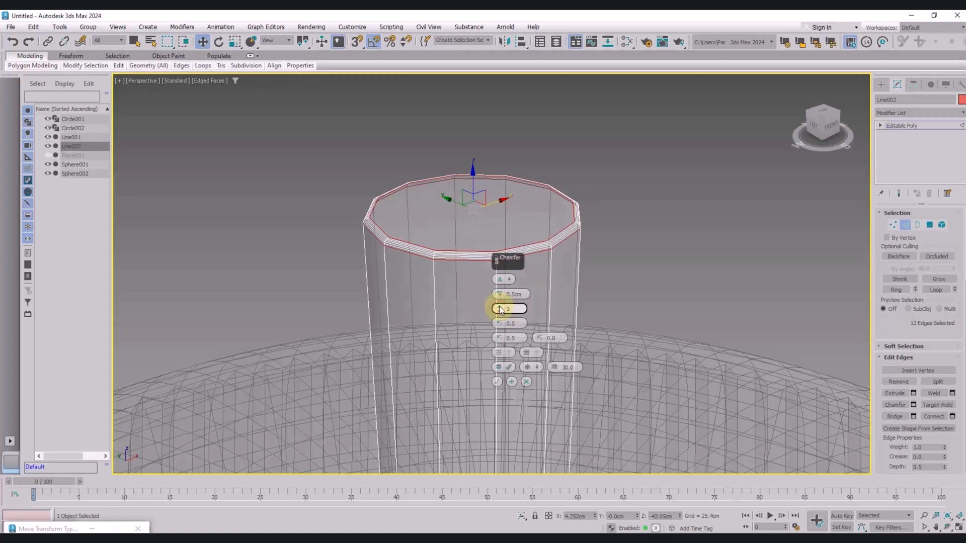
click(497, 381)
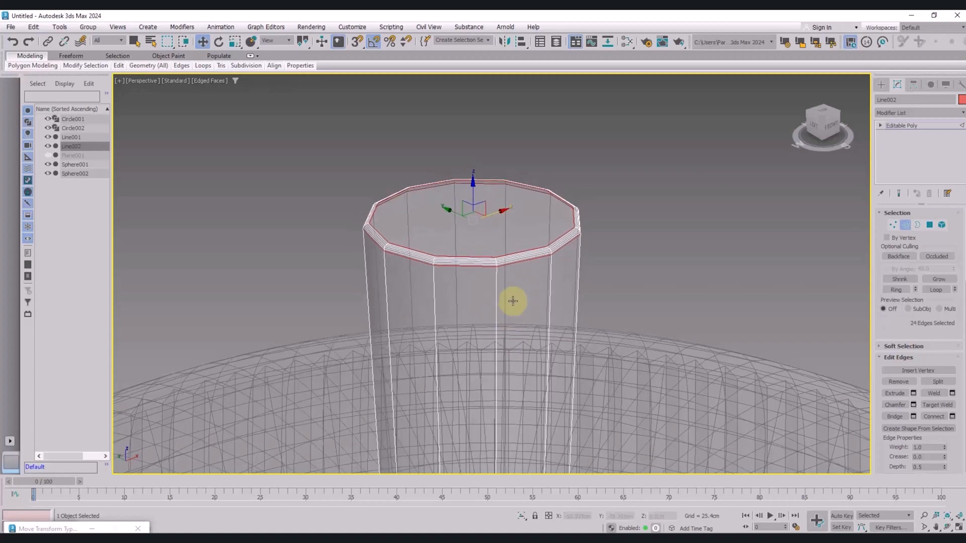
click(905, 226)
click(724, 230)
Step: Add a Smooth modifier to the cylindrical top fitting above the shade and clear the selection
scroll(518, 294, down, 8)
middle_drag(514, 297, 514, 231)
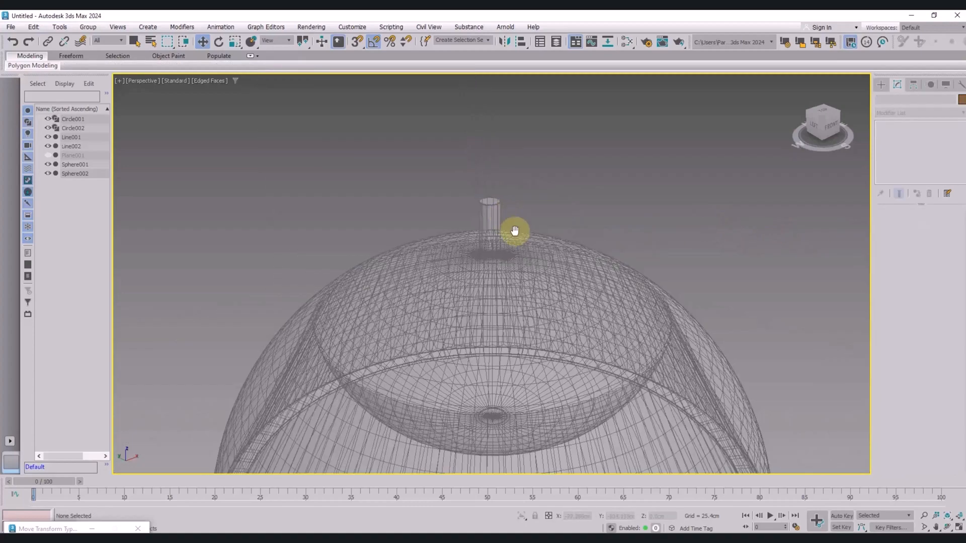
scroll(514, 230, up, 5)
click(517, 233)
click(922, 113)
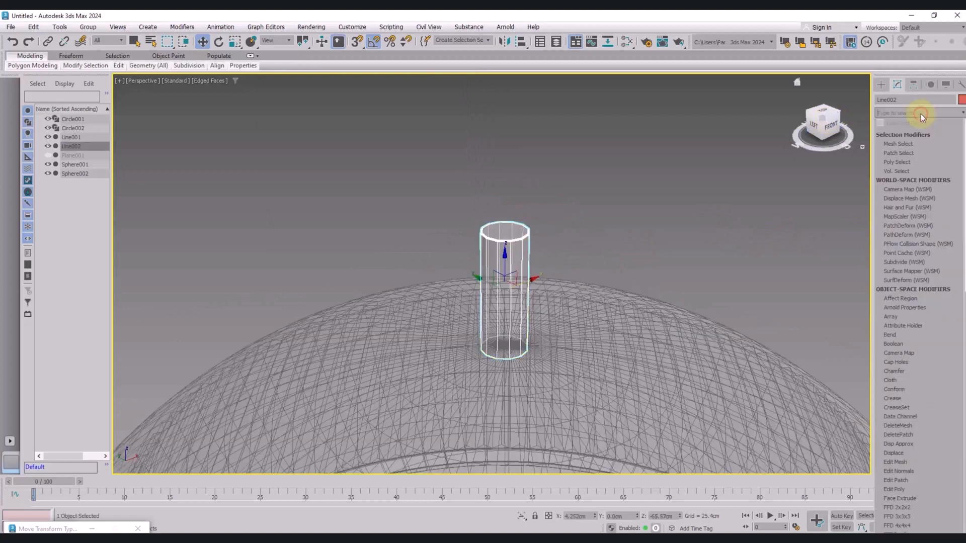
text(smo)
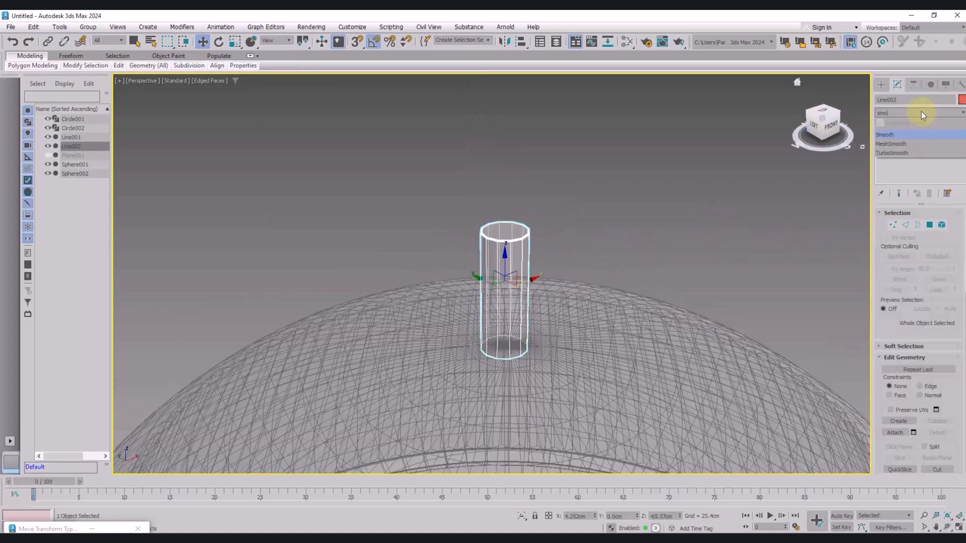
click(900, 134)
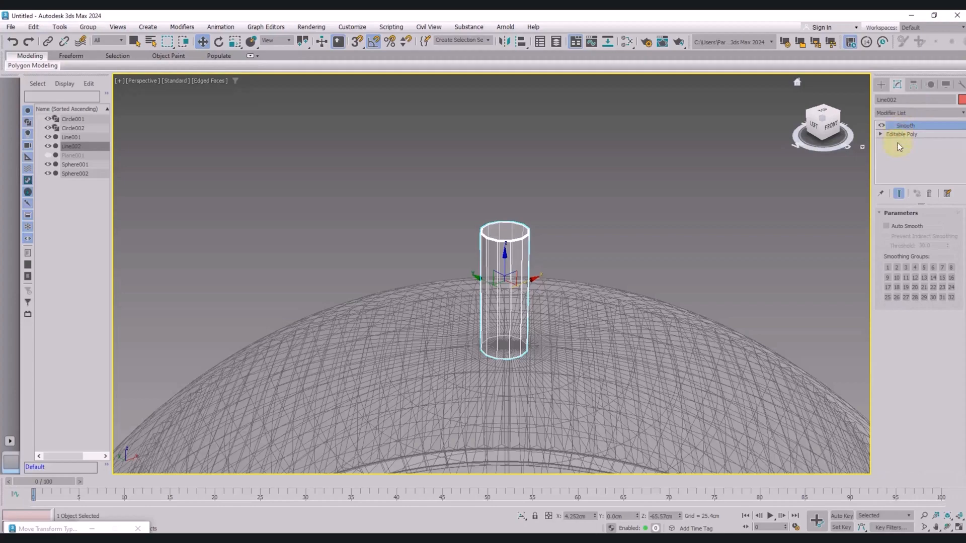
click(713, 226)
scroll(605, 210, down, 6)
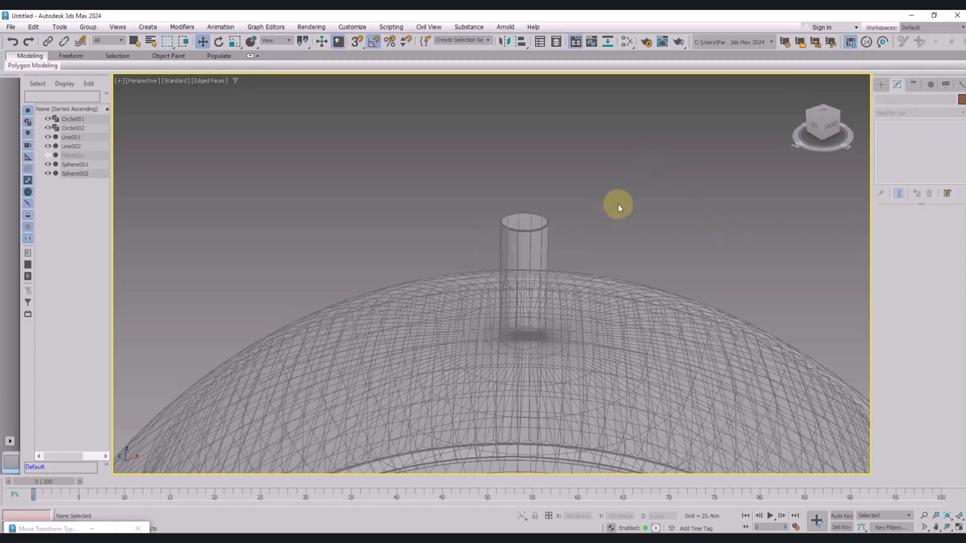
Step: Show the hidden reference image plane and frame the pictured wire above the fitting in the front view
key(f)
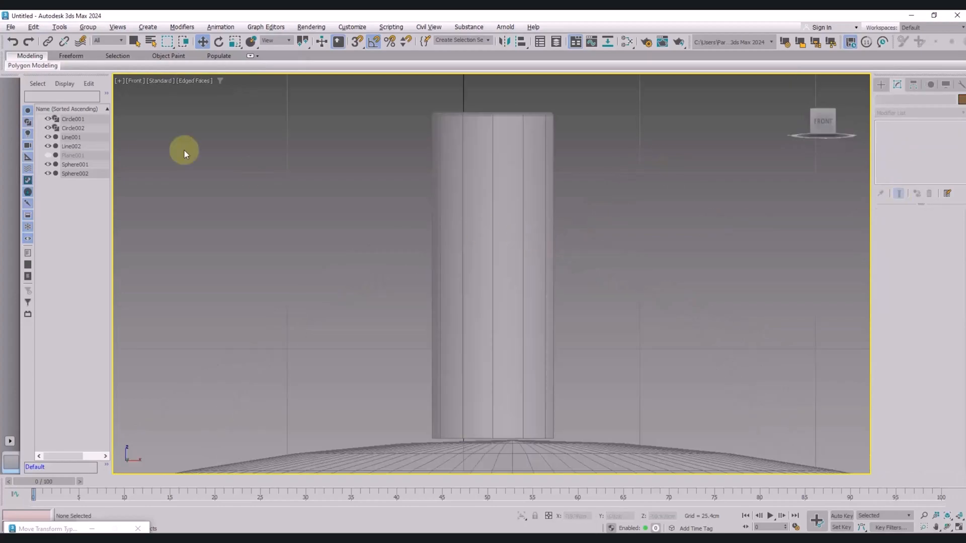
click(49, 155)
scroll(464, 215, down, 5)
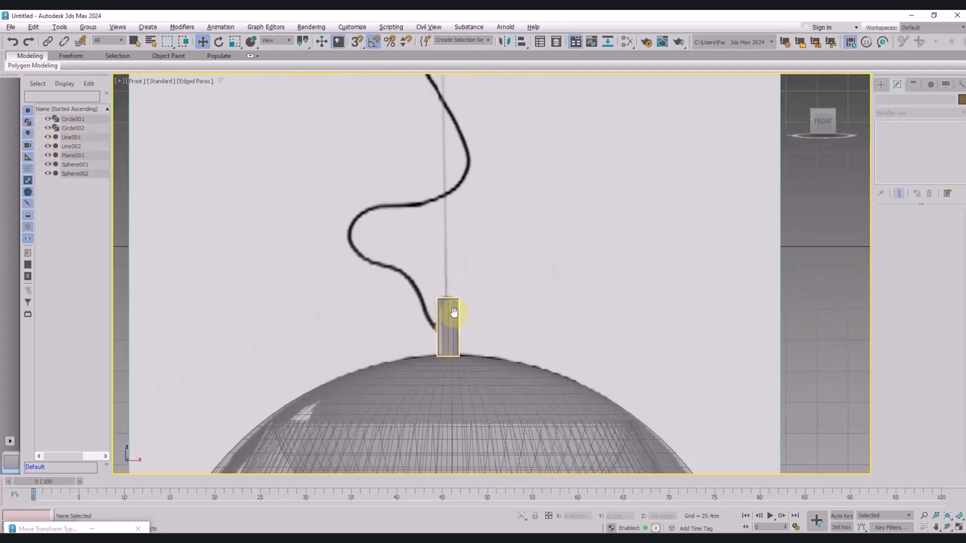
Step: Draw a straight line for the suspension wire from the top fitting up to the pictured upper cup, with 0.5 cm radial thickness
right_click(442, 273)
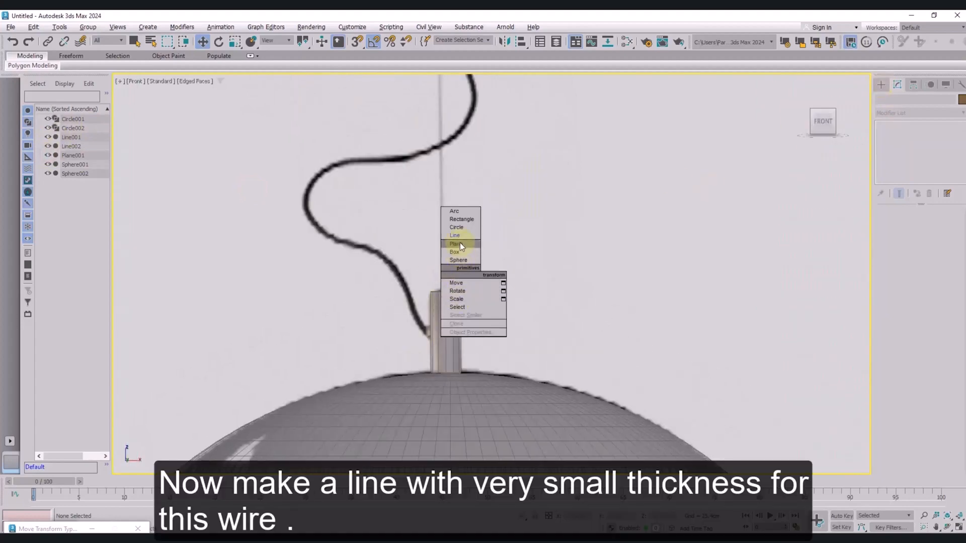
click(459, 234)
middle_drag(456, 233, 455, 372)
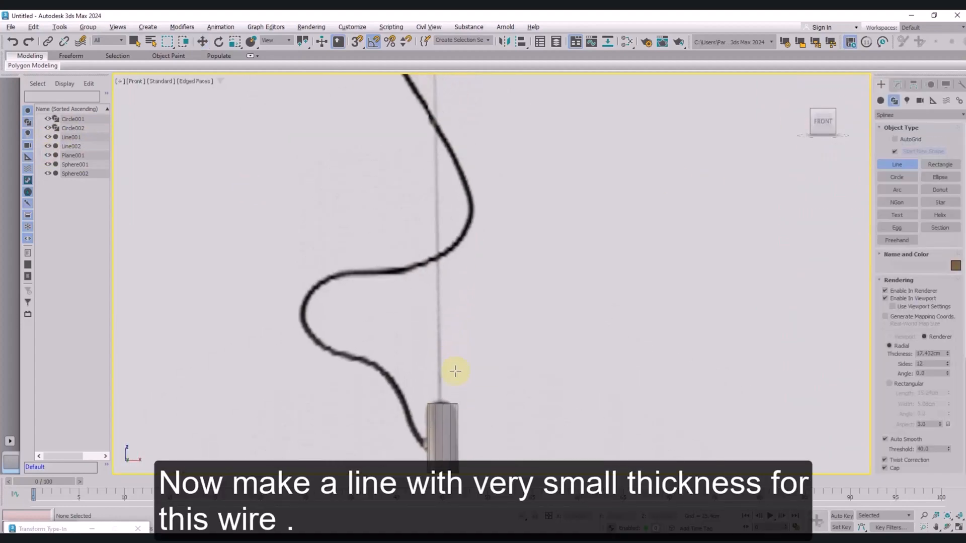
click(443, 403)
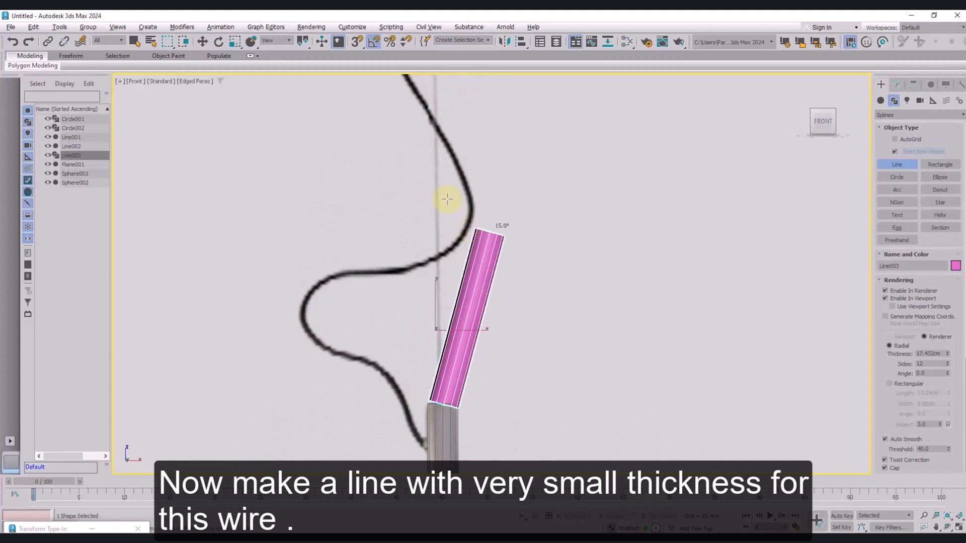
scroll(443, 280, down, 5)
scroll(445, 251, up, 3)
scroll(445, 251, down, 3)
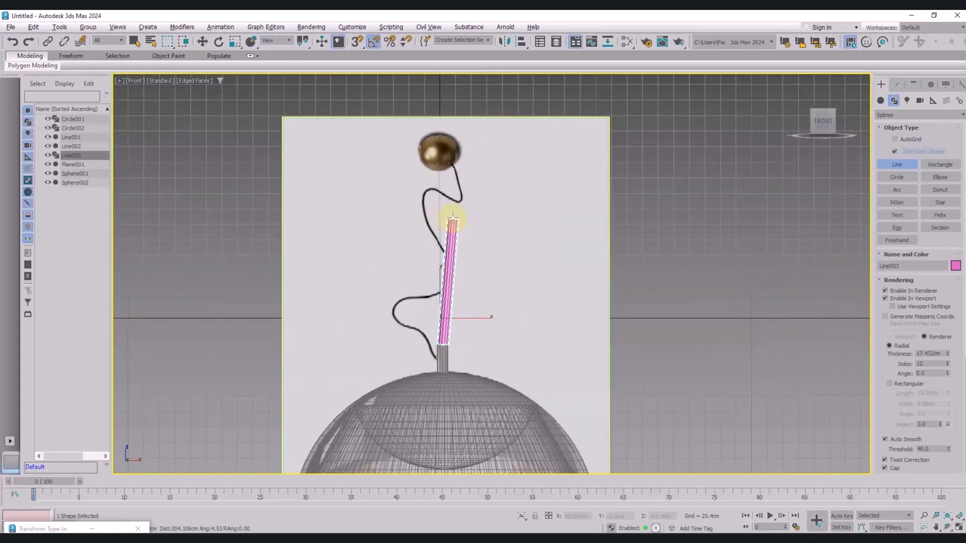
click(441, 143)
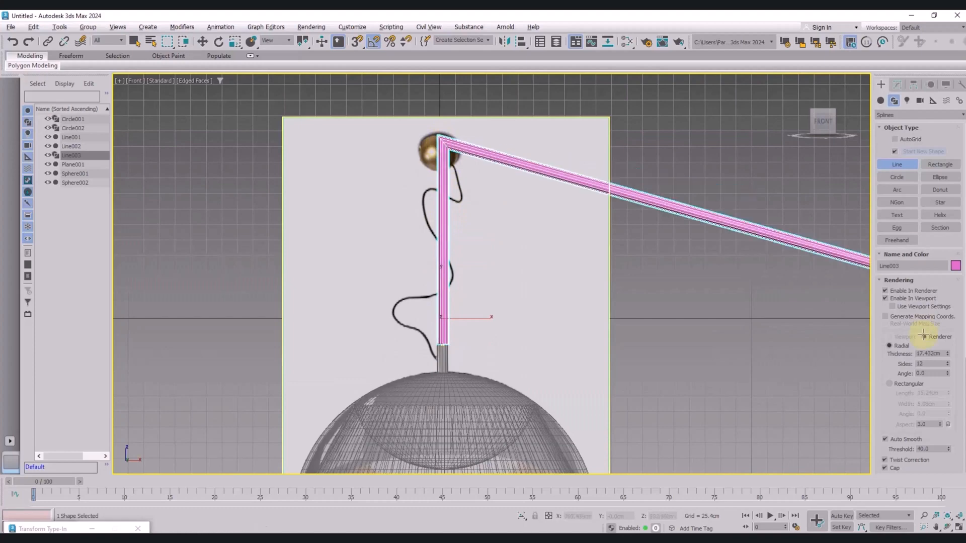
right_click(645, 184)
drag(946, 361, 952, 404)
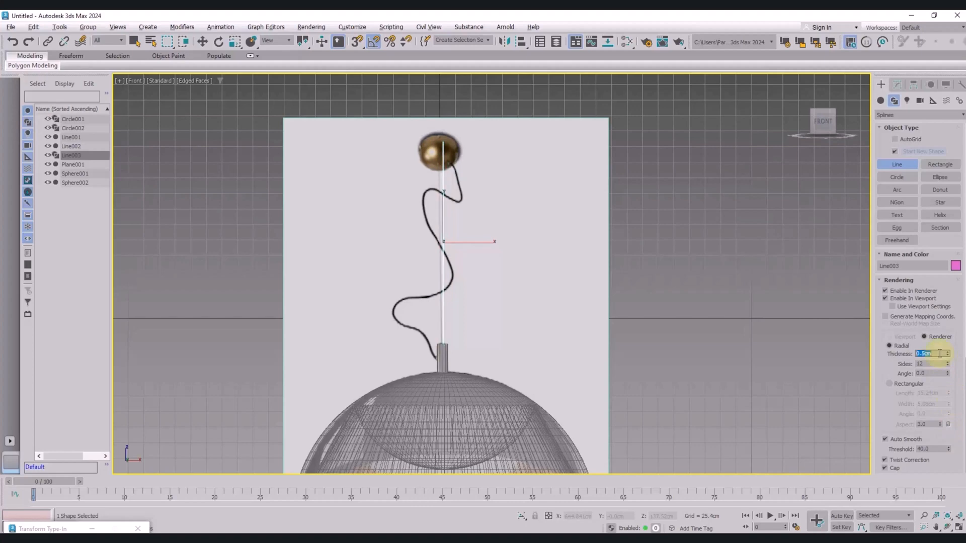
scroll(442, 280, up, 4)
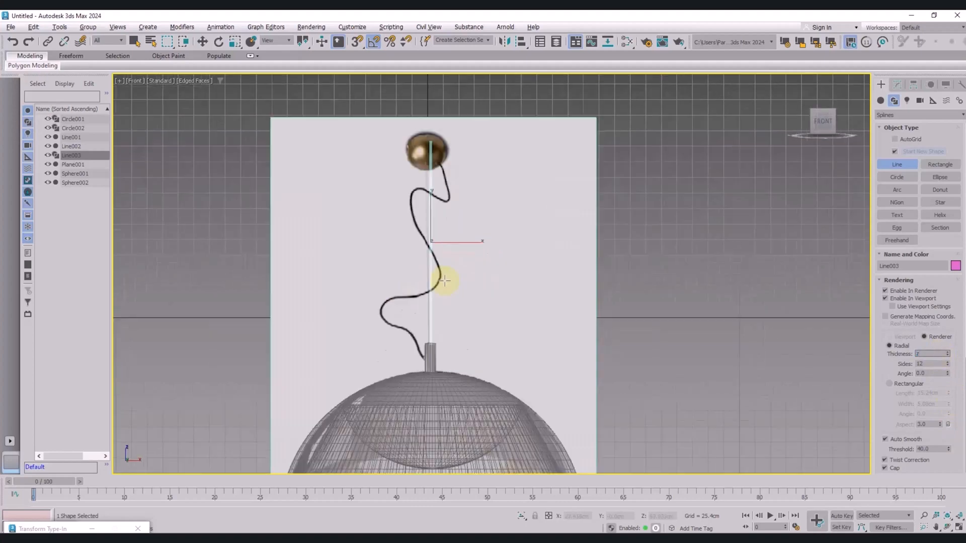
Step: Create a sphere of about 37.2 cm radius over the pictured upper cup and set its segments to 40
right_click(515, 214)
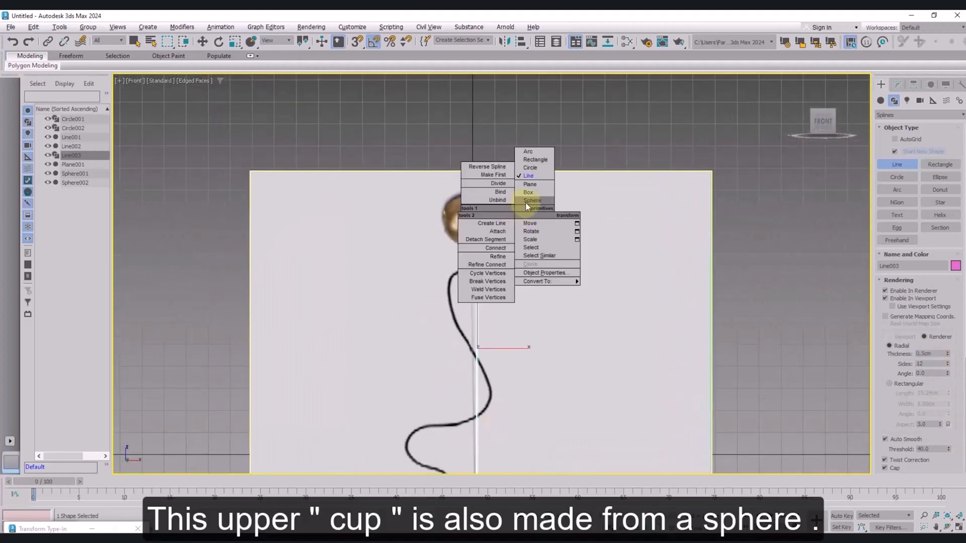
click(526, 201)
drag(472, 225, 474, 197)
key(w)
scroll(473, 205, up, 6)
scroll(454, 254, down, 6)
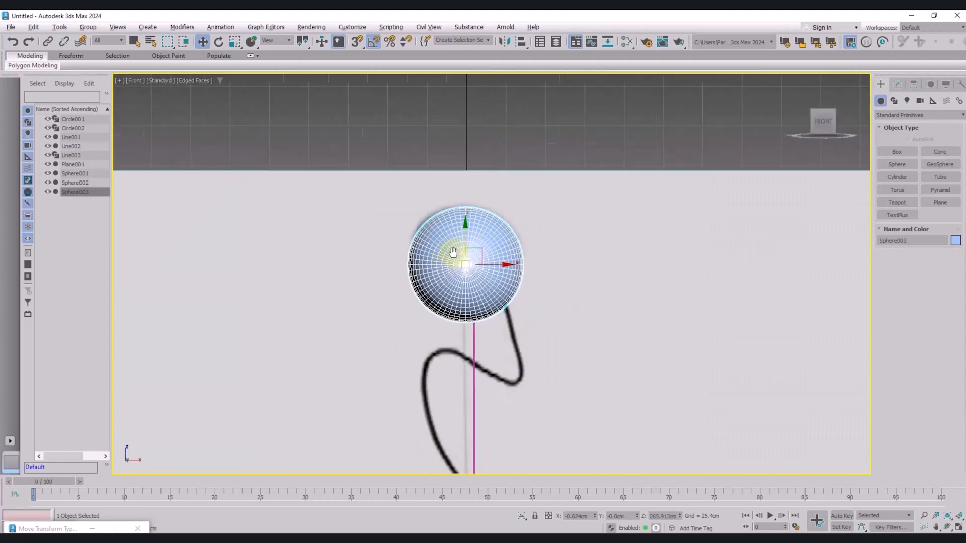
scroll(454, 256, up, 3)
click(896, 84)
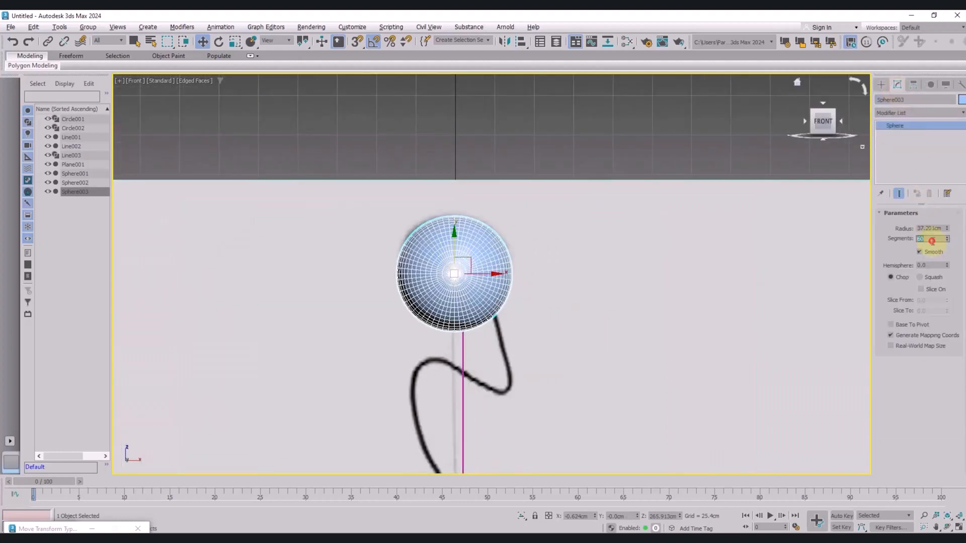
key(Return)
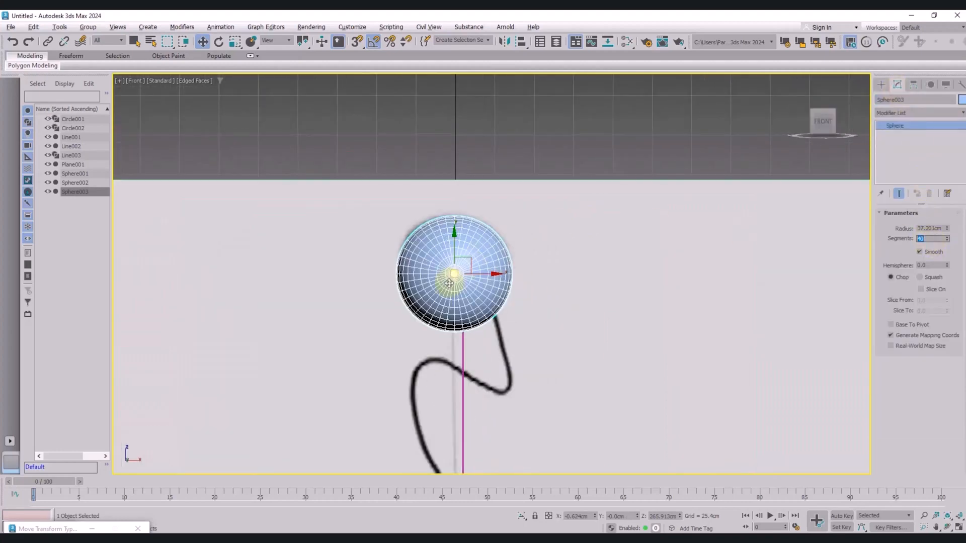
Step: Rotate the upper cup's sphere 90 degrees about the X axis so its poles point up and down
right_click(482, 261)
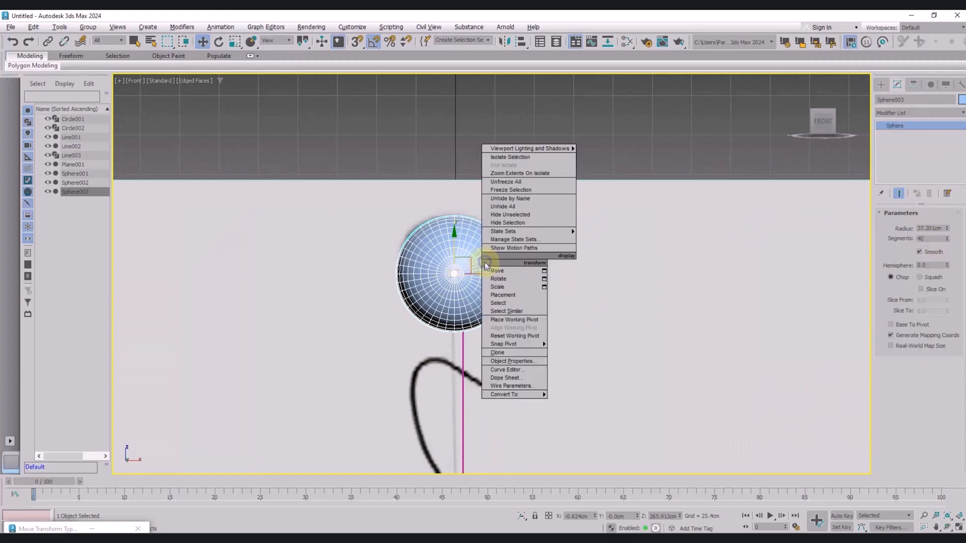
click(501, 287)
right_click(486, 264)
click(503, 284)
drag(458, 257, 456, 247)
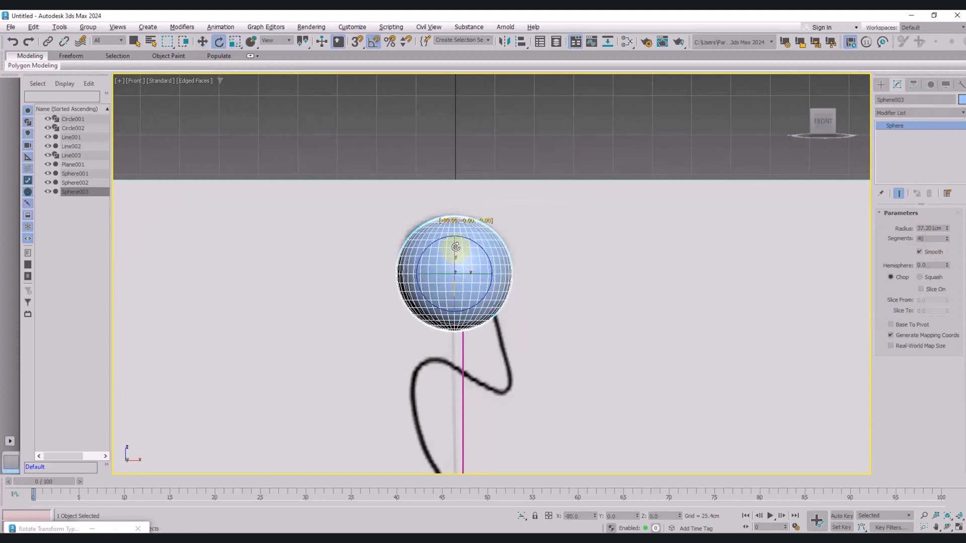
Step: Convert the upper cup's sphere to an Editable Poly and delete the polygons of its upper half
right_click(472, 244)
mouse_move(489, 375)
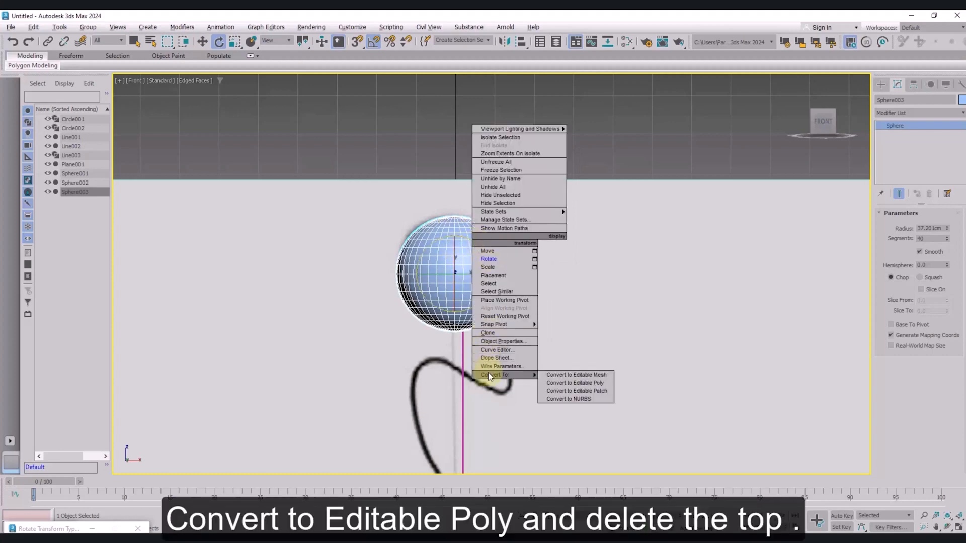
click(555, 383)
drag(567, 153, 363, 278)
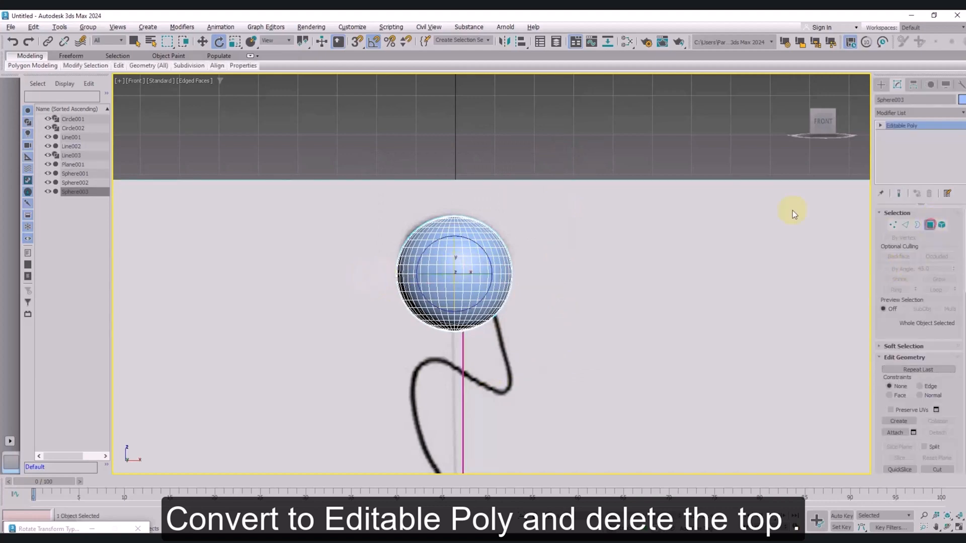
drag(560, 135, 354, 277)
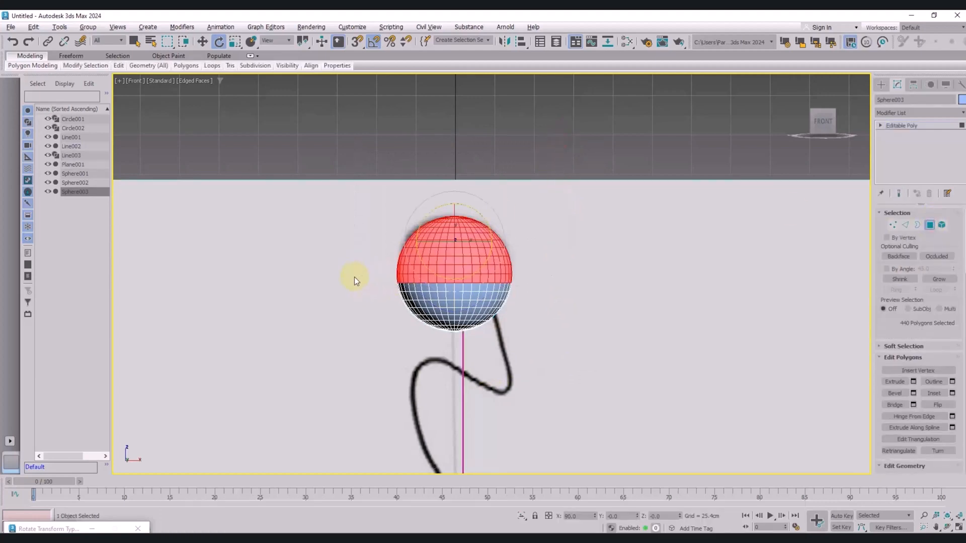
key(Delete)
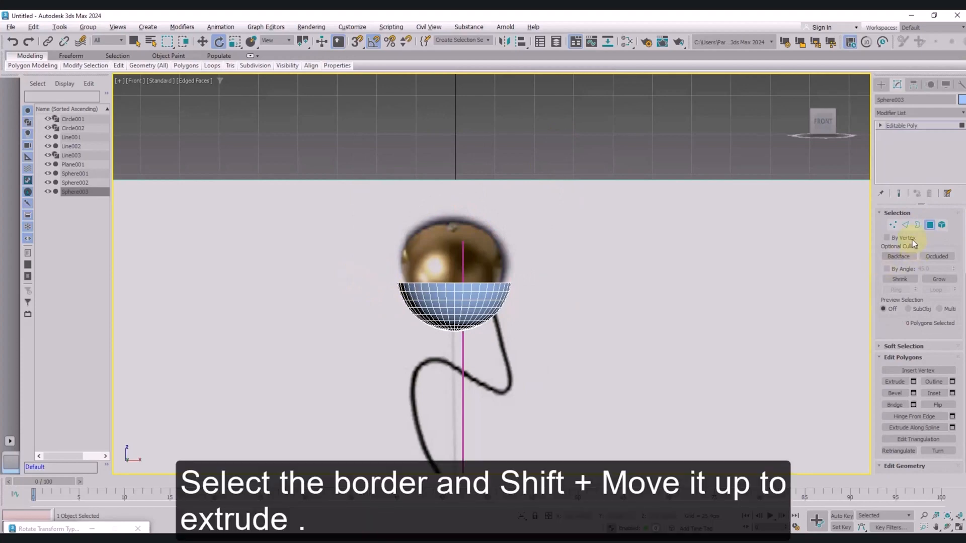
Step: Select the cup's open upper border and extrude it straight upward by about one polygon row
click(915, 226)
click(453, 284)
scroll(453, 285, up, 10)
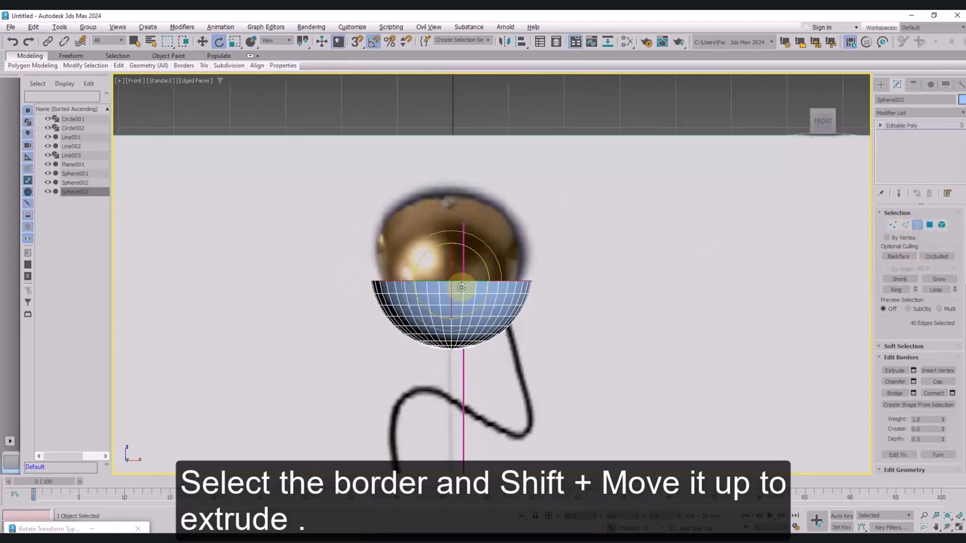
middle_drag(464, 286, 465, 313)
key(w)
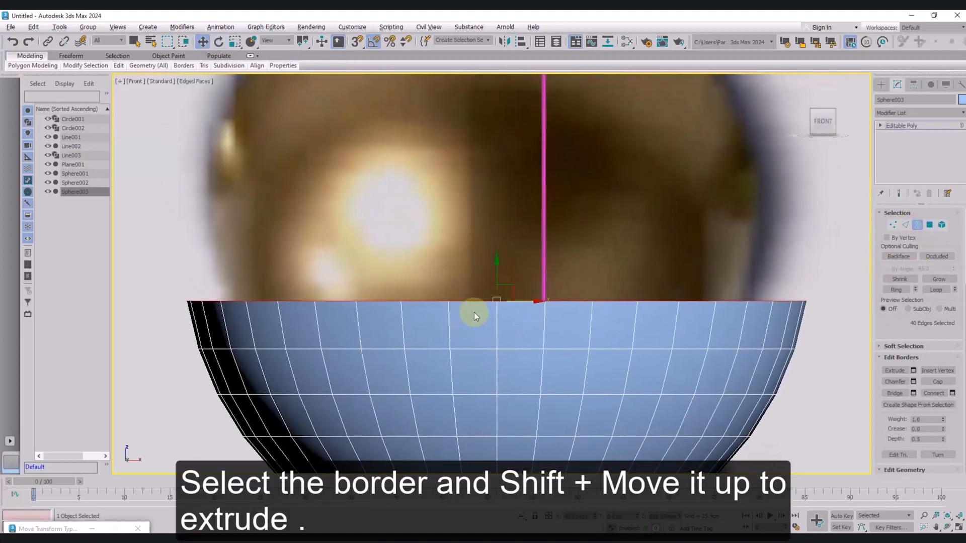
shift+drag(497, 276, 507, 231)
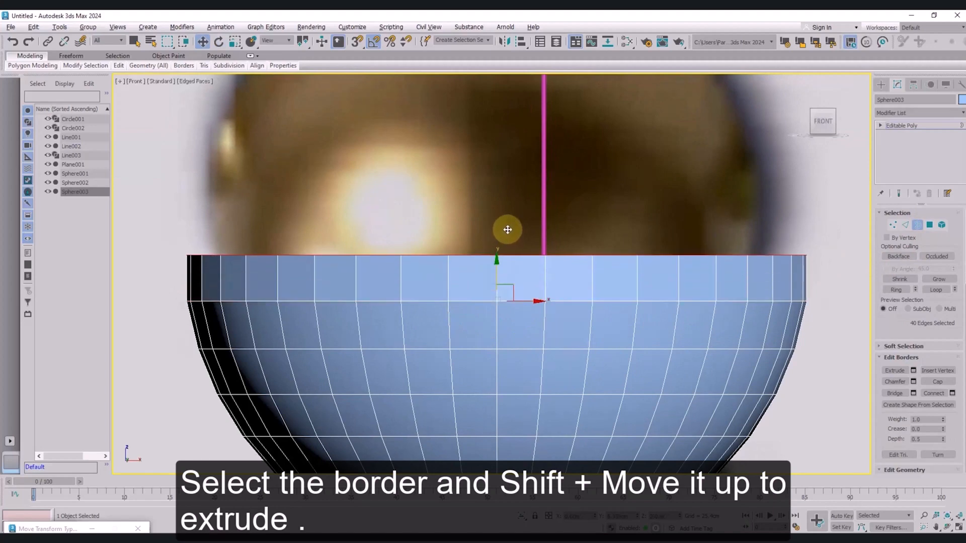
scroll(528, 276, down, 3)
middle_drag(528, 276, 502, 261)
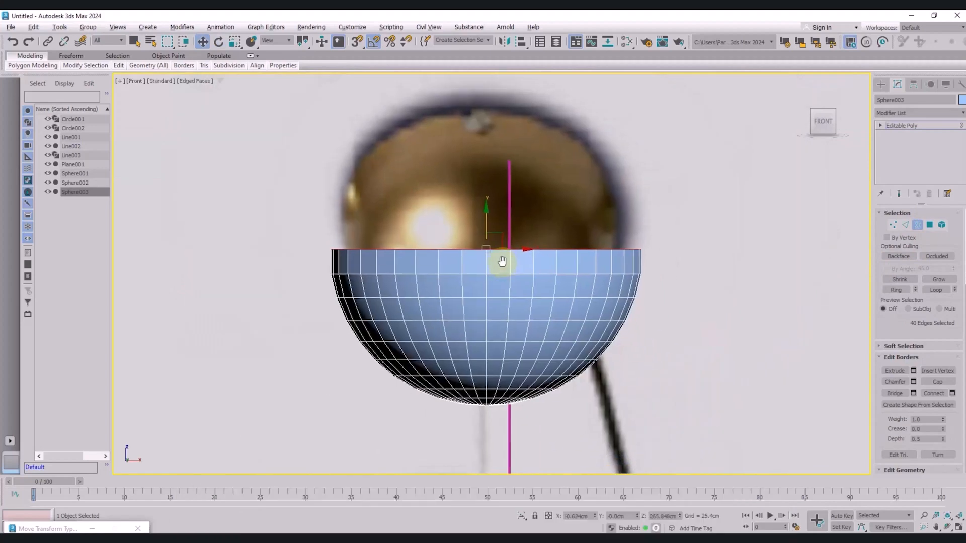
Step: Leave border editing on the upper cup and add a Smooth modifier to it with Auto Smooth enabled
click(910, 113)
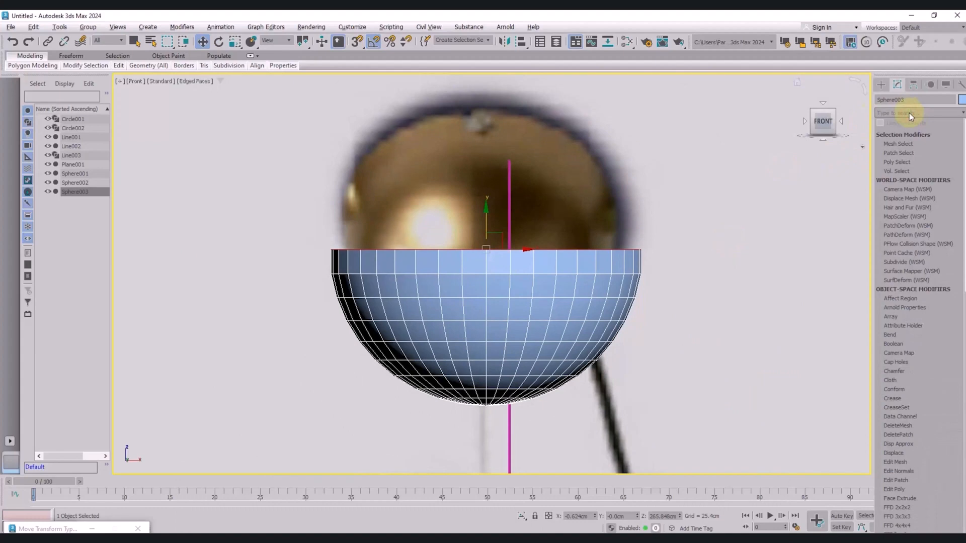
click(774, 195)
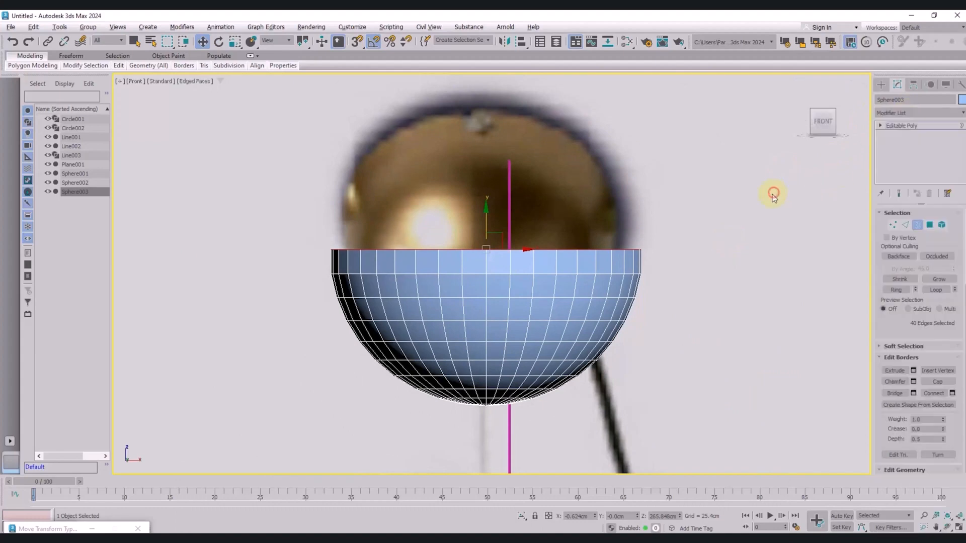
double_click(895, 229)
click(753, 263)
scroll(679, 282, down, 2)
middle_drag(677, 284, 655, 272)
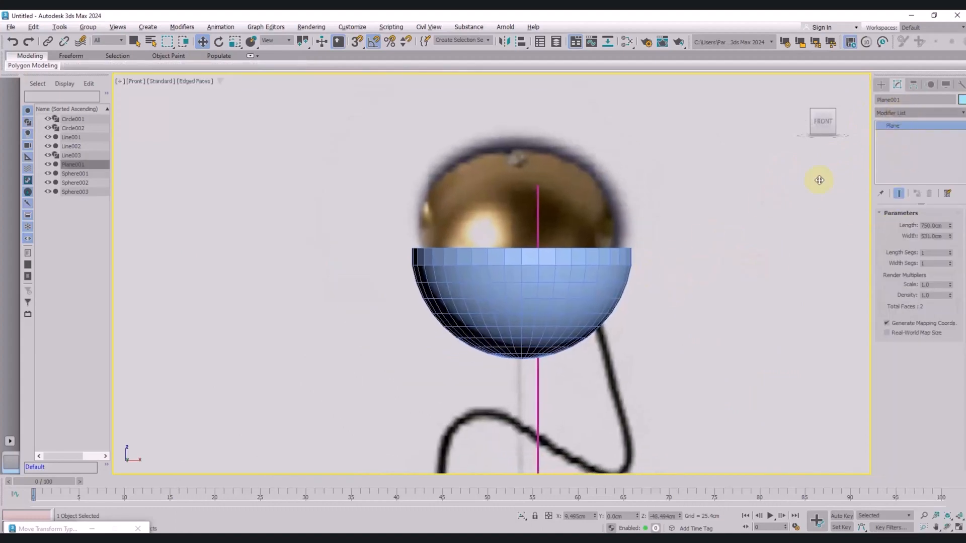
click(615, 304)
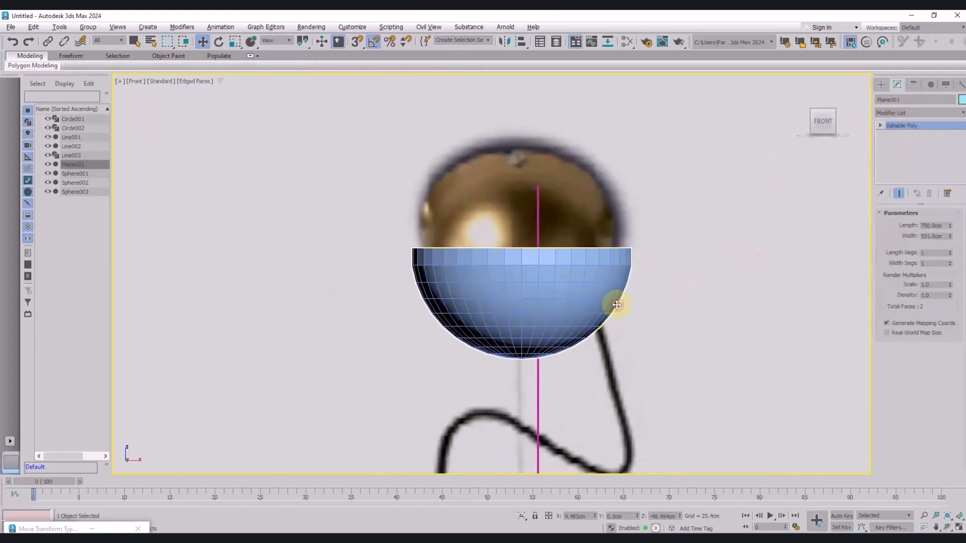
click(915, 115)
text(smo)
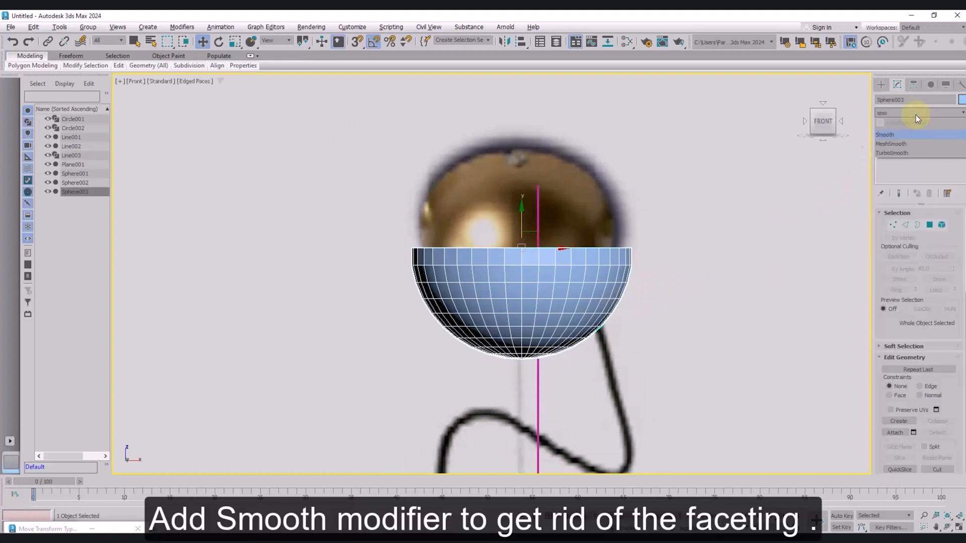
click(892, 135)
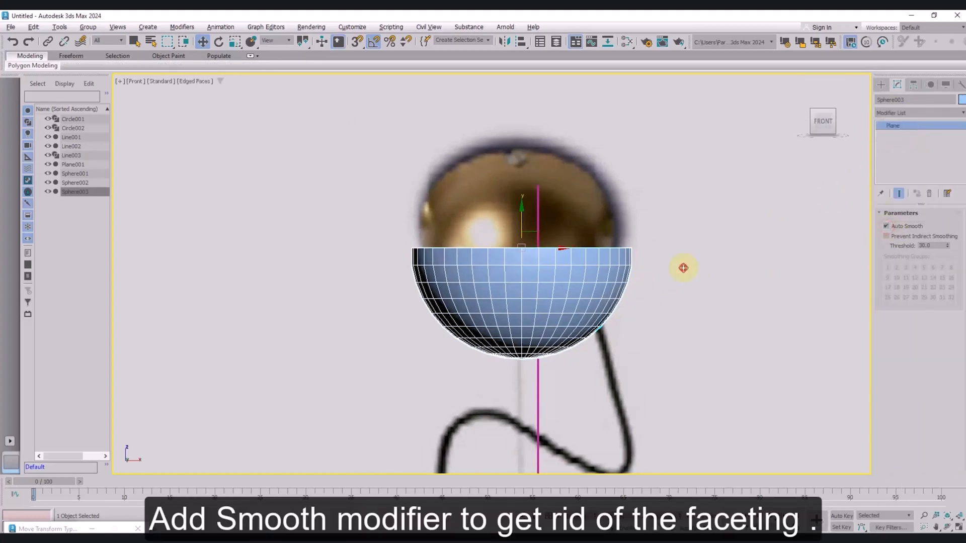
Step: Move the upper cup up and sideways so its axis lines up with the suspension wire and its rim meets the wire's upper end
drag(520, 219, 555, 187)
scroll(562, 219, up, 3)
drag(494, 119, 522, 121)
scroll(529, 151, down, 2)
middle_drag(533, 160, 492, 198)
key(z)
scroll(491, 205, down, 6)
click(500, 255)
scroll(500, 255, down, 3)
middle_drag(500, 255, 492, 232)
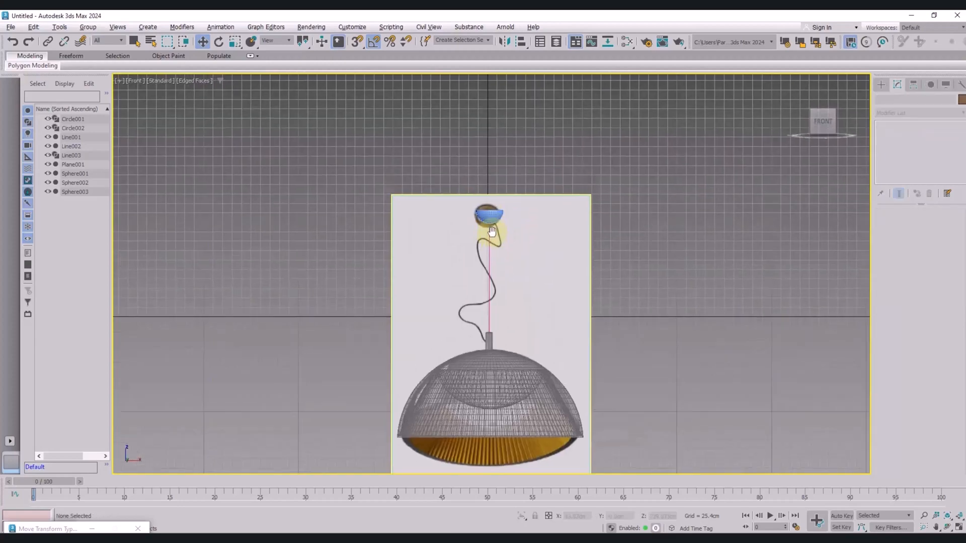
scroll(491, 231, up, 3)
scroll(493, 206, down, 3)
scroll(499, 210, up, 4)
Step: Give the suspension wire and the upper cup the same grey material as the rest of the lamp
click(496, 233)
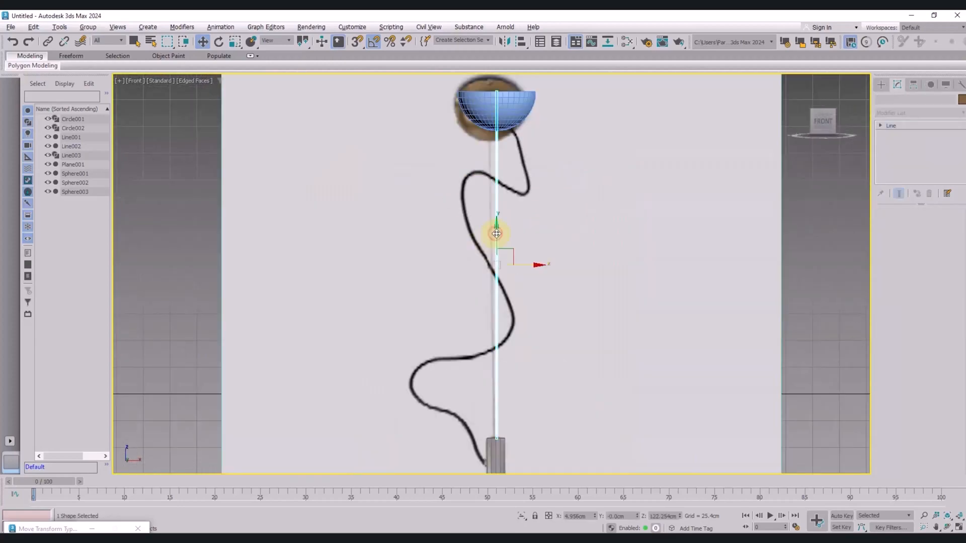
double_click(930, 287)
click(524, 237)
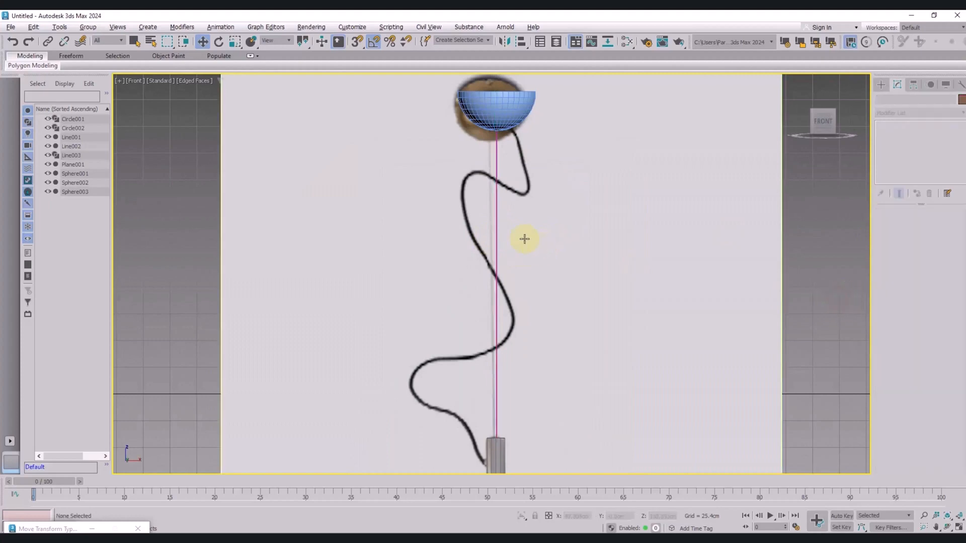
click(496, 216)
click(516, 114)
click(498, 197)
scroll(528, 214, down, 4)
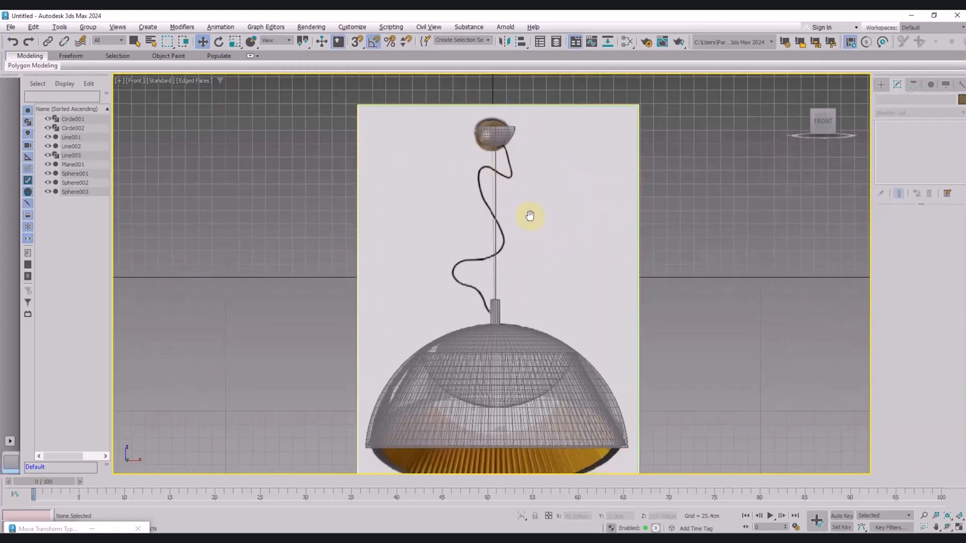
Step: Copy the small bevelled cap at the bottom of the diffuser straight upward
scroll(501, 223, up, 2)
scroll(495, 409, down, 2)
scroll(491, 394, up, 5)
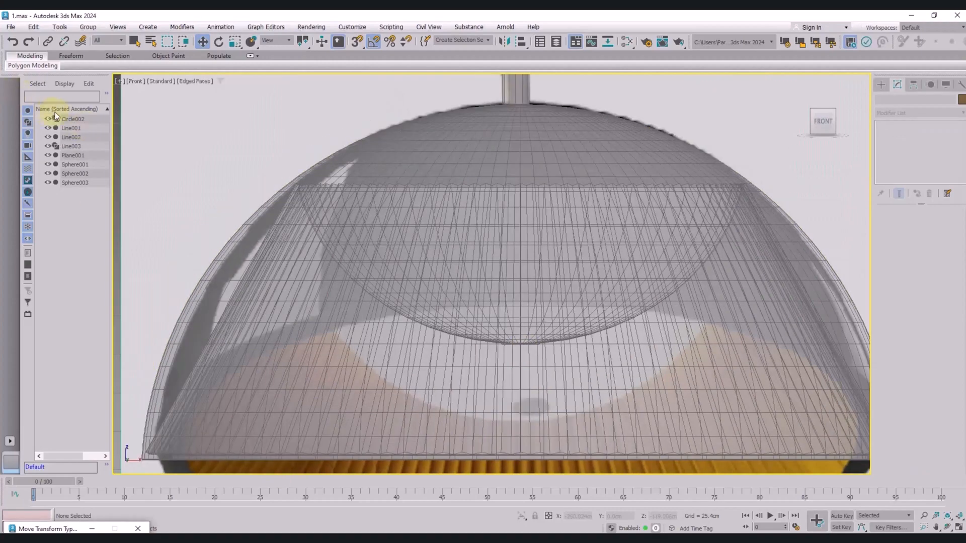
click(70, 118)
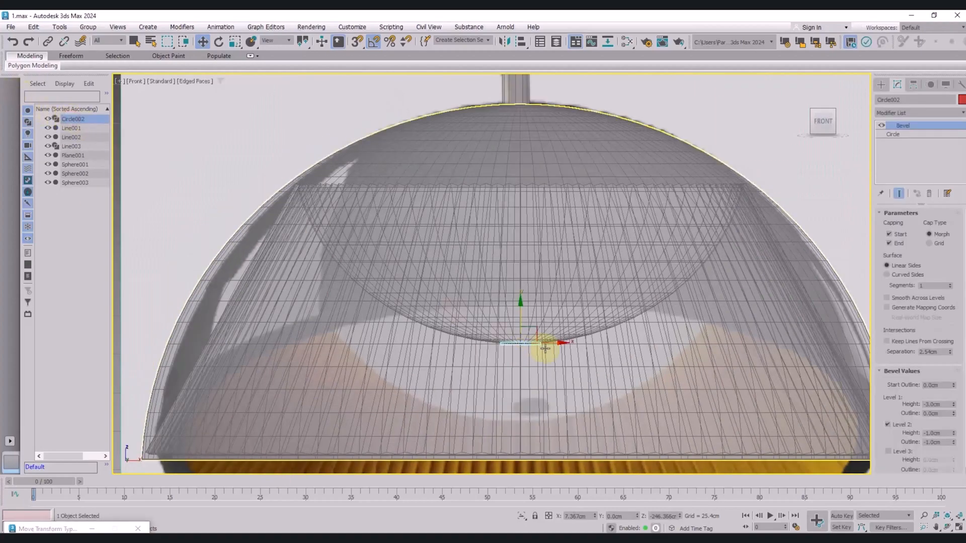
mouse_move(541, 349)
shift+mouse_down()
mouse_move(521, 308)
mouse_move(519, 271)
shift+mouse_up()
click(486, 321)
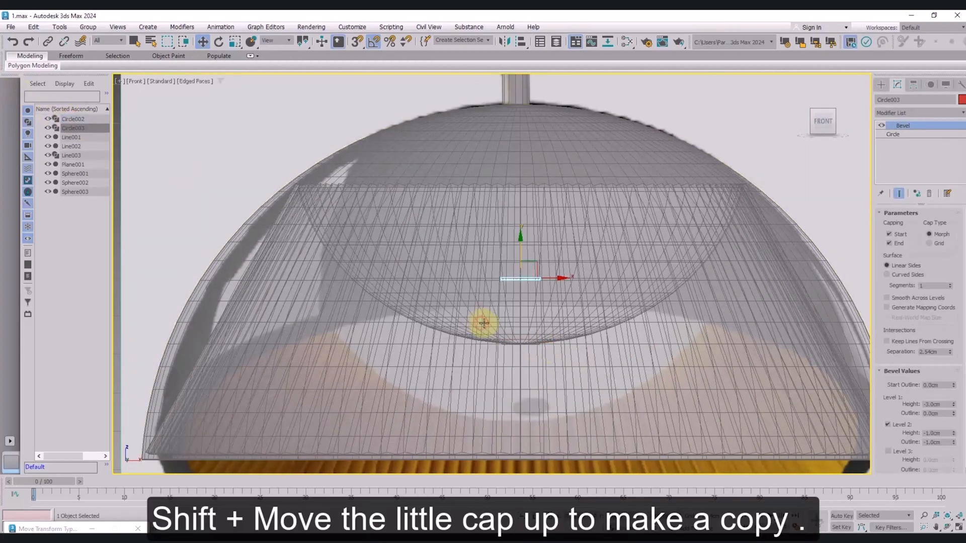
Step: Raise the copied cap along the wire to just below the upper cup
scroll(490, 373, down, 4)
drag(494, 358, 508, 141)
scroll(478, 367, down, 5)
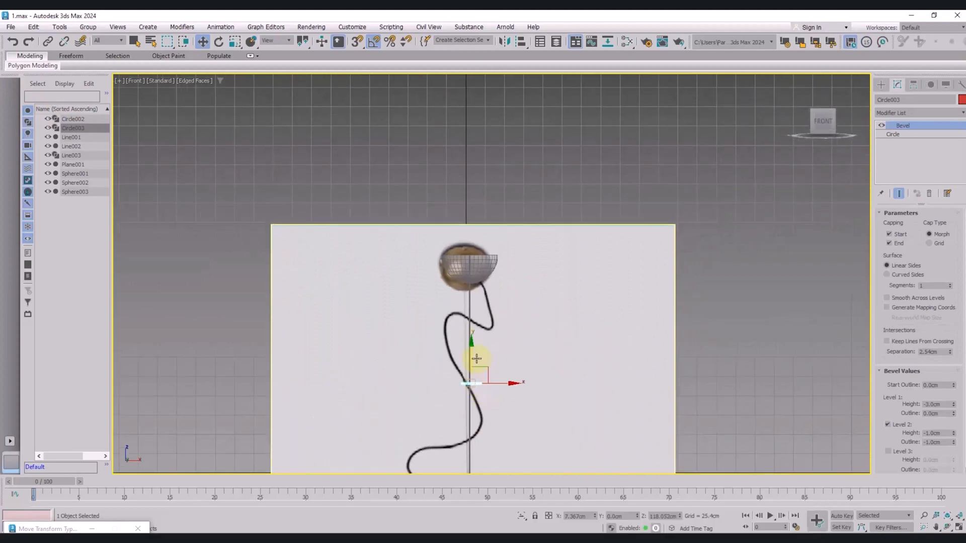
drag(478, 367, 503, 240)
scroll(477, 266, up, 8)
scroll(477, 266, down, 4)
Step: Set the Bevel Level 1 height of the copied cap to -6 cm
click(941, 404)
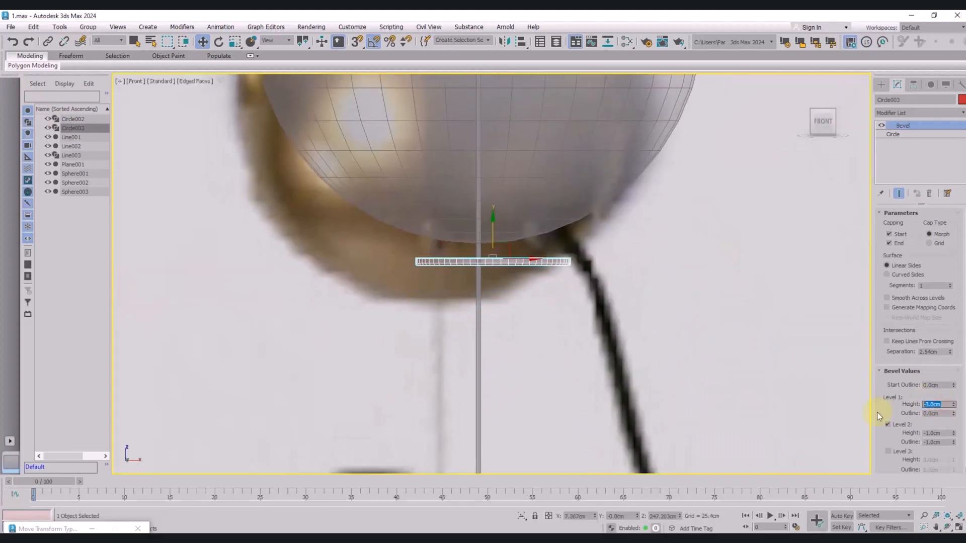
text(-6)
key(Return)
scroll(470, 243, up, 2)
scroll(499, 274, up, 2)
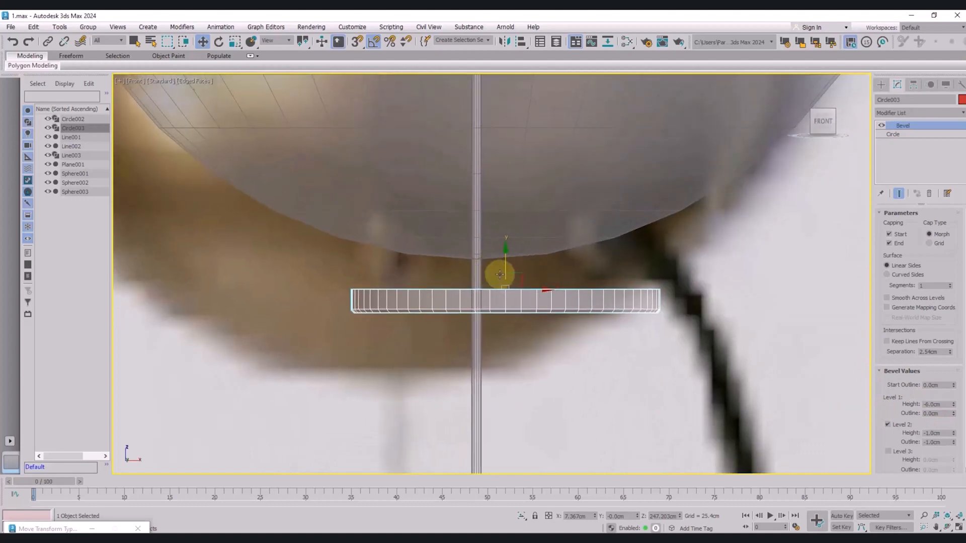
Step: Scale the copied cap uniformly to about 30 percent, centre it on the wire and raise it against the upper cup's lowest point
key(r)
drag(509, 271, 356, 401)
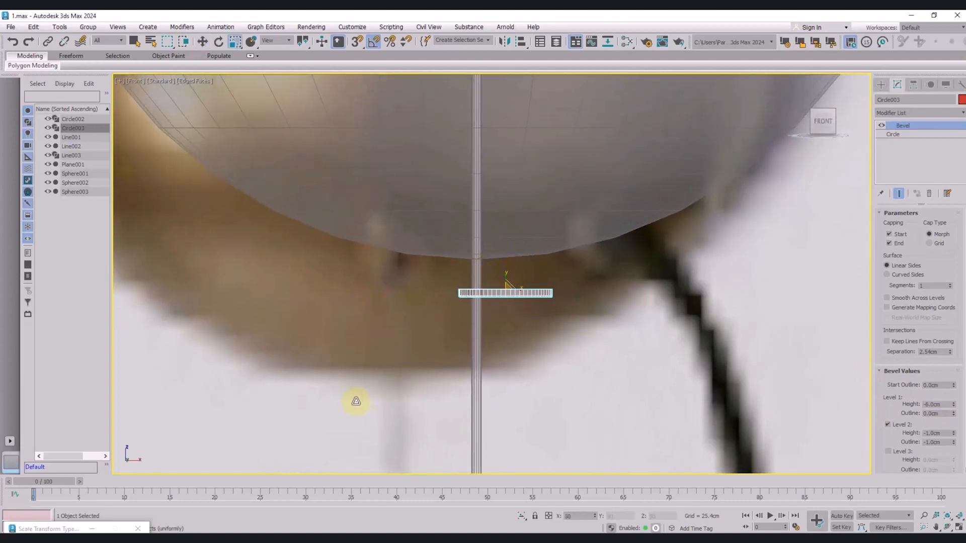
key(w)
drag(528, 291, 504, 292)
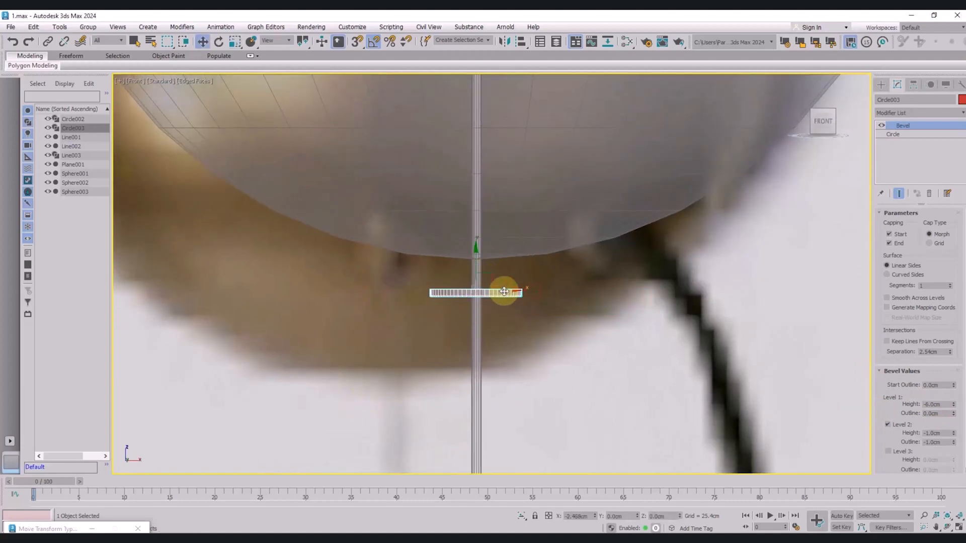
drag(476, 250, 503, 223)
scroll(478, 235, up, 5)
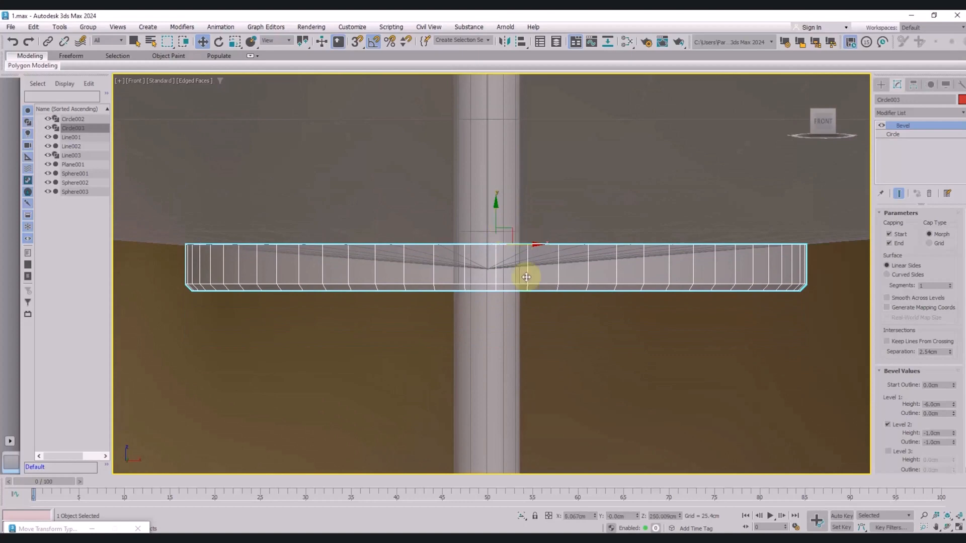
scroll(520, 304, down, 5)
Step: Scale the small cap down further to about two thirds and seat it against the upper cup's underside
key(r)
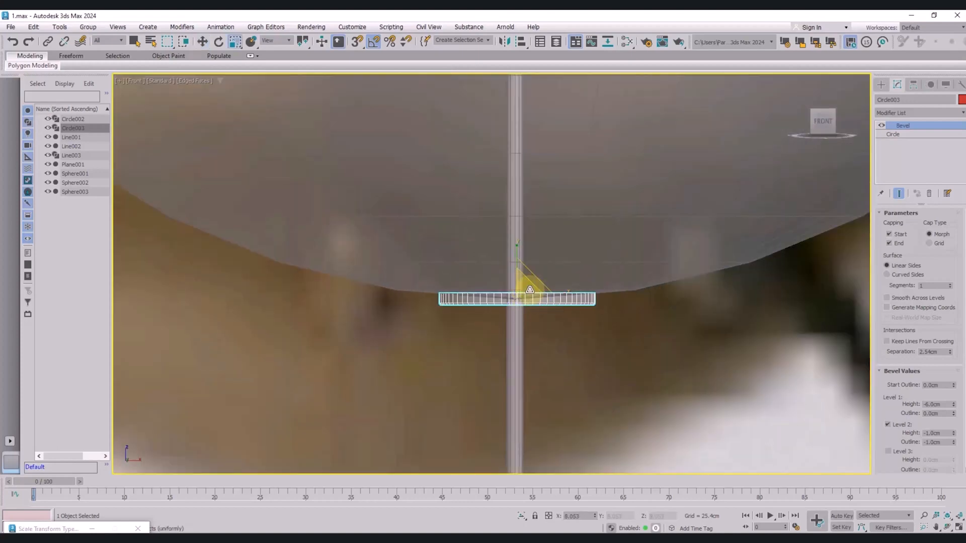
drag(524, 295, 512, 318)
key(w)
scroll(517, 295, up, 4)
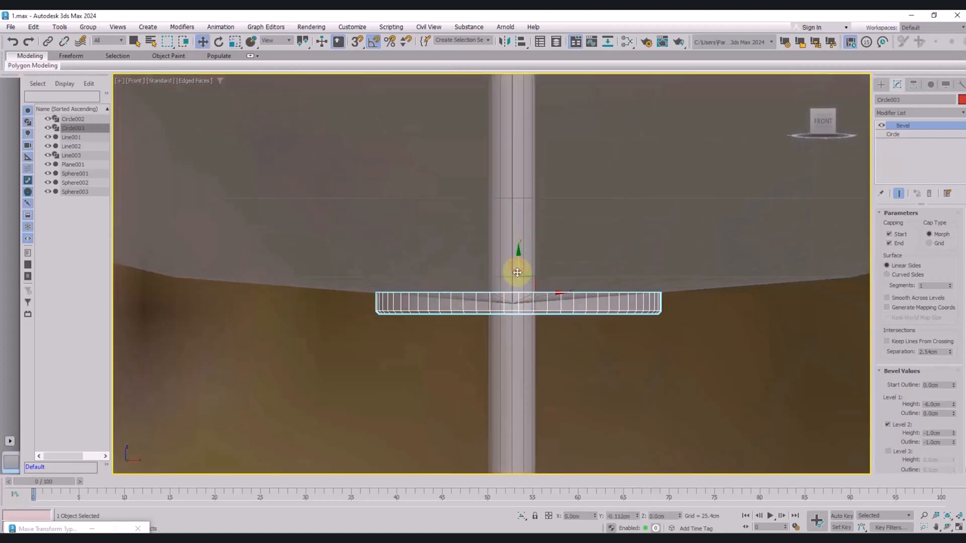
scroll(518, 267, down, 6)
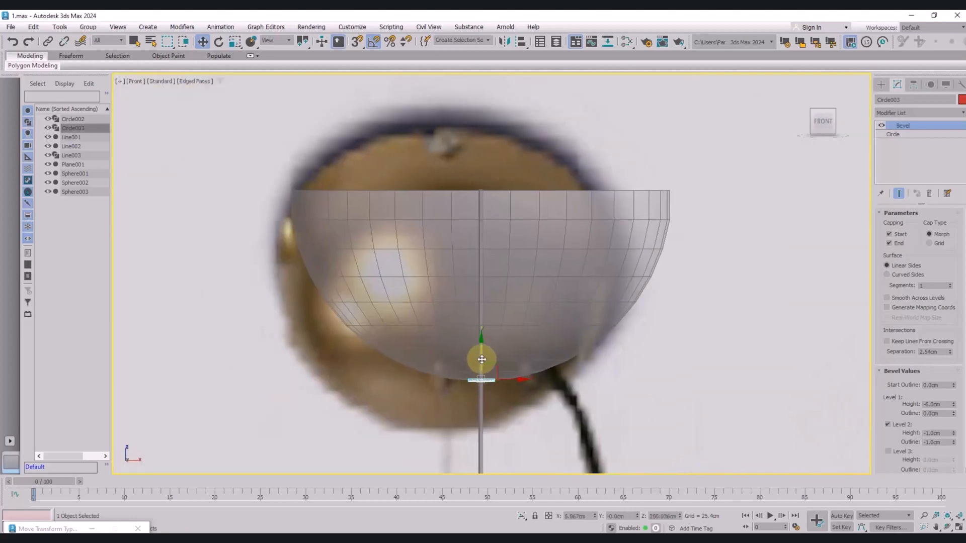
Step: Make one rotated copy of the small cap, turned 90 degrees so it stands upright
key(r)
key(e)
shift+drag(451, 370, 447, 417)
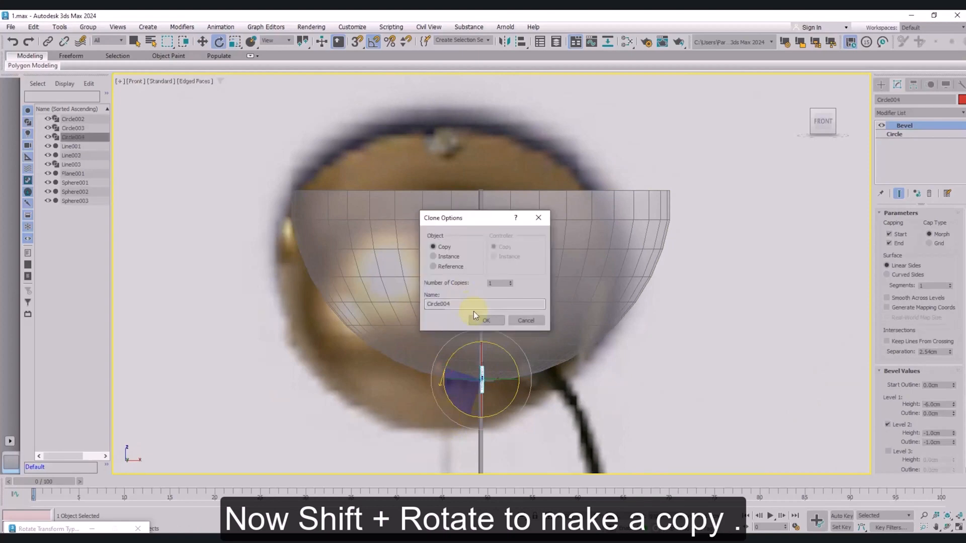
click(477, 316)
Step: Move the upright cap copy out to the side of the upper cup, just below its rim
key(w)
mouse_move(511, 356)
mouse_down()
mouse_move(639, 201)
mouse_move(670, 203)
mouse_up()
scroll(683, 200, up, 10)
middle_drag(683, 200, 691, 251)
mouse_move(595, 284)
mouse_down()
mouse_move(549, 255)
mouse_move(577, 281)
mouse_up()
Step: In the top view, shift the upright cap about 0.12 cm inward against the upper cup's outer wall
key(t)
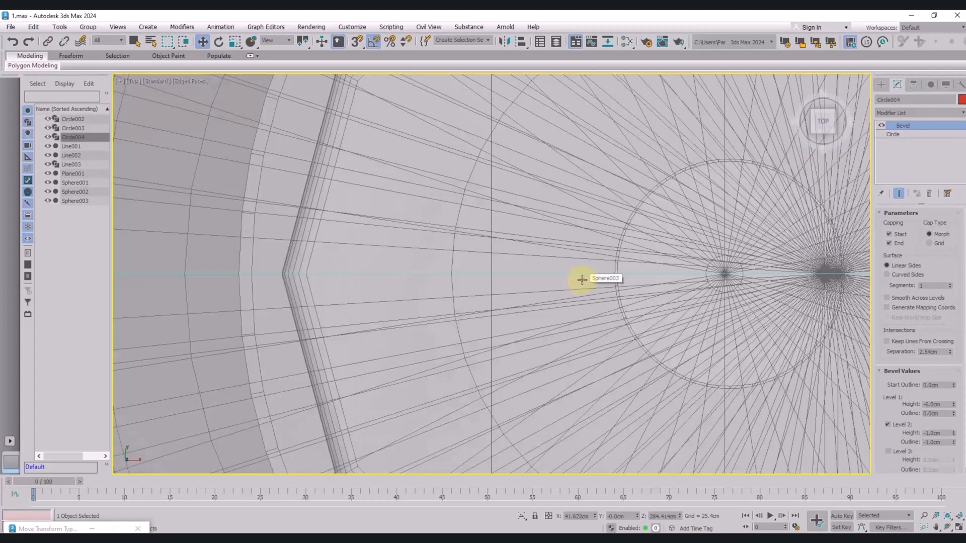
scroll(582, 279, down, 5)
scroll(574, 279, up, 5)
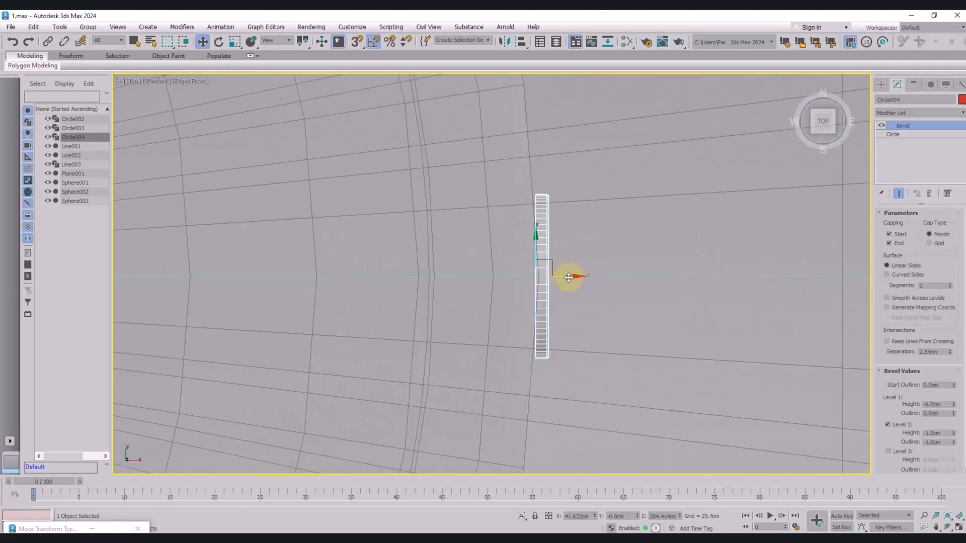
drag(569, 277, 565, 278)
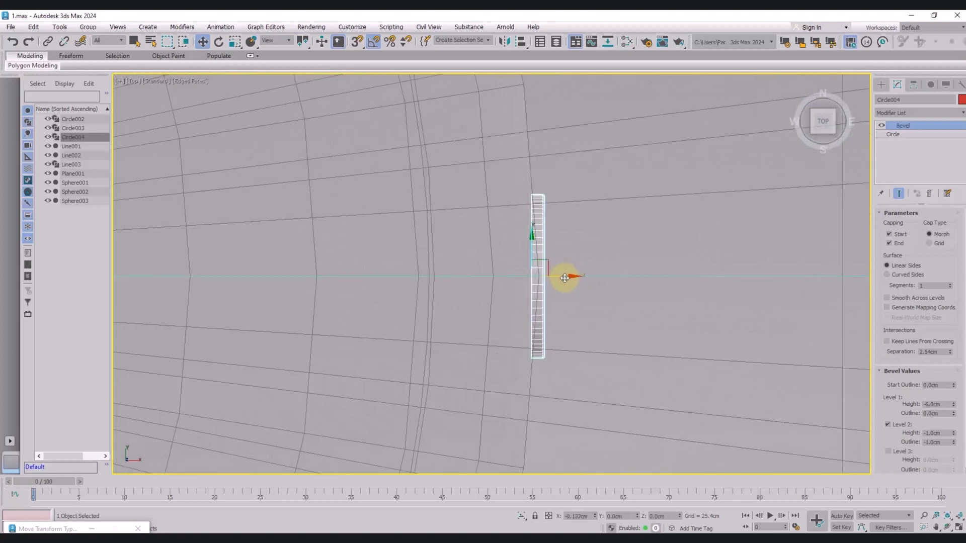
Step: Hide the reference plane, shade, diffuser, pleated lining and top fitting, keeping the upper cup, wire and small caps shown
scroll(564, 278, down, 10)
middle_drag(571, 277, 599, 266)
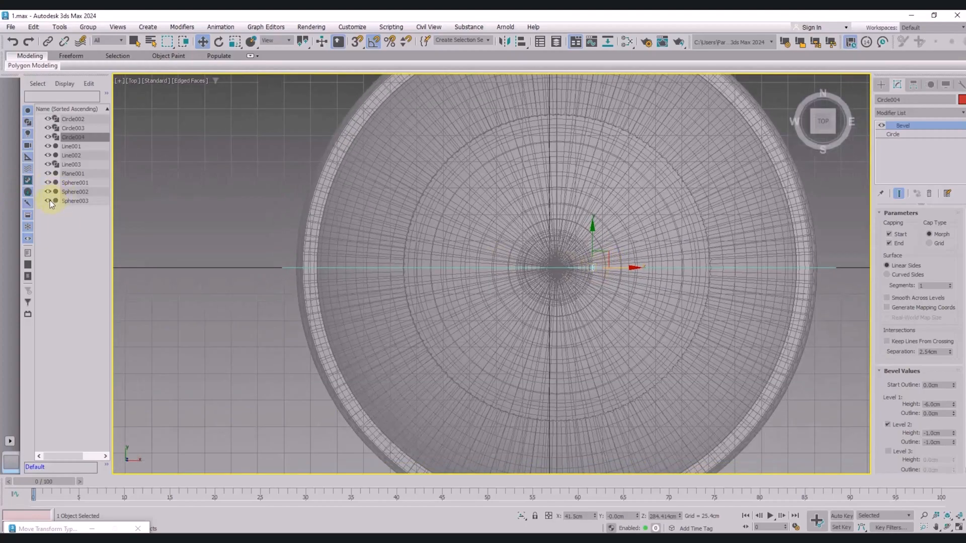
click(49, 201)
drag(49, 195, 47, 175)
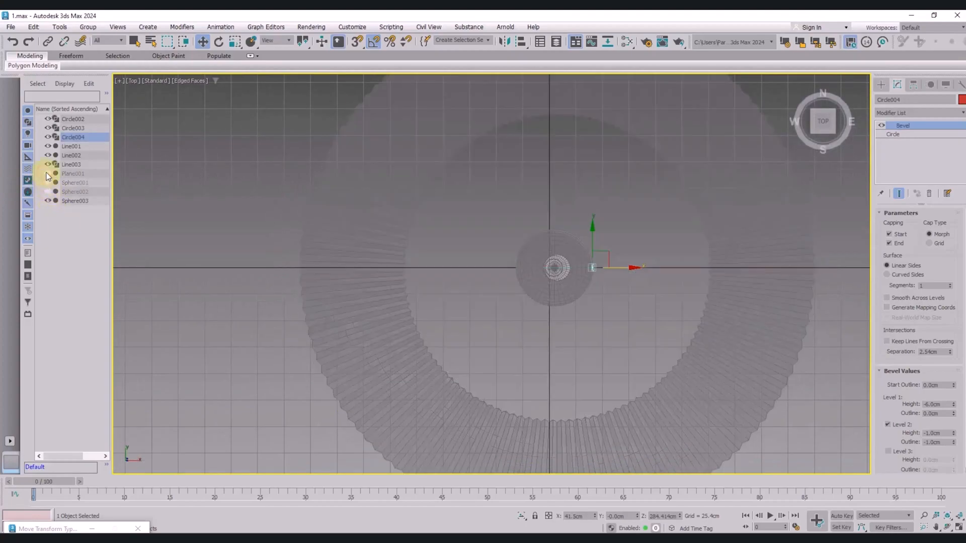
key(f)
key(z)
scroll(319, 243, down, 10)
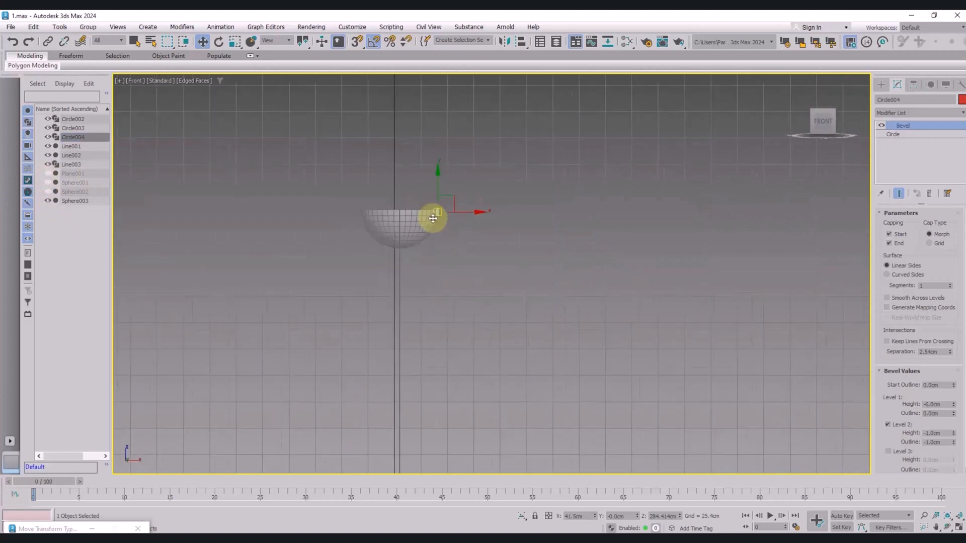
middle_drag(449, 209, 494, 208)
scroll(495, 208, up, 4)
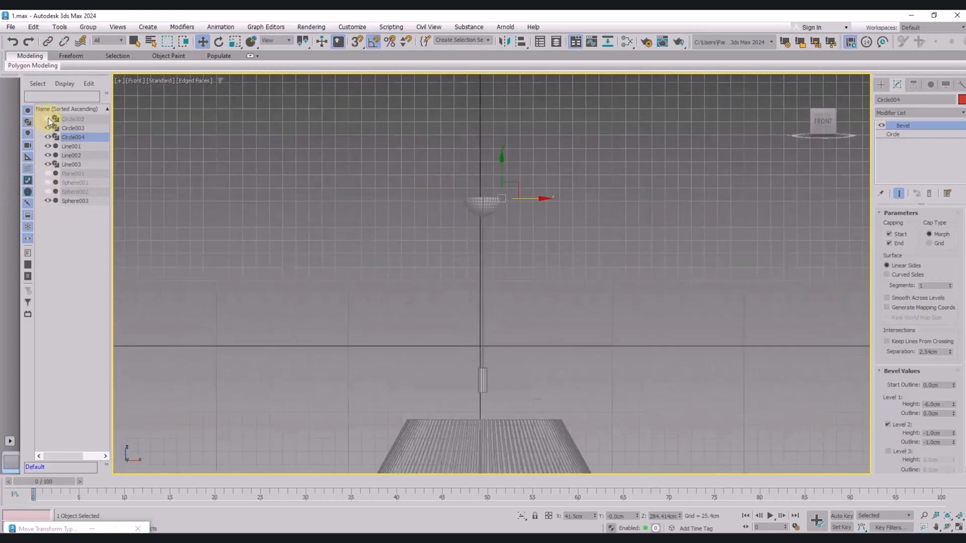
click(48, 146)
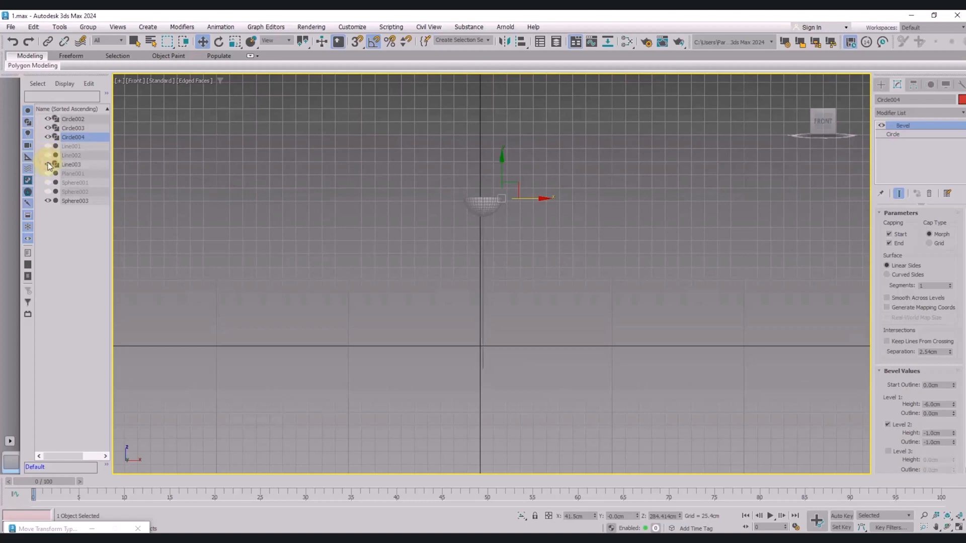
Step: Hide the separate disc well below the upper cup so it no longer shows behind the cup in the top view
scroll(494, 202, up, 5)
scroll(484, 264, up, 5)
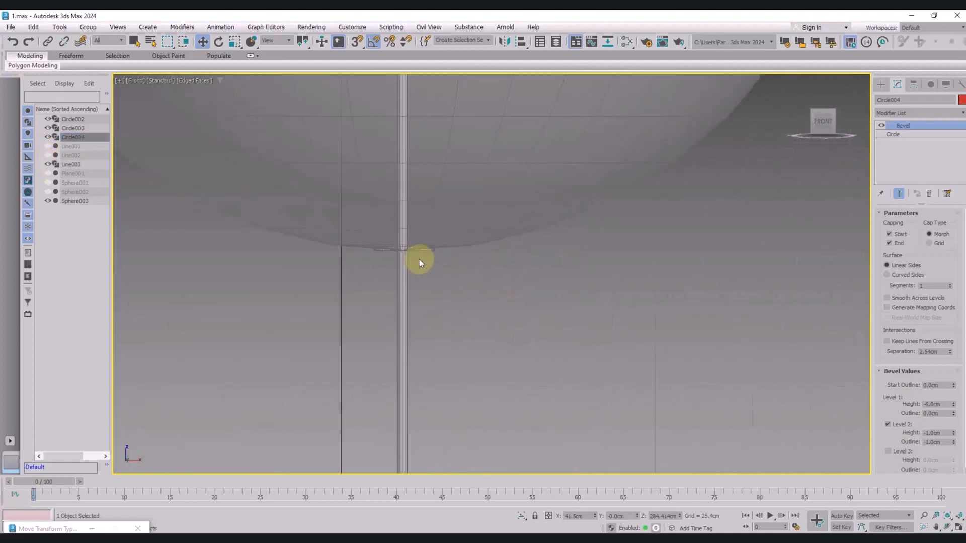
scroll(553, 211, down, 5)
scroll(532, 228, up, 3)
key(t)
scroll(554, 275, up, 5)
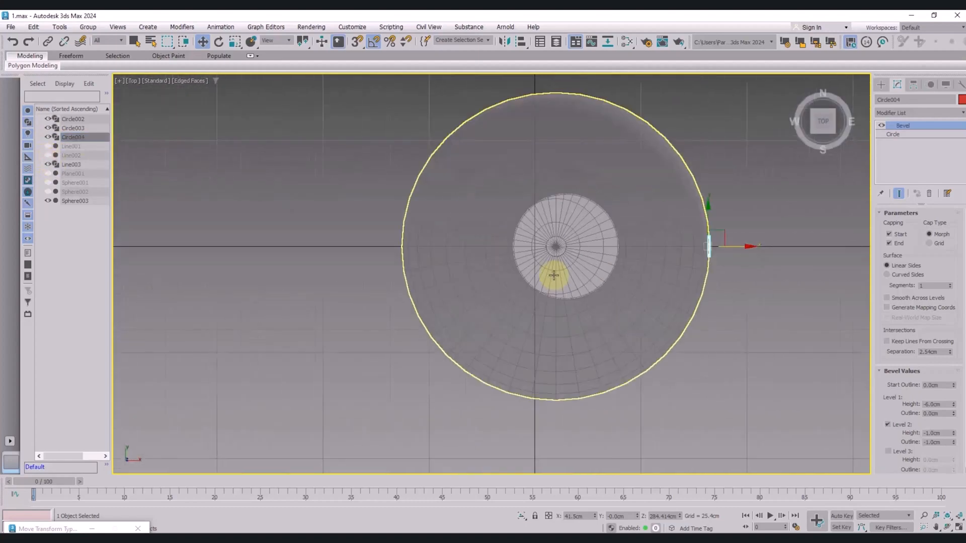
middle_drag(554, 275, 525, 286)
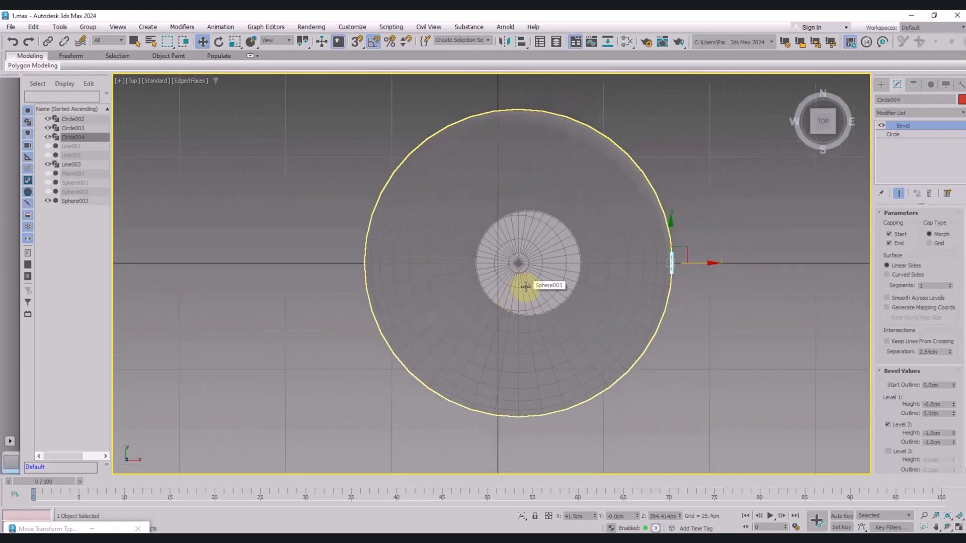
scroll(524, 281, up, 8)
key(f)
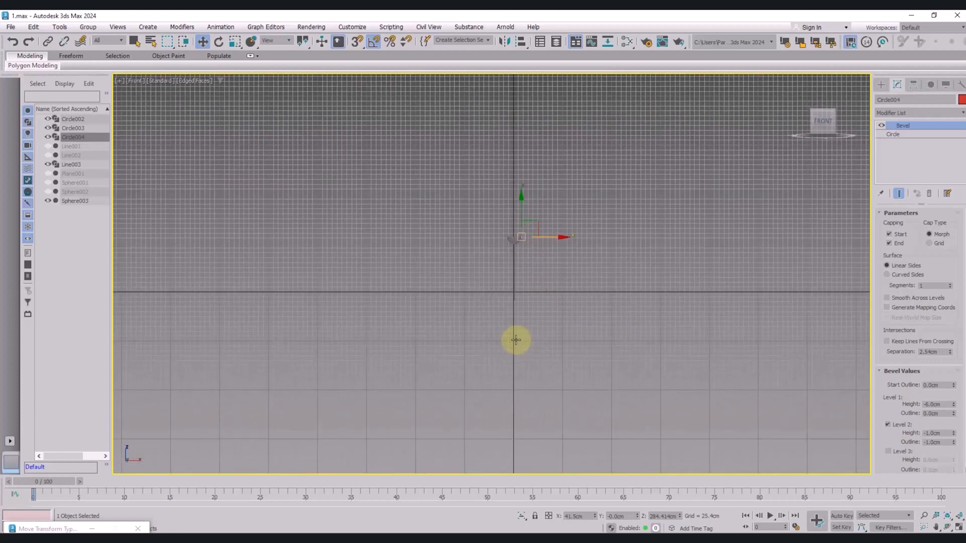
click(523, 339)
click(523, 339)
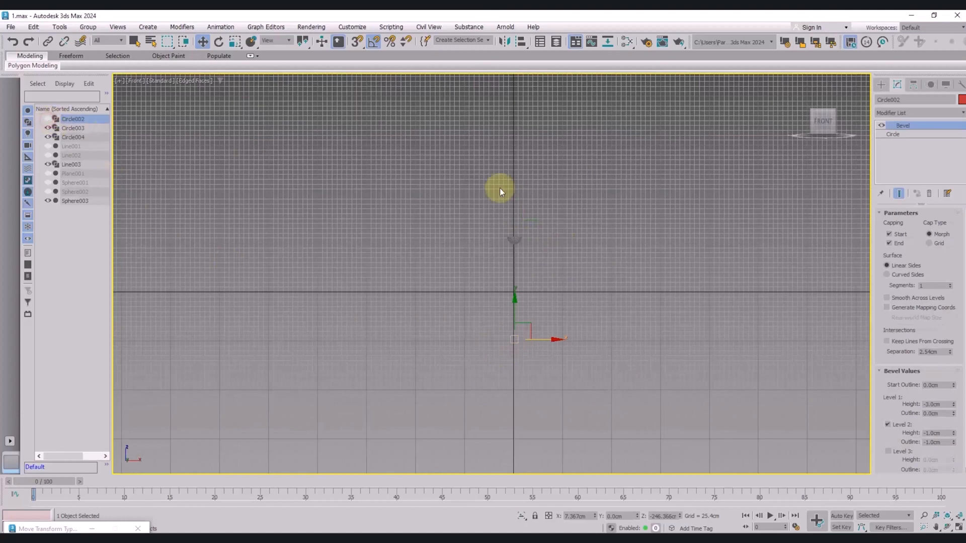
scroll(513, 240, up, 6)
key(t)
scroll(513, 265, up, 2)
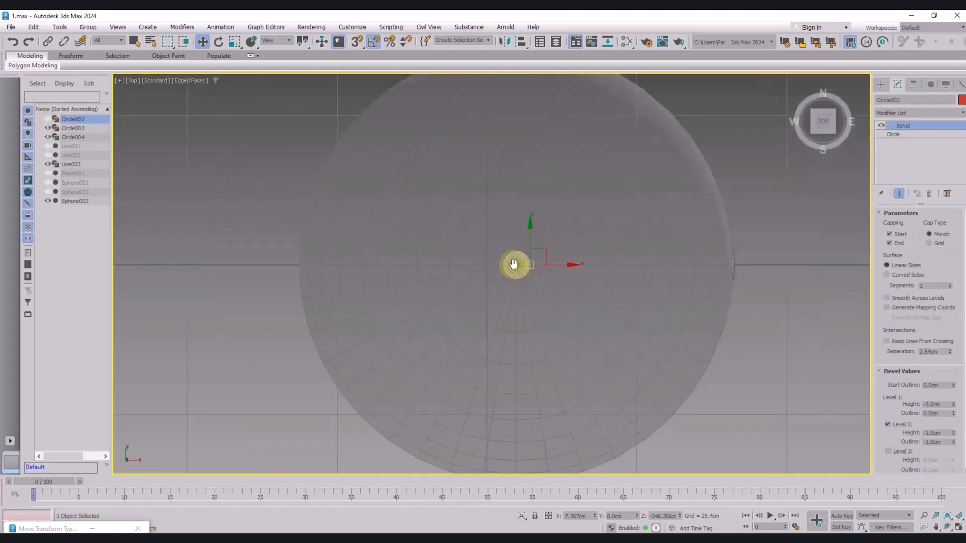
scroll(513, 264, down, 2)
Step: In the top view, move only the upright cap's pivot point to the exact centre of the upper cup
click(646, 273)
click(912, 85)
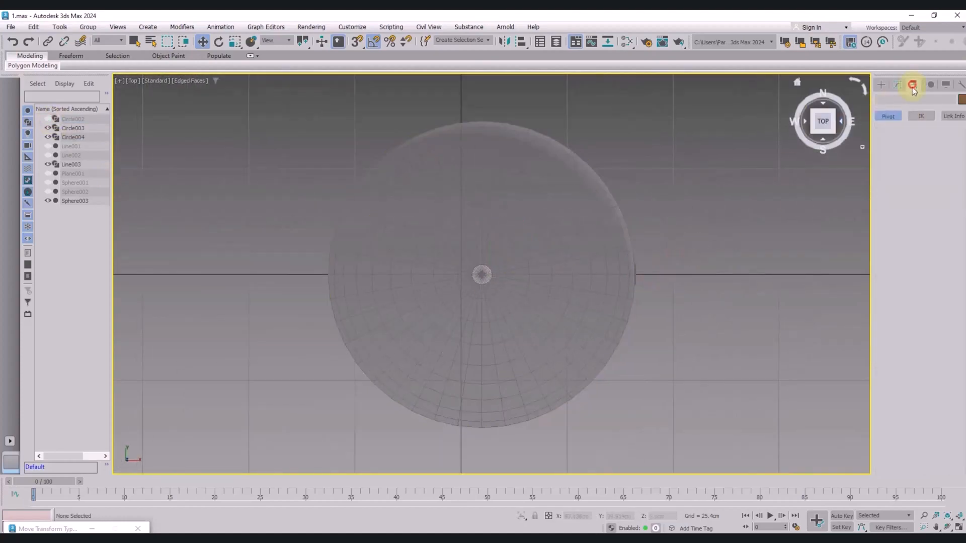
click(634, 274)
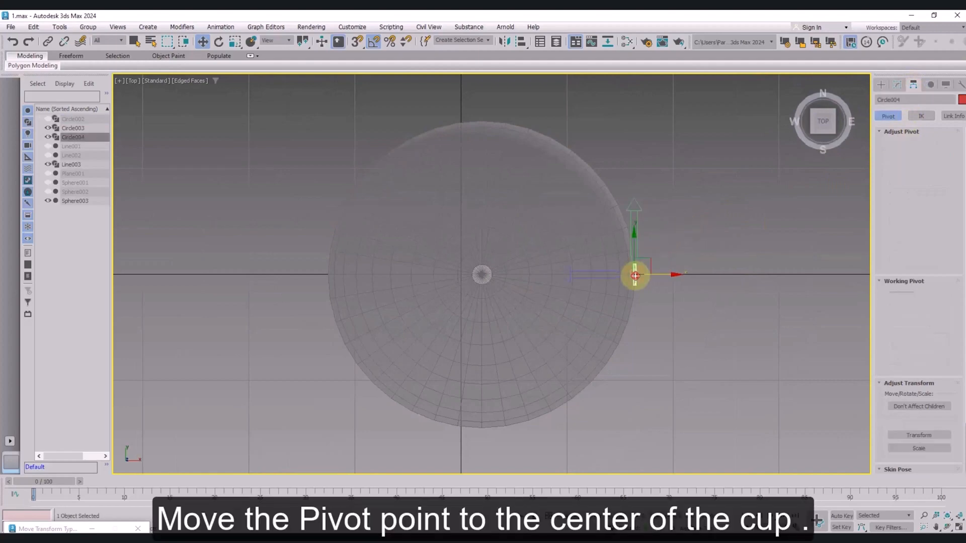
drag(659, 275, 536, 276)
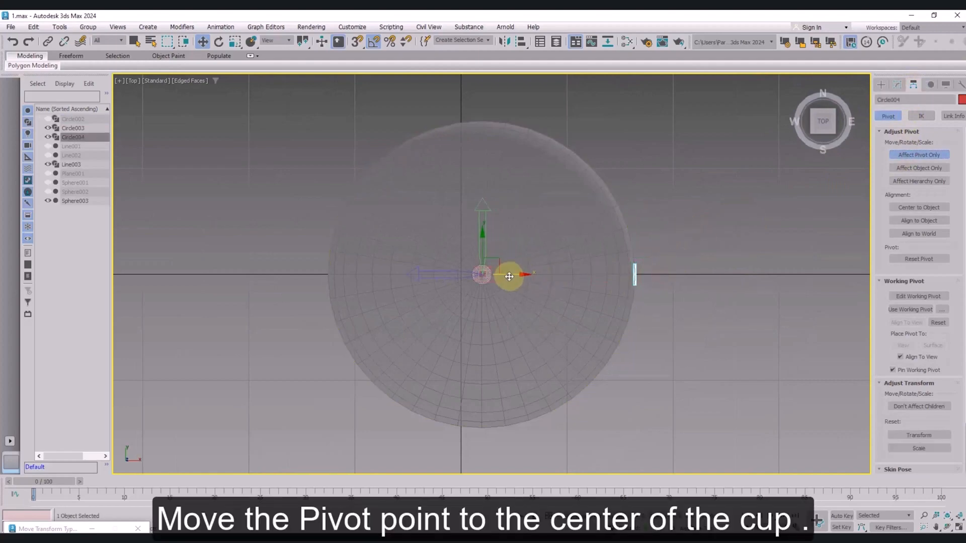
key(z)
scroll(508, 276, down, 8)
middle_drag(508, 276, 926, 292)
scroll(498, 297, up, 14)
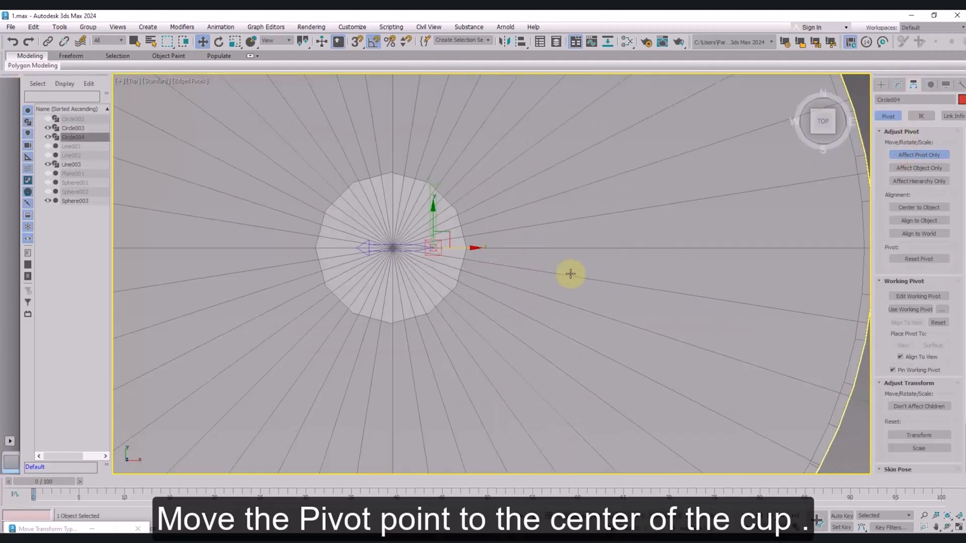
drag(471, 248, 463, 248)
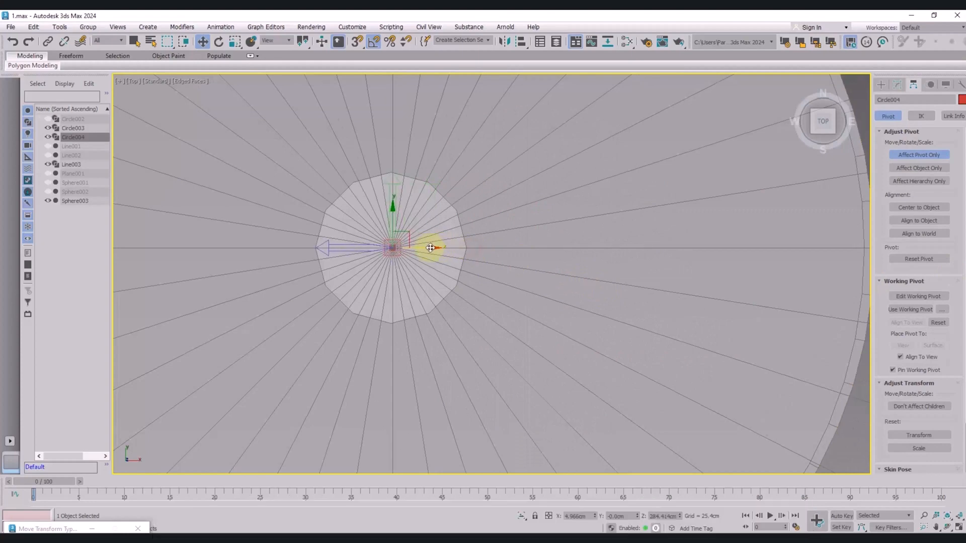
scroll(471, 246, down, 5)
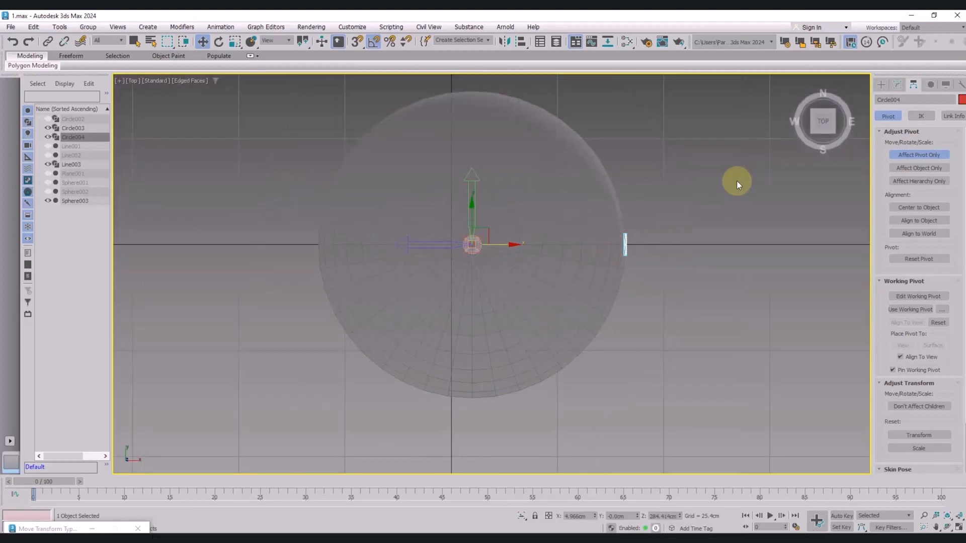
click(905, 154)
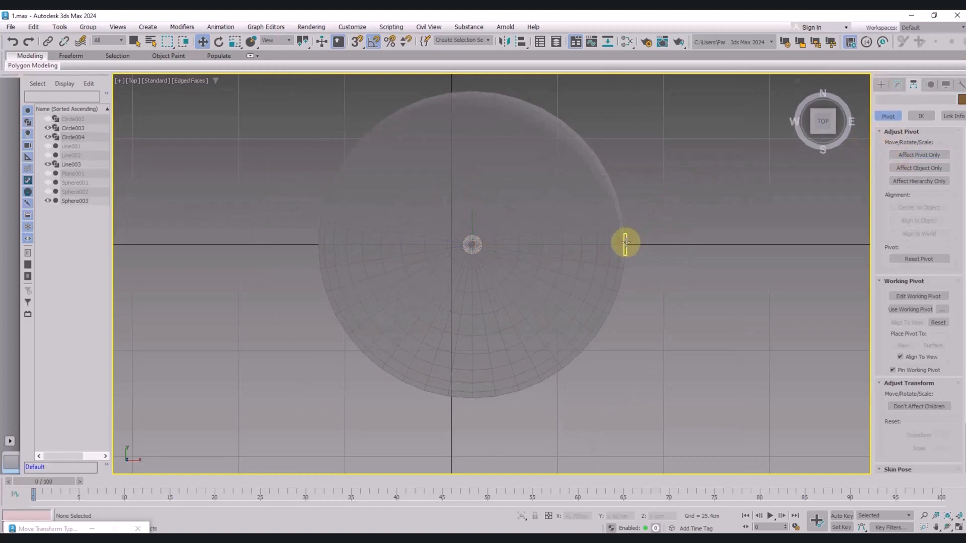
Step: Rotate-clone the upright cap by 90 degrees around the cup's centre as 3 instances
key(e)
shift+drag(503, 264, 488, 307)
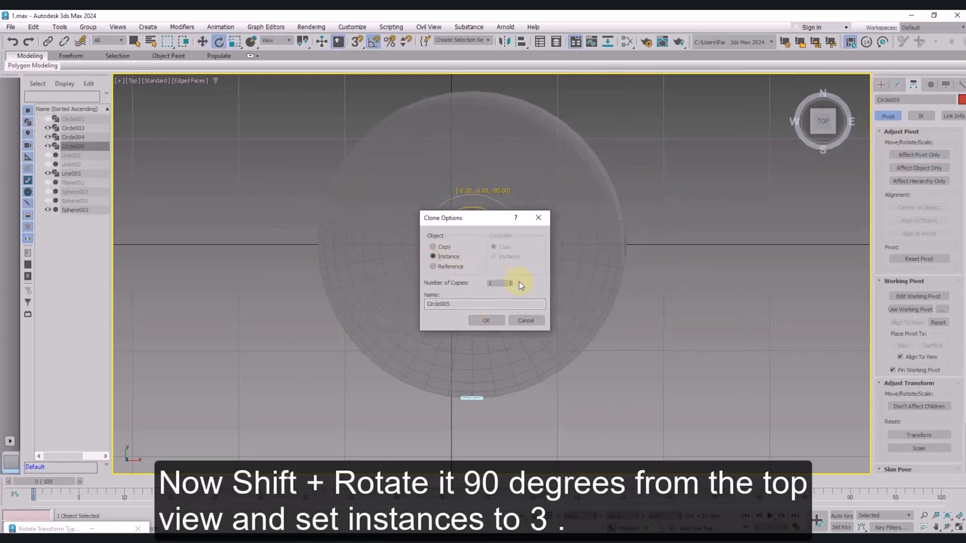
click(487, 321)
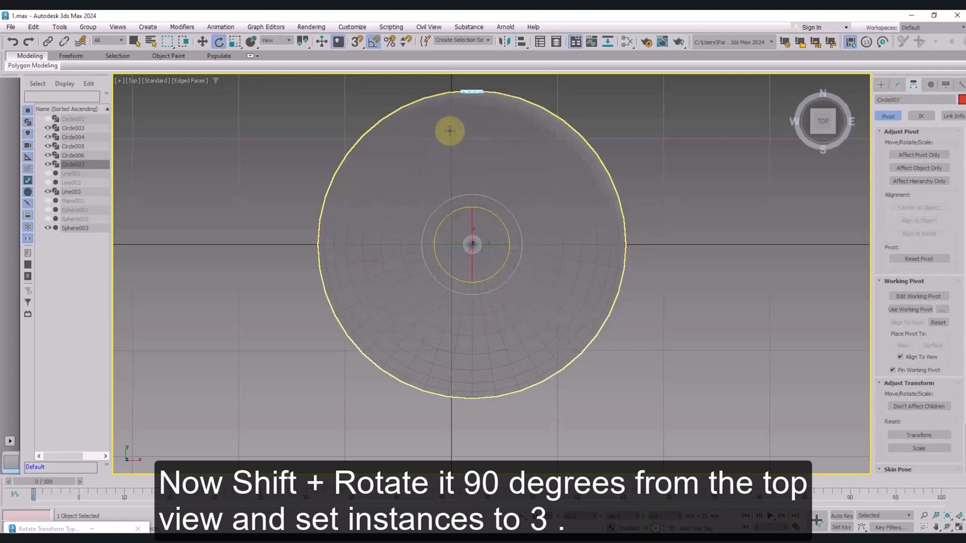
Step: Check the placement of the cap instances against the cup's wall in the top view
middle_drag(480, 86, 483, 141)
scroll(483, 141, up, 4)
scroll(437, 181, down, 3)
scroll(403, 297, up, 1)
middle_drag(216, 411, 441, 274)
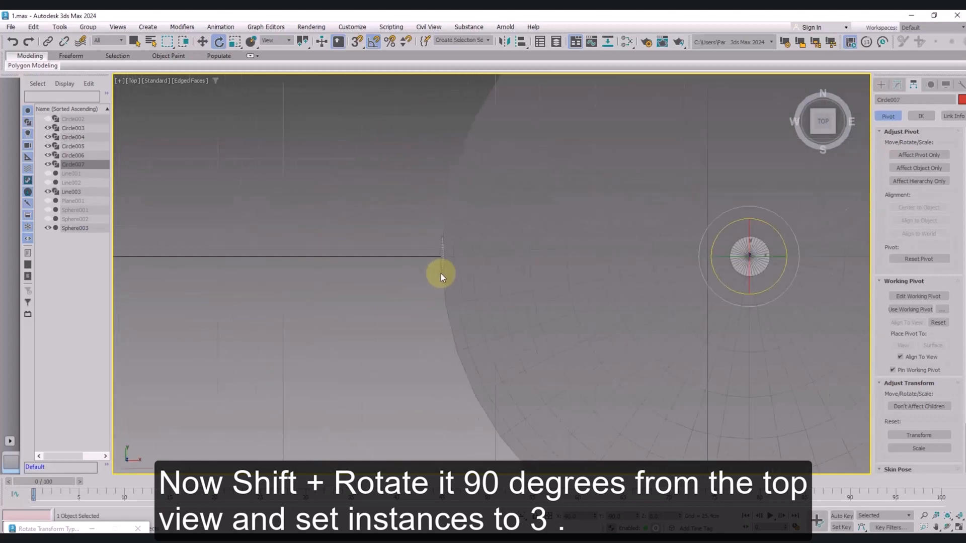
scroll(440, 274, down, 5)
scroll(474, 274, up, 2)
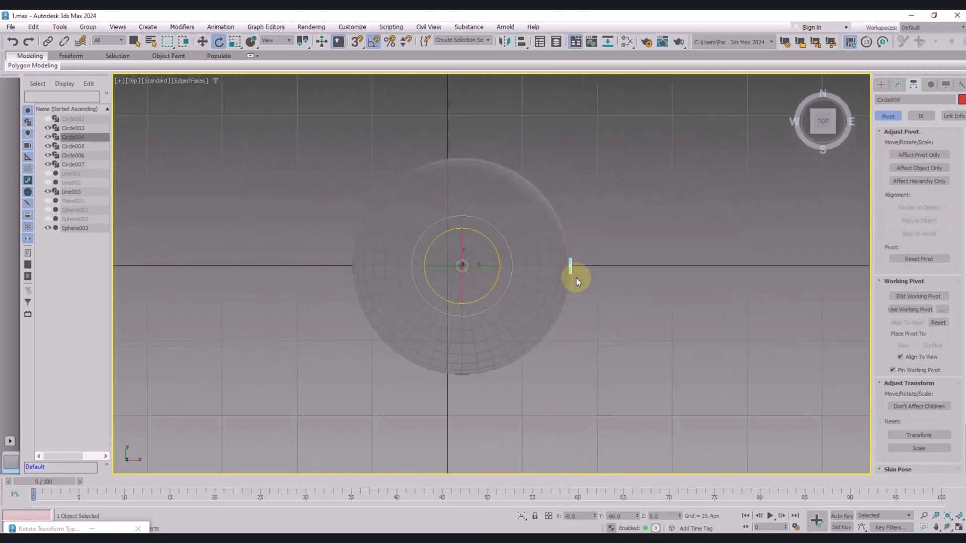
Step: Convert the original upright cap on the cup's wall to an Editable Poly, working in the perspective view
key(p)
scroll(574, 274, down, 6)
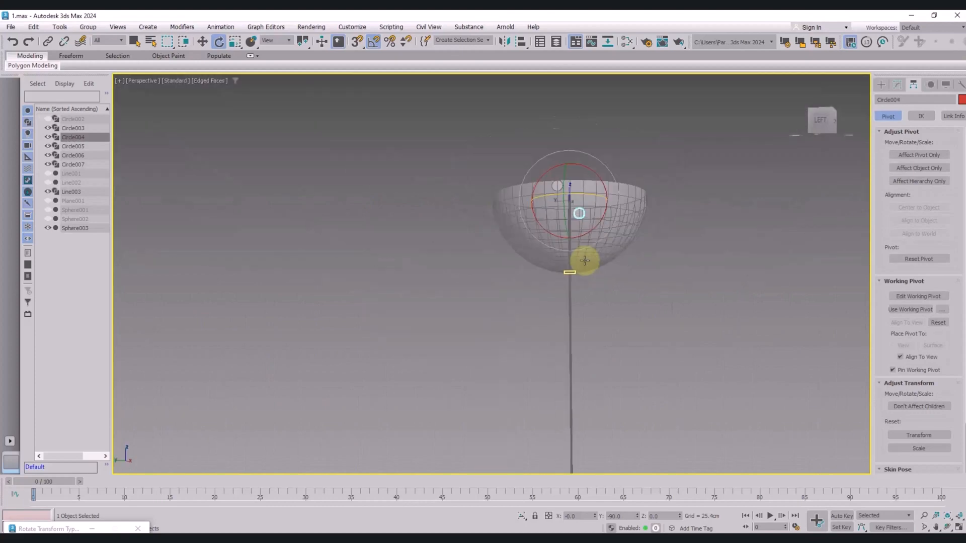
middle_drag(584, 261, 489, 278)
scroll(590, 254, up, 8)
alt+middle_drag(611, 248, 619, 222)
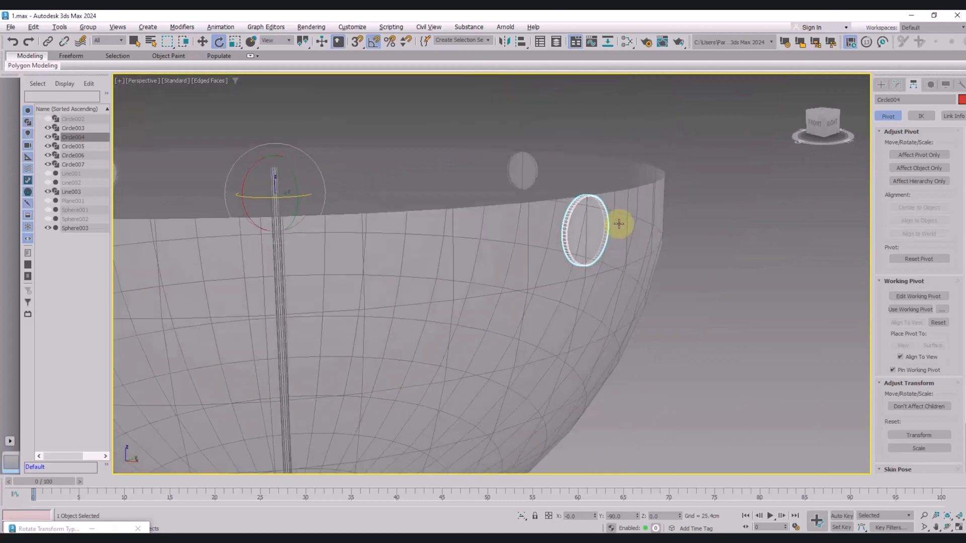
scroll(587, 222, up, 5)
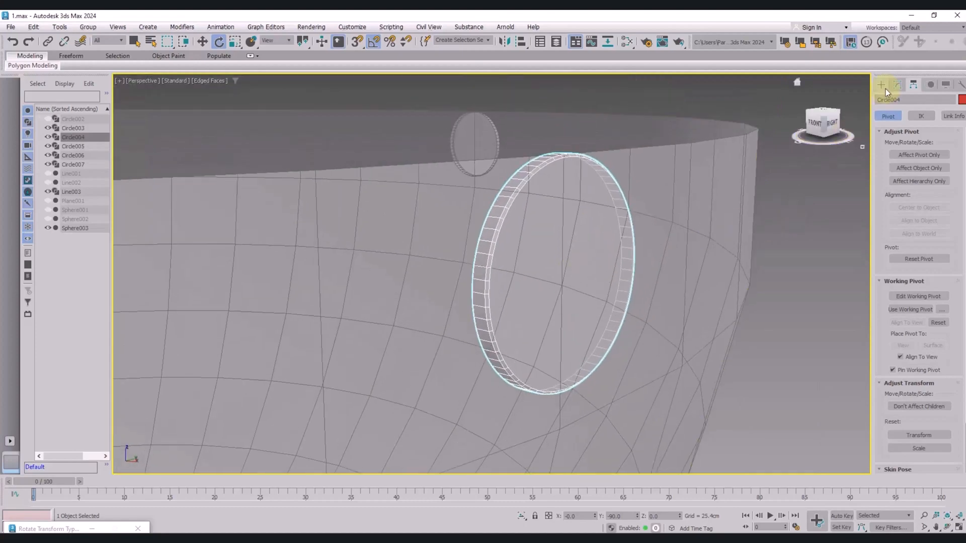
click(883, 86)
right_click(547, 163)
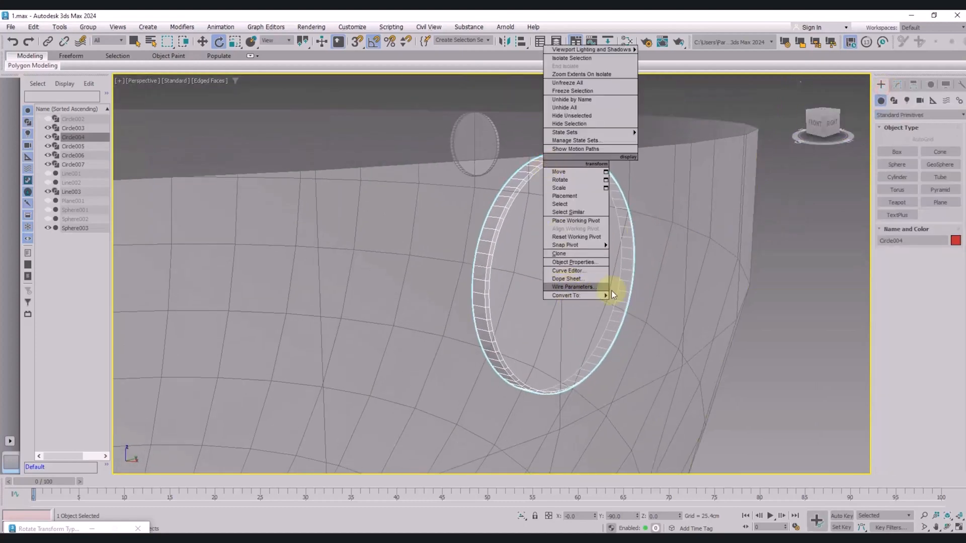
click(628, 303)
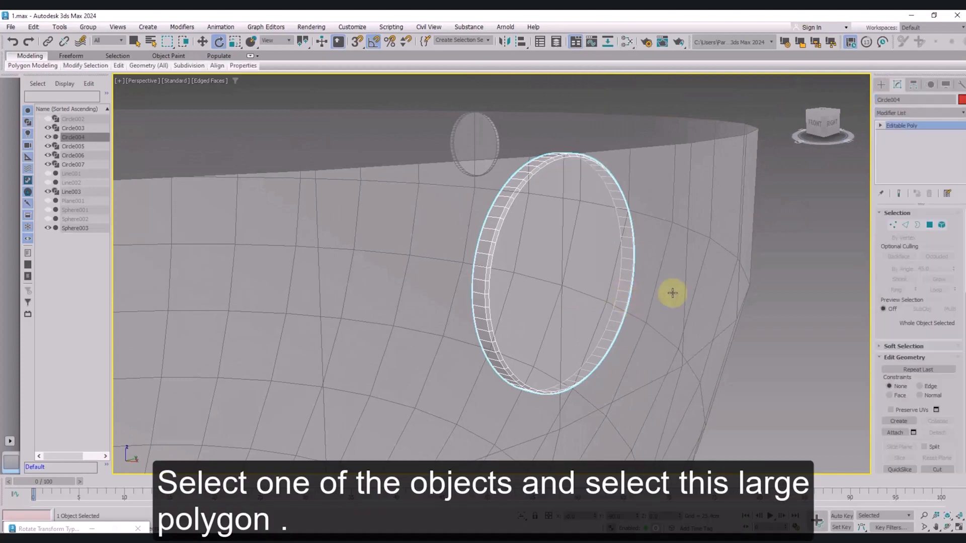
Step: Select the cap's large outer polygon and inset it to a small circle in the middle of the face
click(929, 225)
click(588, 226)
alt+middle_drag(589, 225, 482, 293)
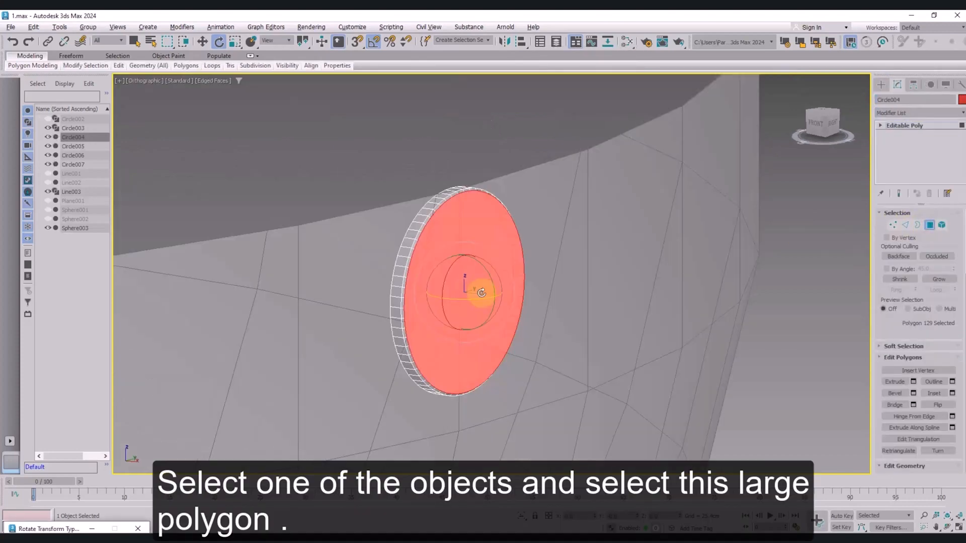
right_click(482, 293)
click(428, 344)
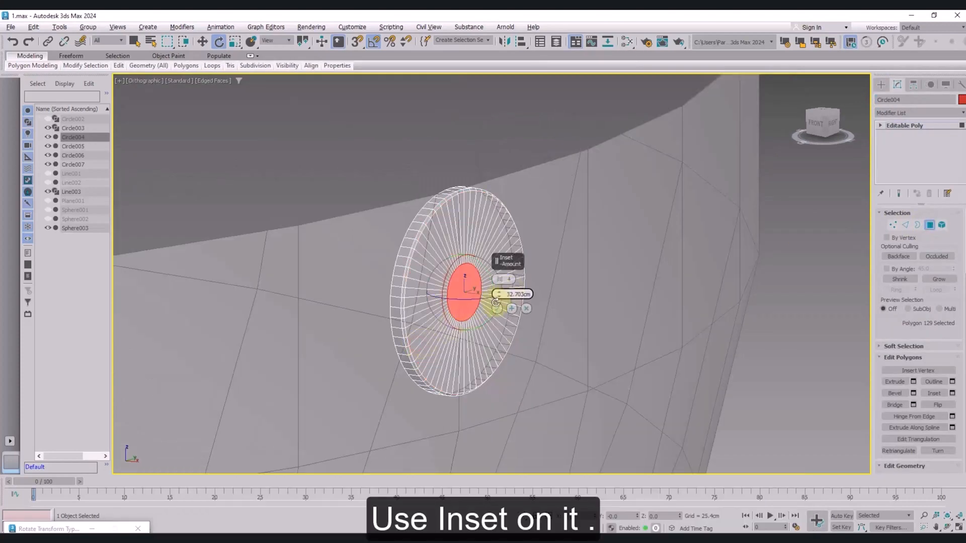
drag(499, 297, 502, 308)
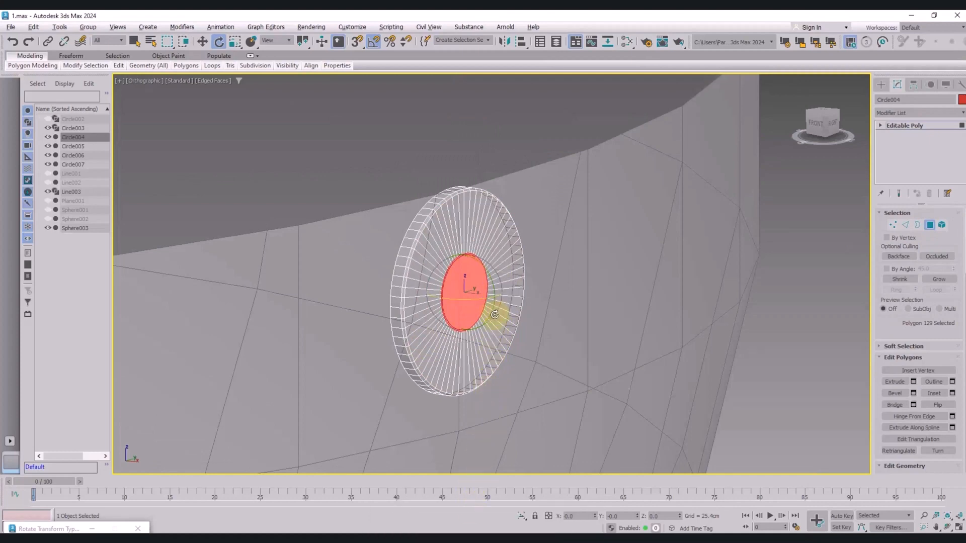
Step: Extrude the cap's inset centre polygon inward by about 2.4 cm and leave polygon editing
right_click(484, 280)
click(419, 306)
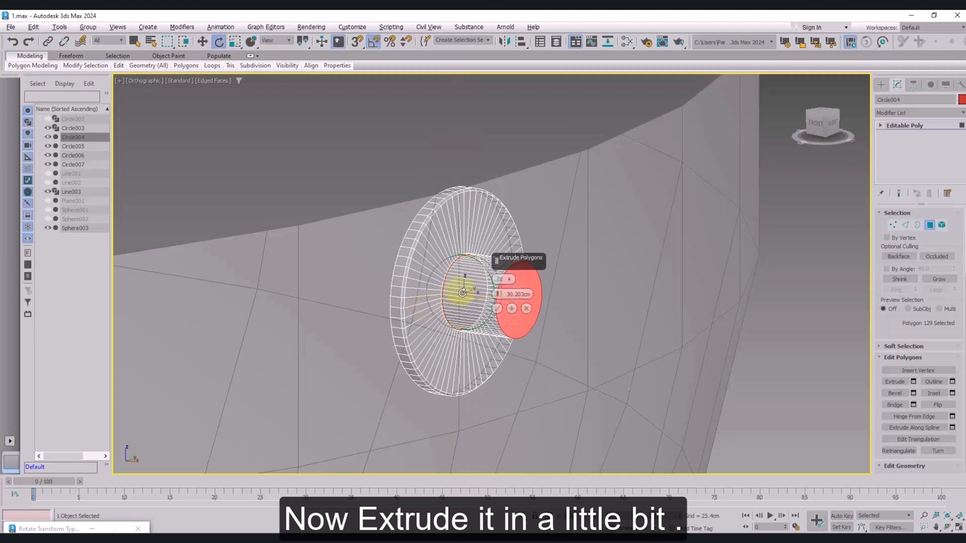
drag(500, 297, 426, 241)
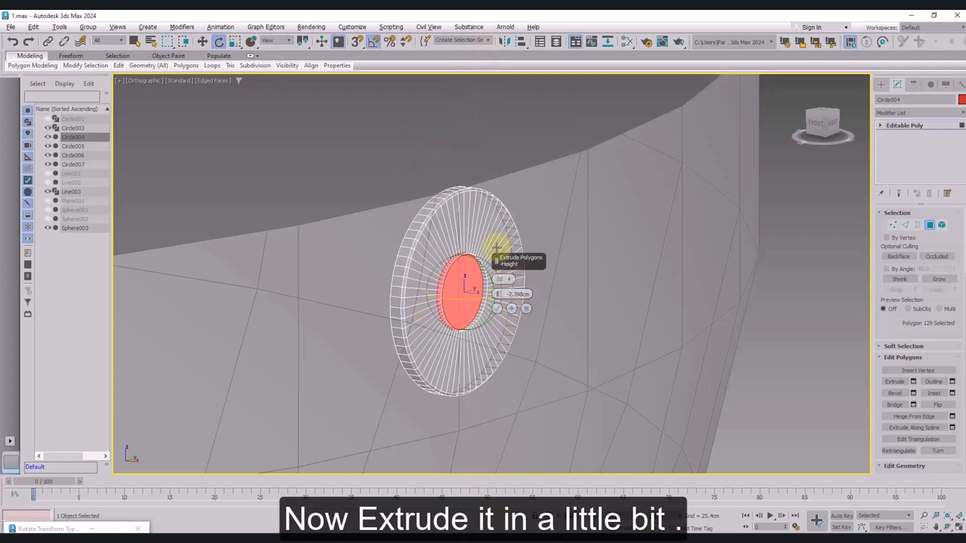
click(497, 308)
click(930, 225)
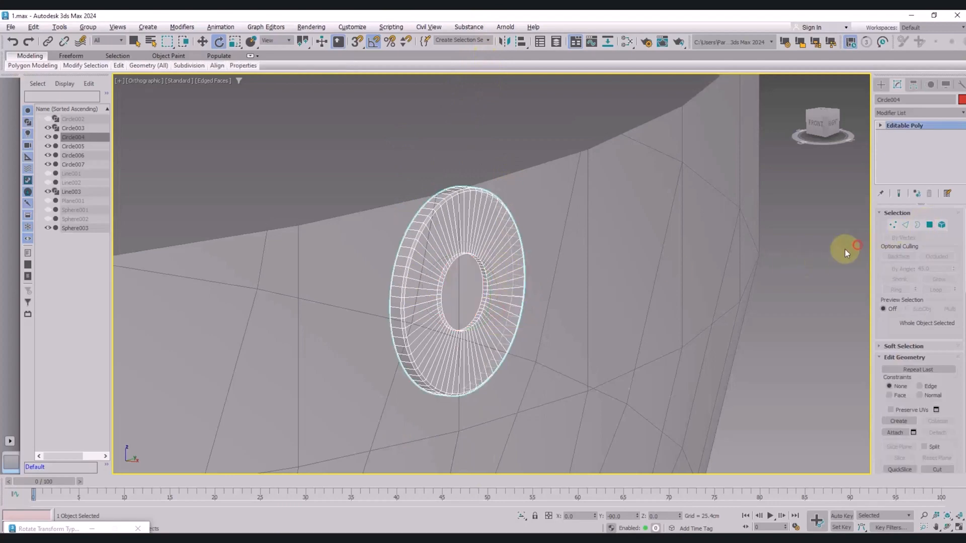
Step: Turn off see-through display for the recessed cap and deselect it
click(835, 250)
click(479, 261)
key(alt+x)
click(786, 252)
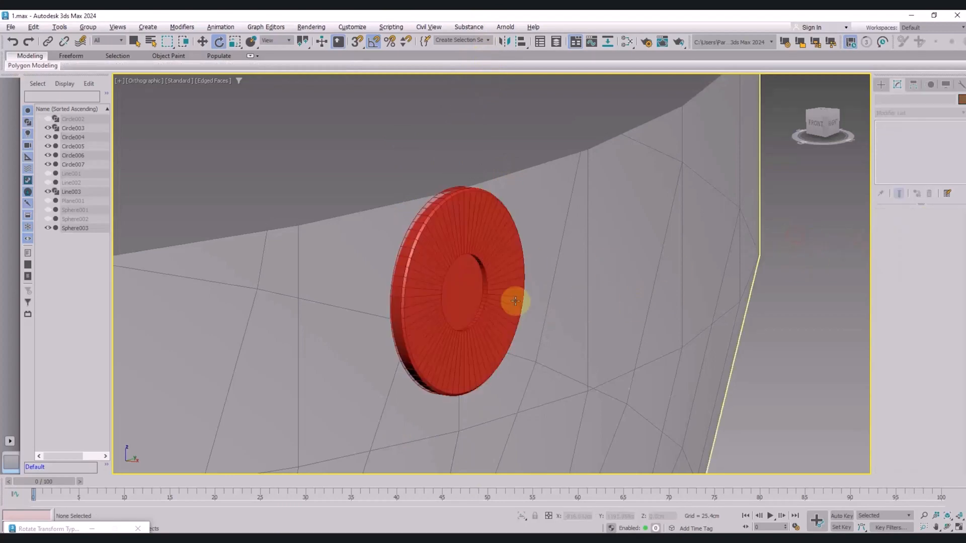
Step: Examine the whole upper cup with its wire and side caps from several angles
scroll(513, 297, down, 6)
alt+middle_drag(553, 236, 542, 235)
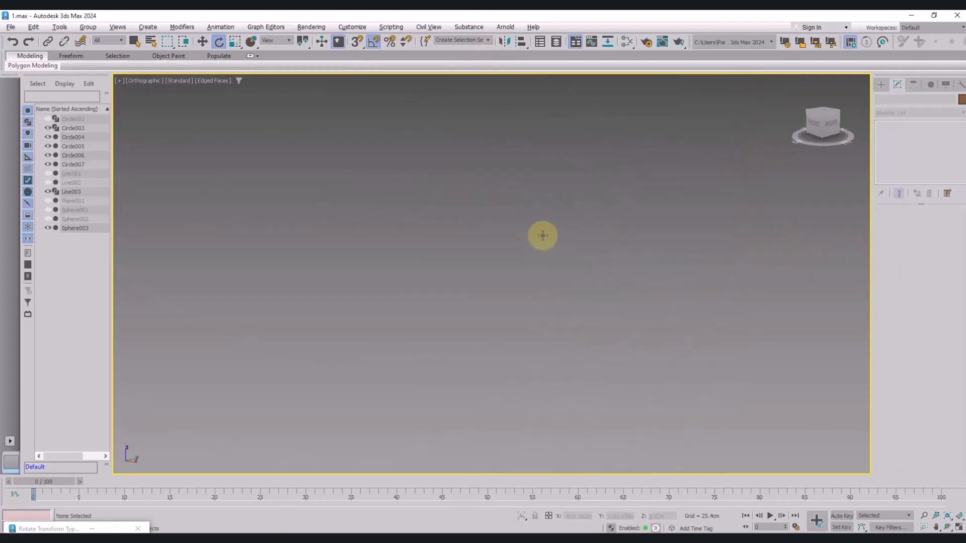
scroll(542, 236, down, 8)
middle_drag(546, 103, 496, 126)
scroll(496, 130, up, 10)
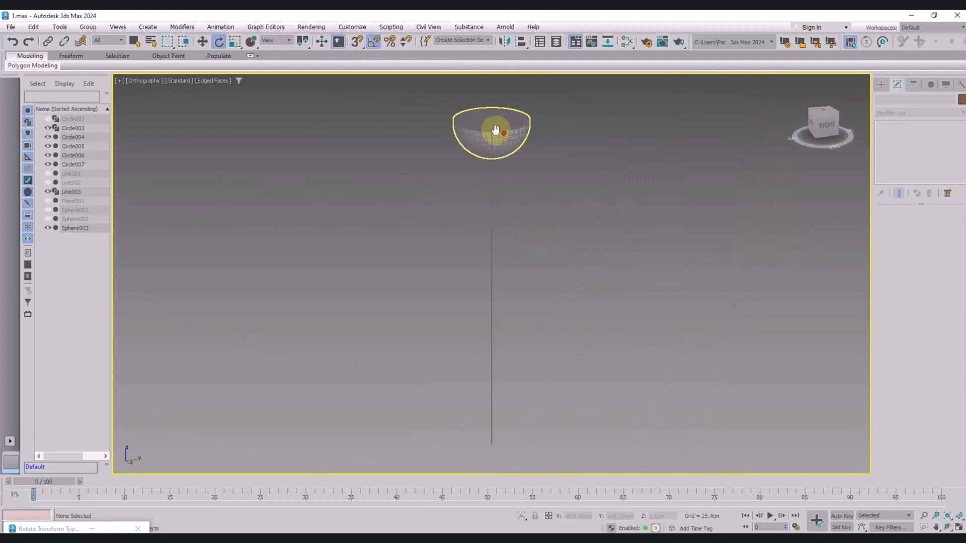
click(499, 188)
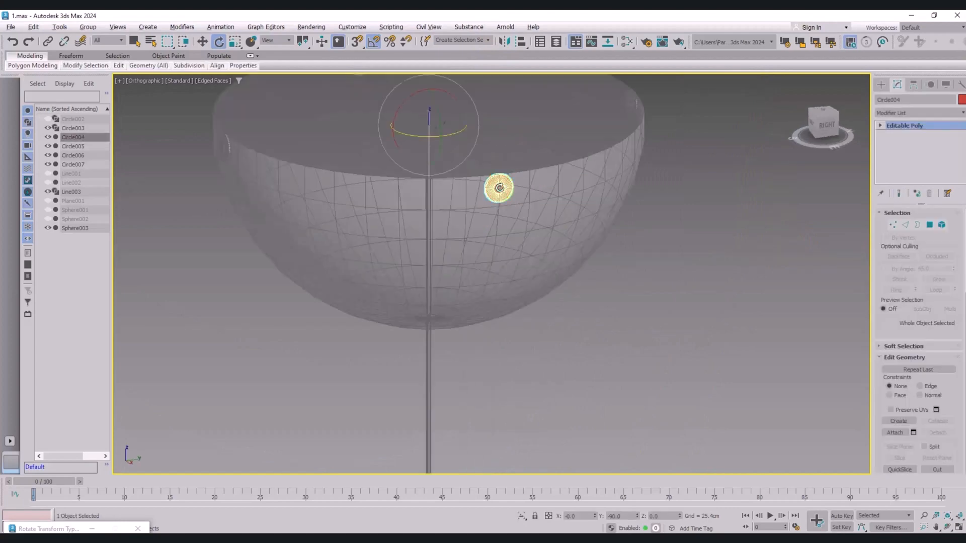
click(659, 238)
scroll(498, 196, down, 10)
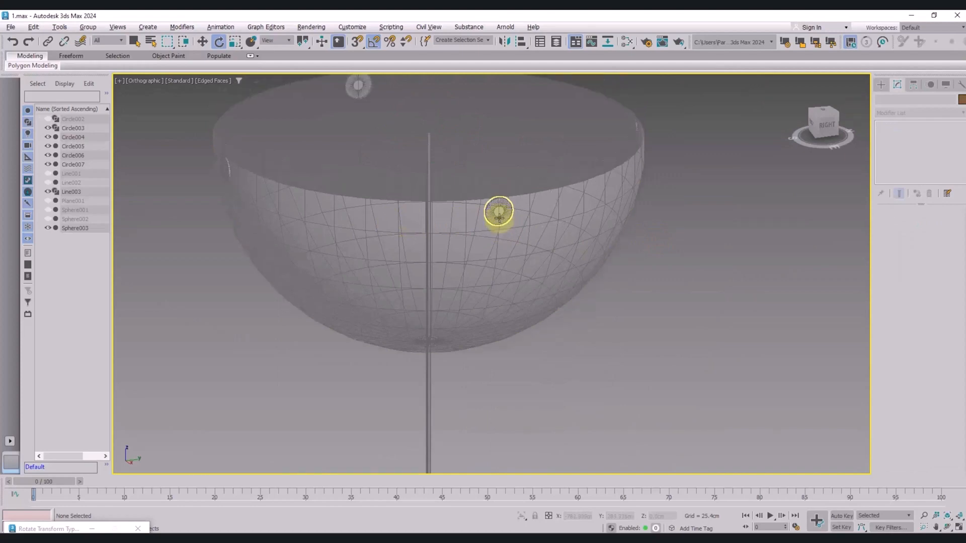
Step: In the front view, unhide the reference plane, shade, diffuser, pleated lining, top fitting and separate disc
key(f)
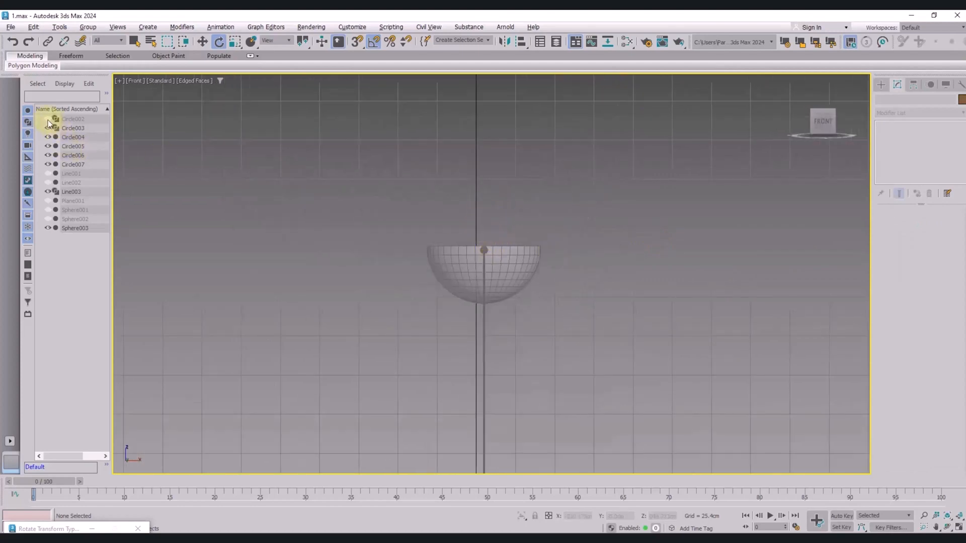
click(47, 201)
click(48, 210)
click(48, 219)
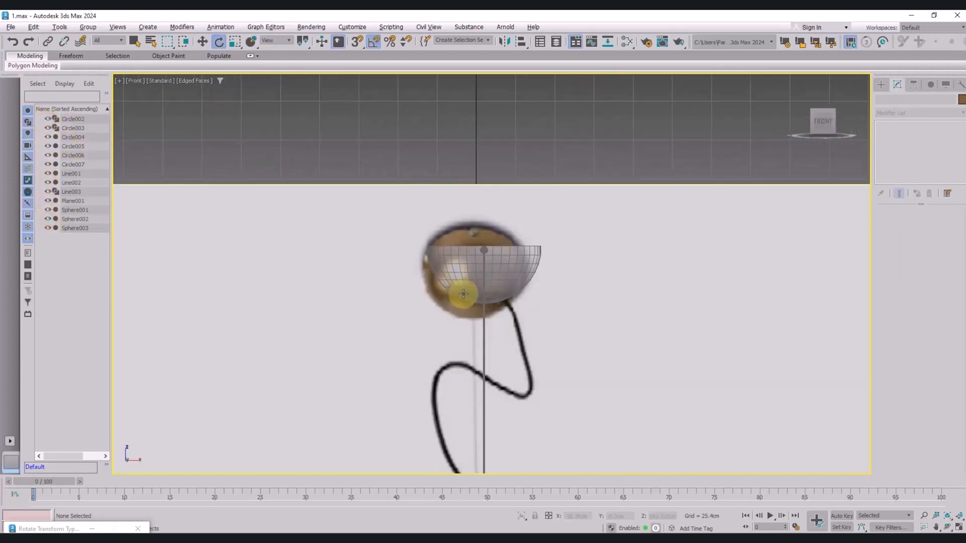
Step: Trace the reference's curly wire with a Line spline, from the top fitting up through its bends to the ceiling cup
scroll(464, 295, down, 5)
scroll(443, 266, up, 1)
middle_drag(442, 266, 480, 350)
middle_drag(514, 243, 517, 265)
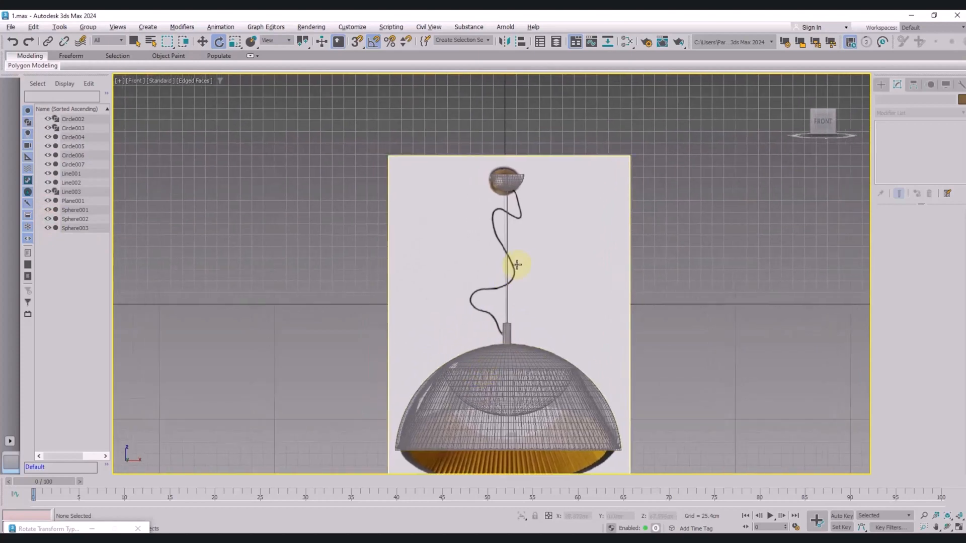
click(881, 84)
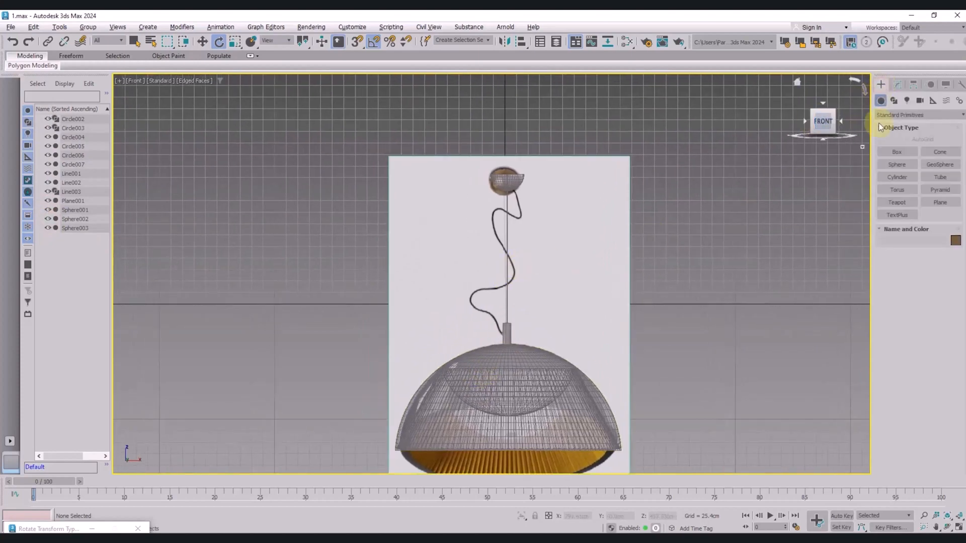
right_click(611, 246)
click(626, 209)
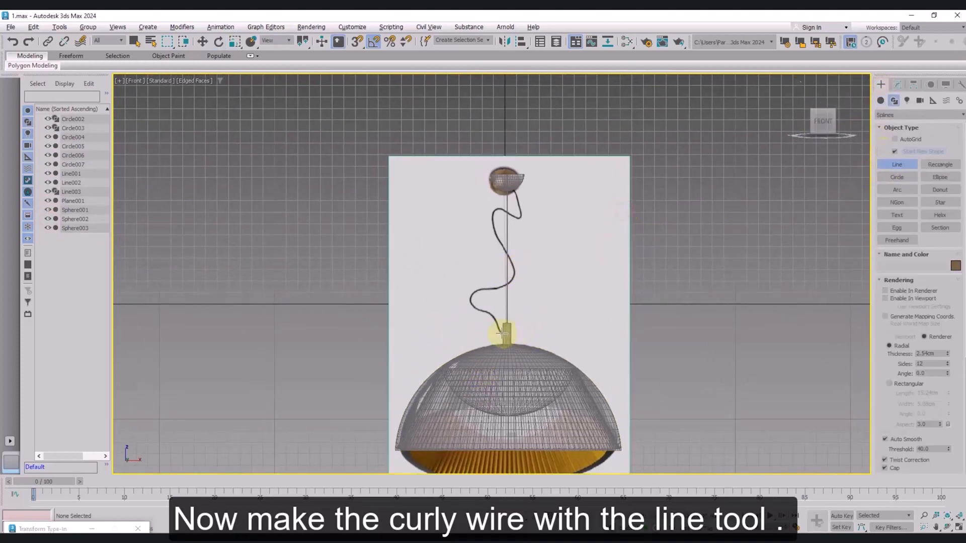
scroll(501, 334, up, 3)
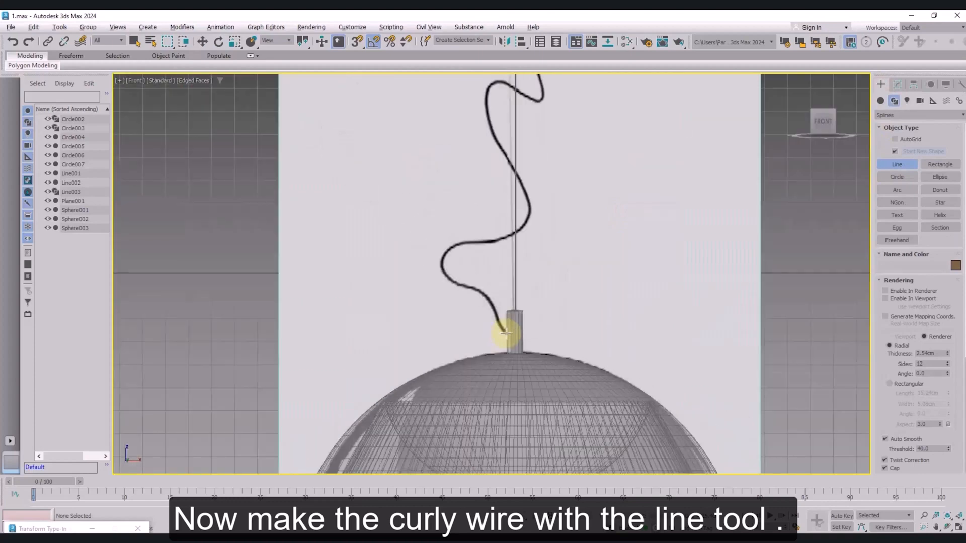
click(505, 333)
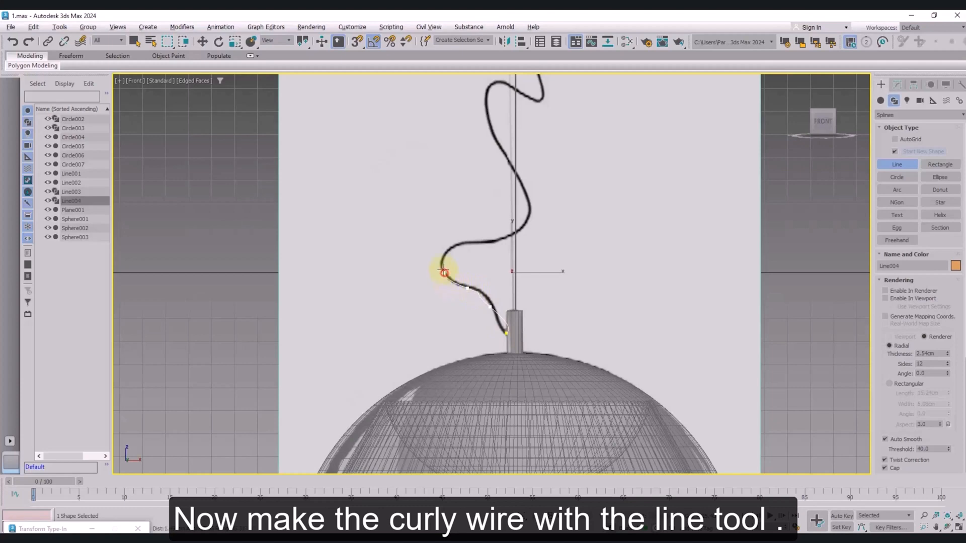
click(447, 251)
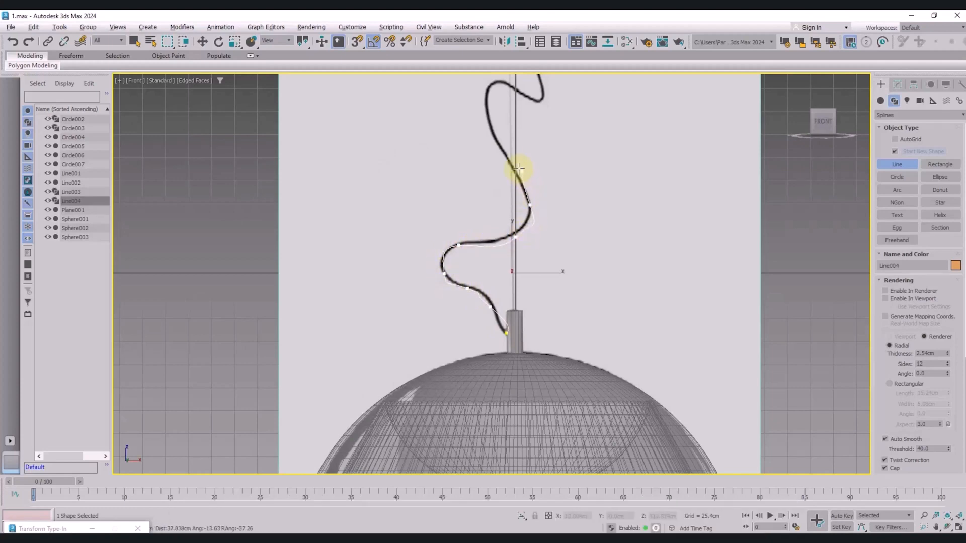
middle_drag(488, 112, 478, 205)
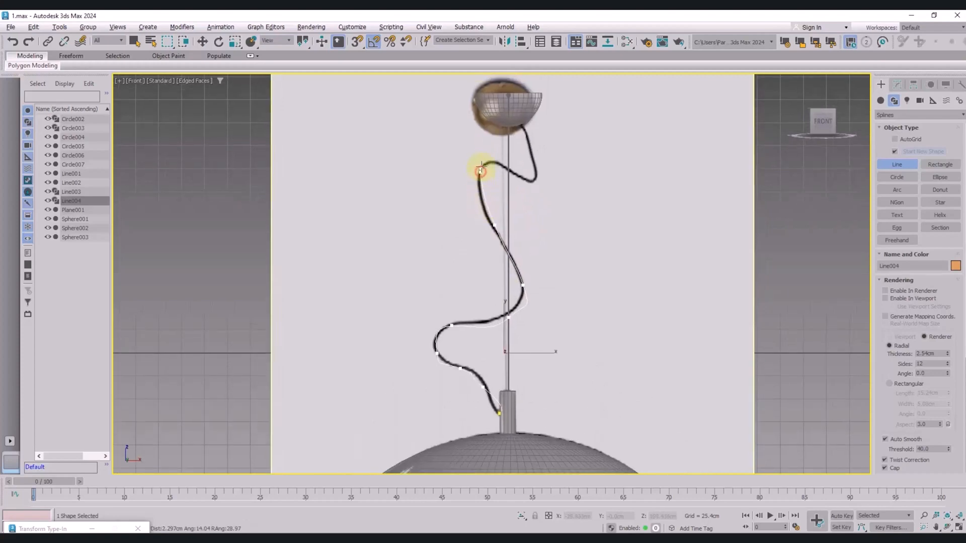
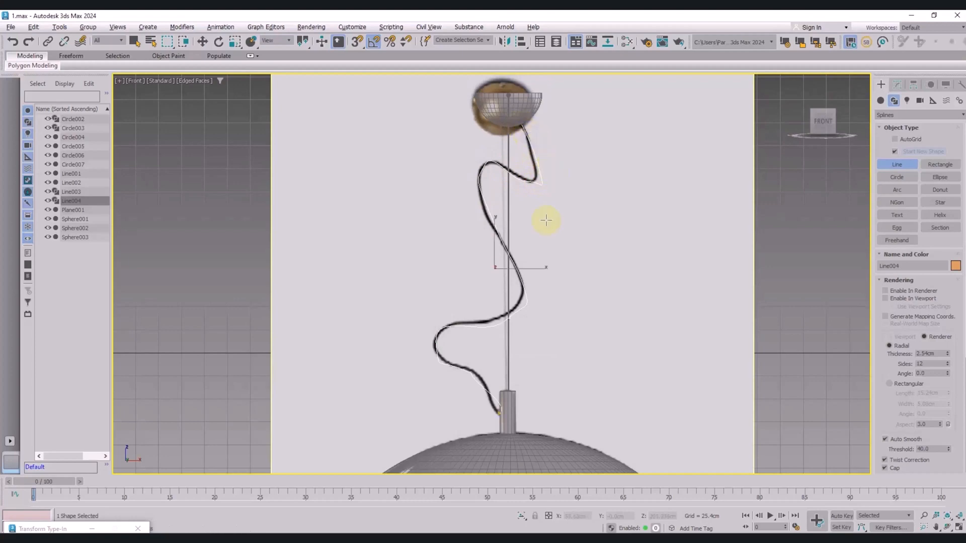
middle_drag(546, 220, 545, 204)
Step: Enable the curly wire's thickness in both the renderer and the viewport
click(885, 298)
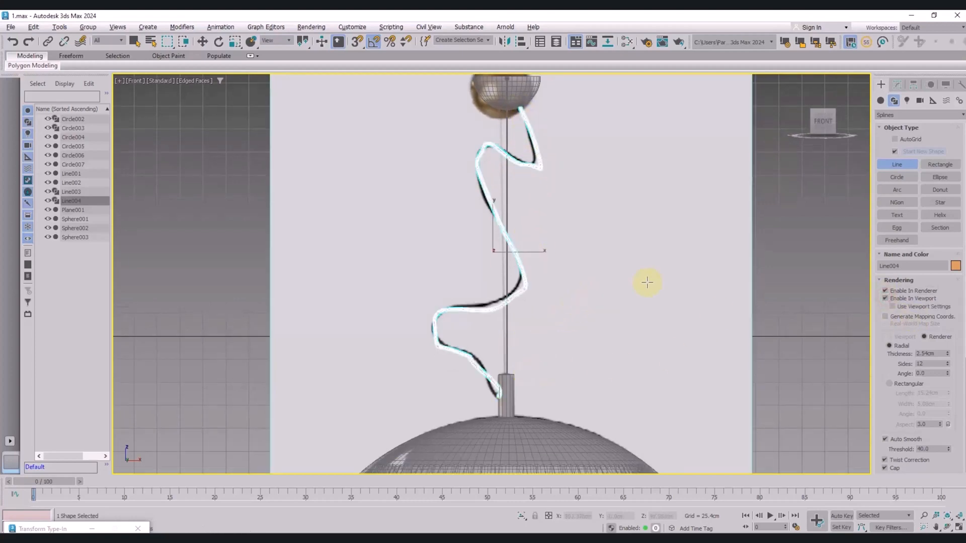
scroll(647, 352, down, 2)
scroll(524, 334, up, 4)
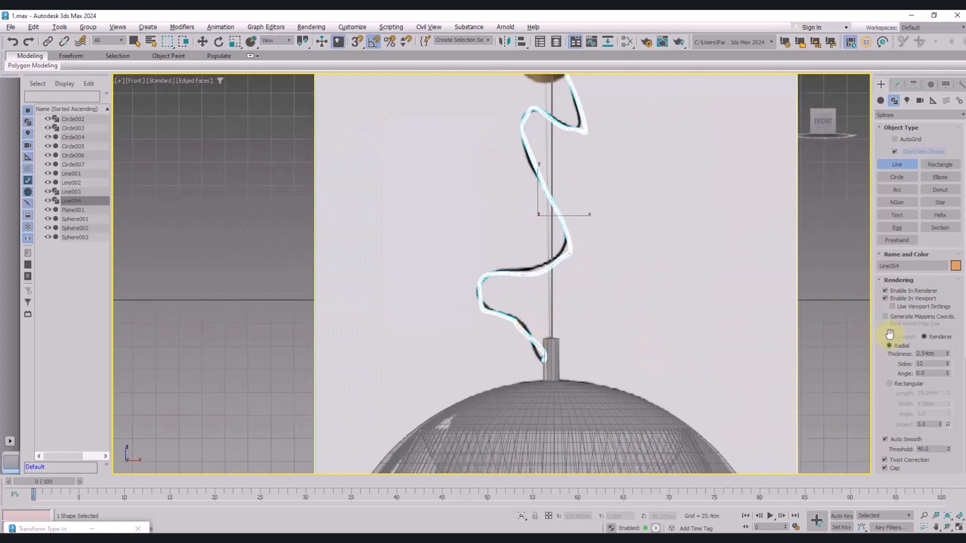
scroll(895, 337, down, 5)
scroll(895, 337, down, 3)
scroll(897, 340, up, 3)
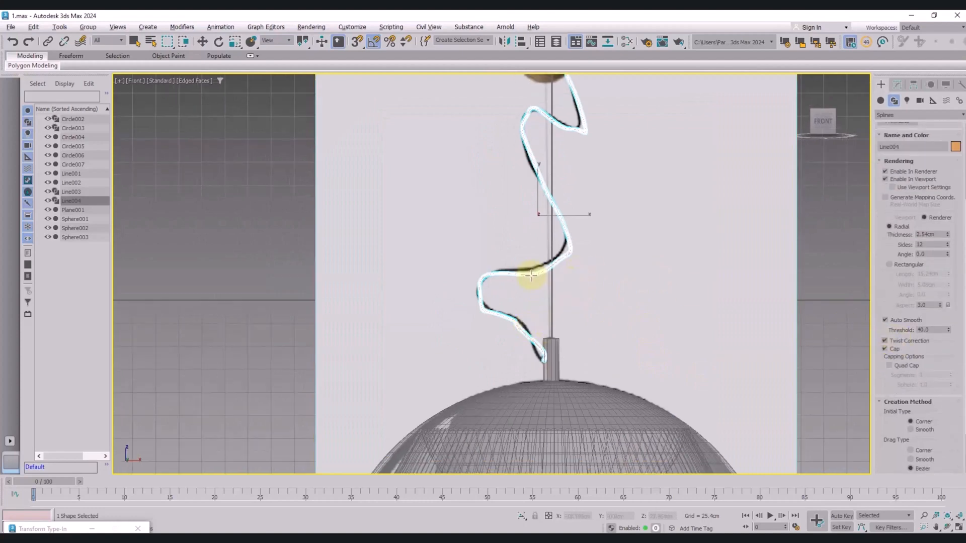
click(531, 274)
right_click(628, 289)
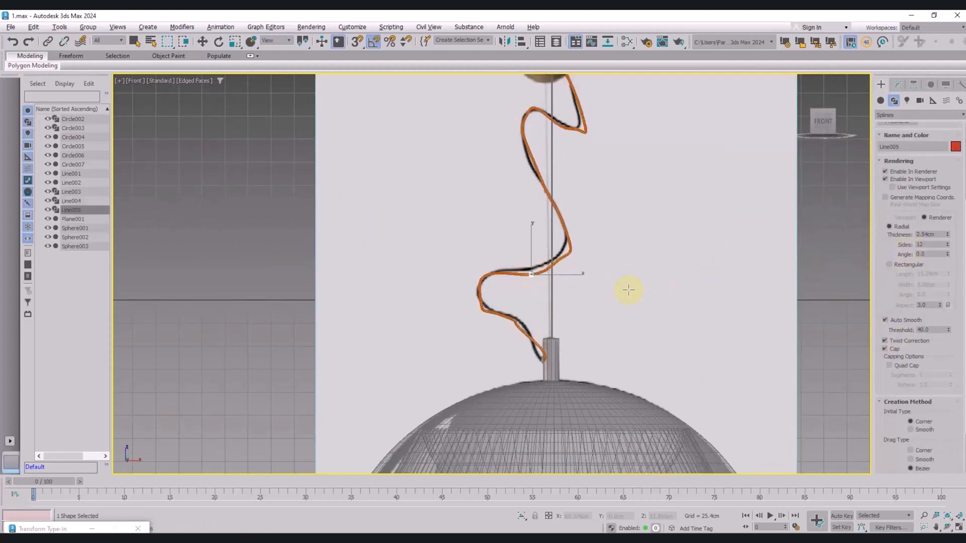
scroll(907, 258, up, 7)
scroll(911, 279, down, 3)
scroll(913, 282, down, 1)
click(897, 85)
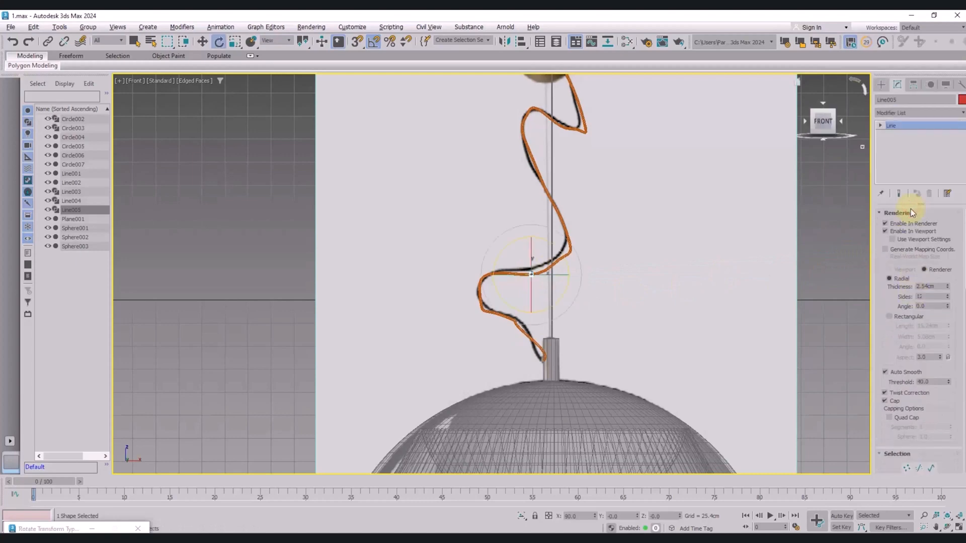
scroll(907, 275, down, 5)
scroll(909, 316, down, 2)
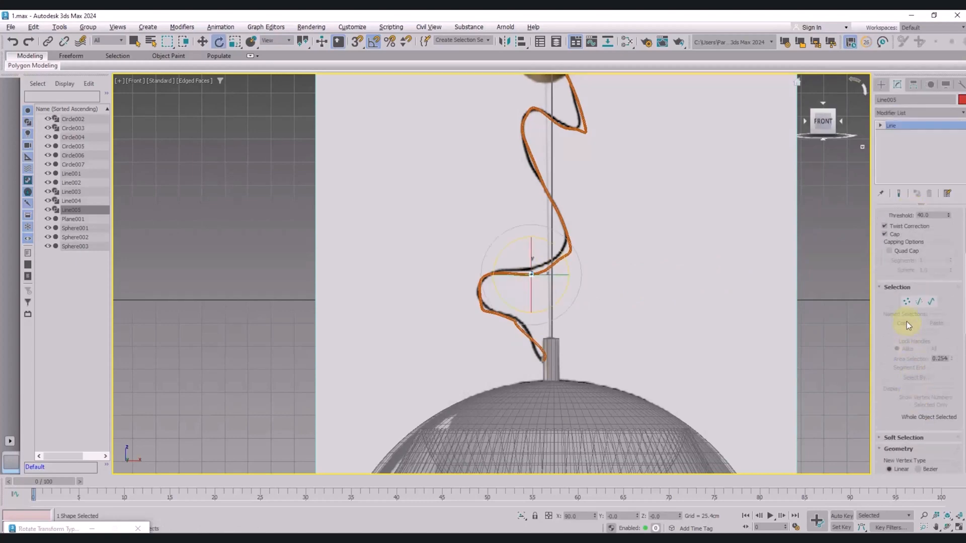
click(907, 301)
scroll(521, 321, up, 2)
scroll(532, 356, up, 2)
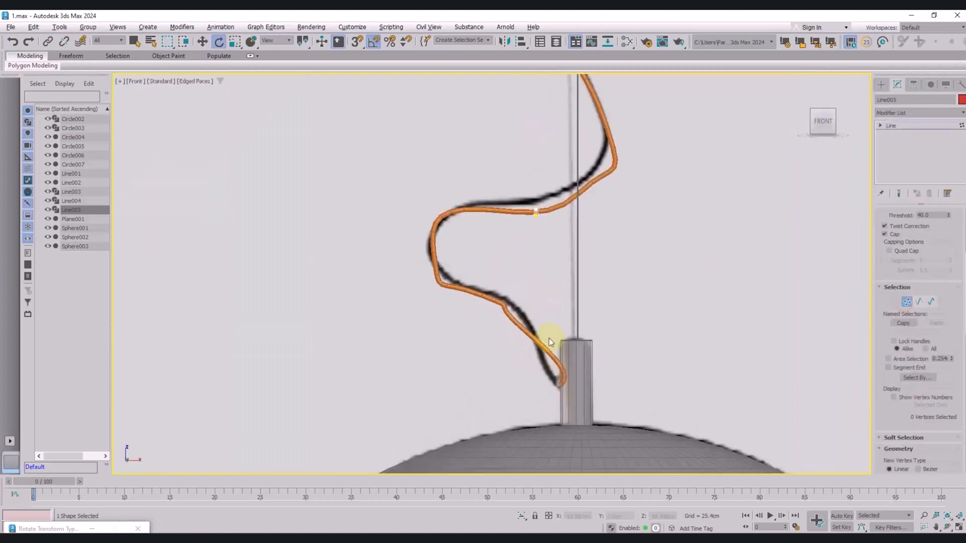
click(899, 299)
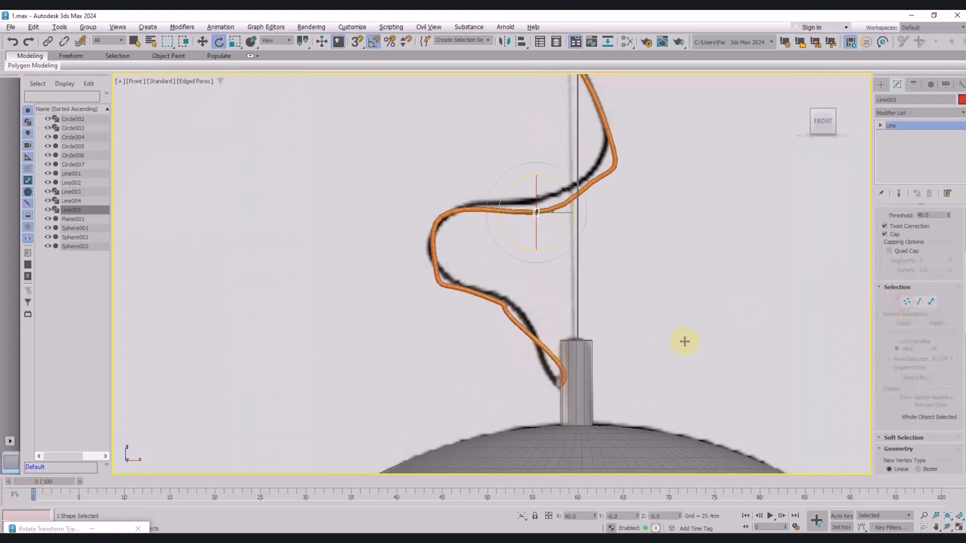
Step: Edit the curly wire's vertices as Bezier points and fit the lowest bend above the top fitting to the reference
click(543, 350)
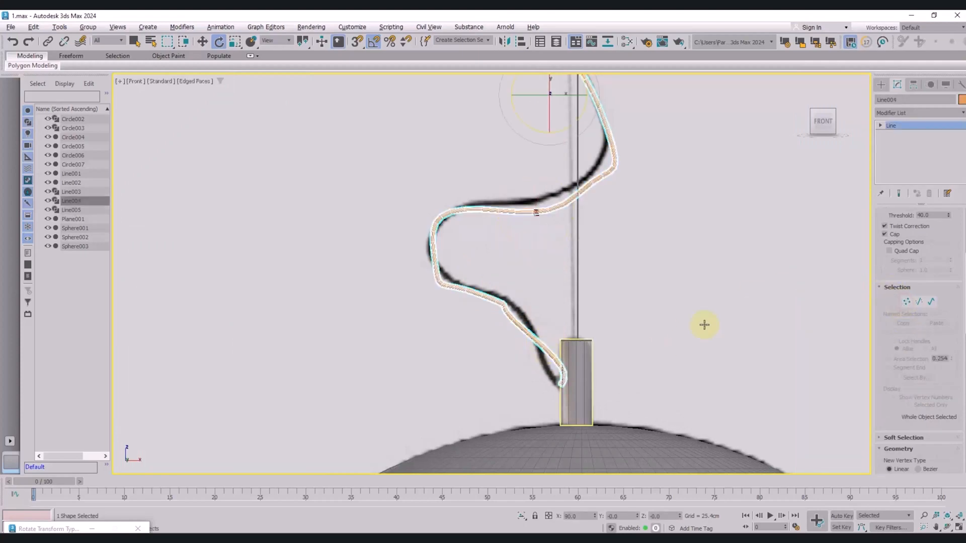
click(906, 302)
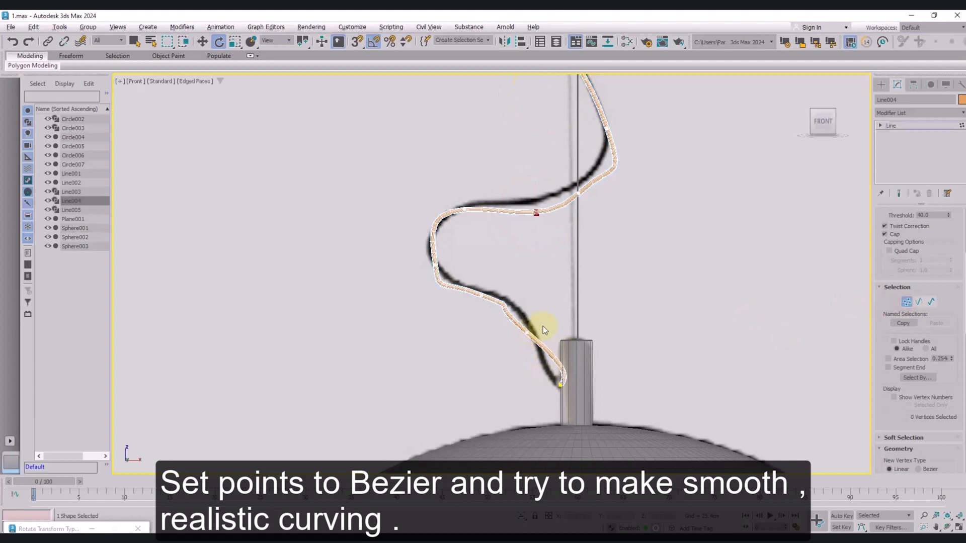
right_click(521, 350)
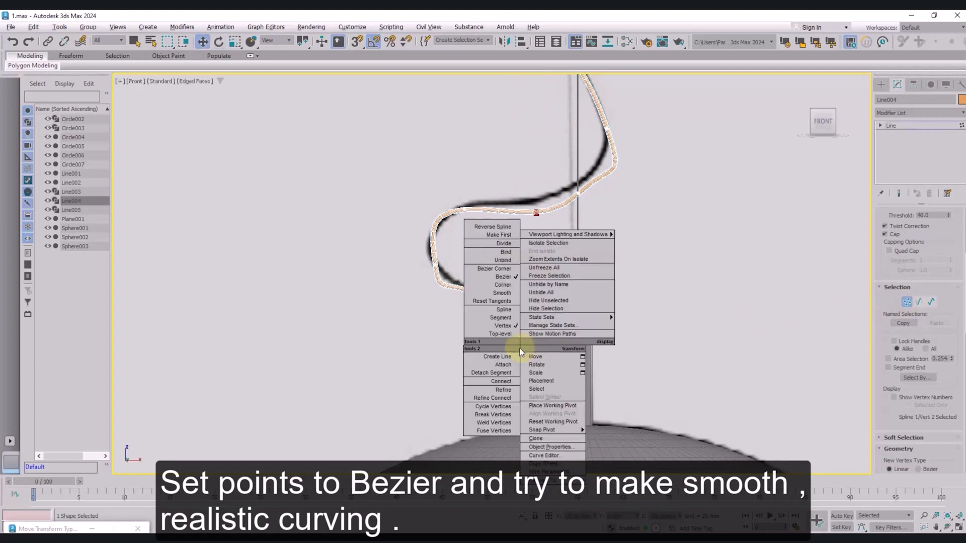
click(507, 279)
scroll(522, 334, up, 3)
scroll(604, 384, down, 1)
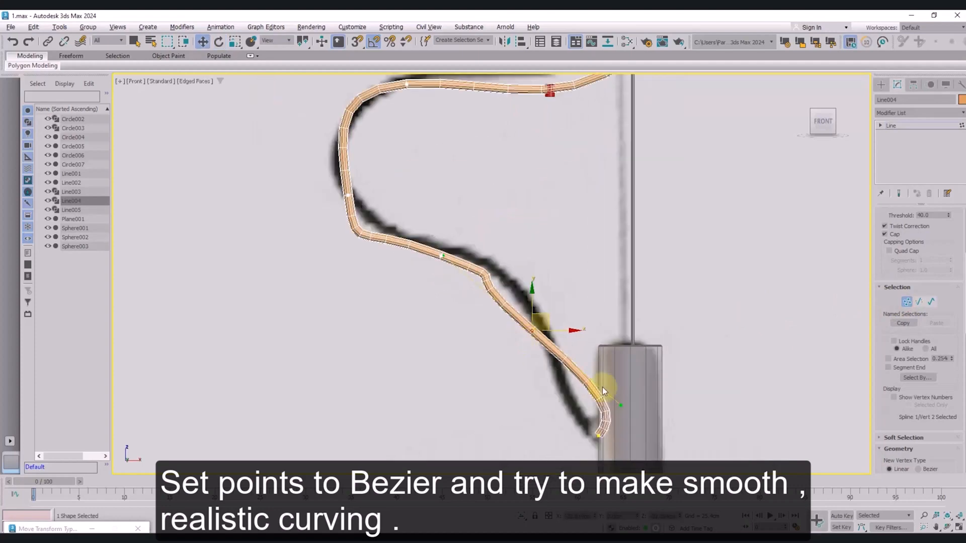
scroll(582, 428, up, 2)
drag(582, 428, 575, 417)
drag(531, 330, 533, 325)
click(441, 255)
drag(441, 256, 425, 243)
Step: Adjust the vertices and Bezier handles of the curly wire's large lower loop to follow the reference cable
click(348, 196)
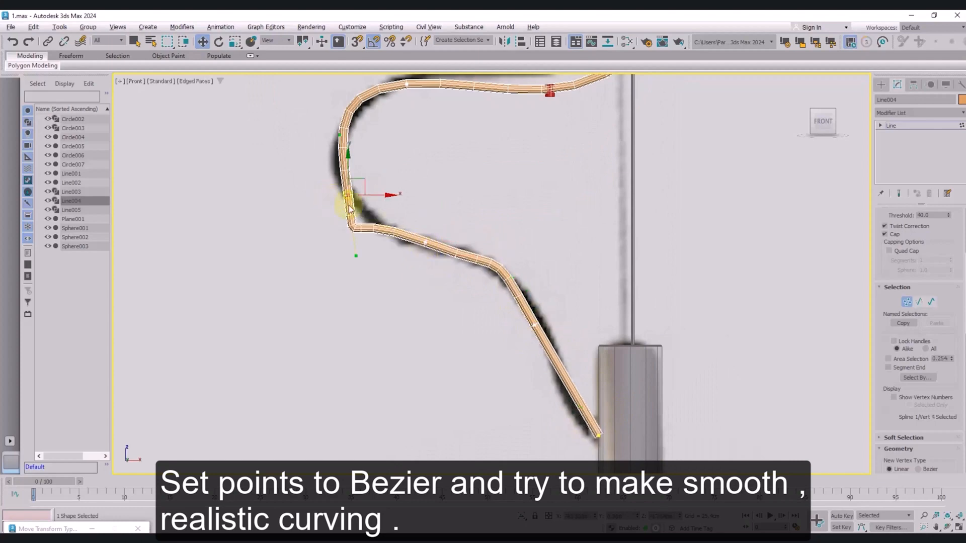
drag(356, 255, 384, 226)
drag(348, 196, 344, 185)
middle_drag(398, 155, 390, 202)
click(396, 131)
drag(327, 137, 323, 151)
drag(396, 132, 402, 120)
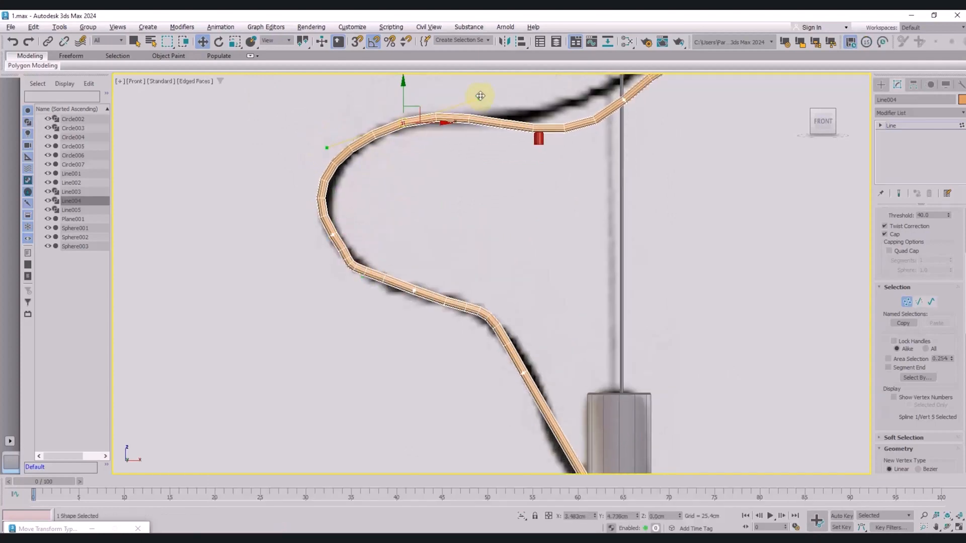
drag(479, 95, 434, 107)
scroll(472, 230, down, 3)
scroll(472, 230, up, 2)
Step: Reshape the curly wire's middle bend, where it crosses the straight suspension wire, to match the reference
click(493, 220)
middle_drag(511, 183, 489, 219)
click(515, 169)
drag(541, 246, 527, 222)
middle_drag(454, 72, 463, 171)
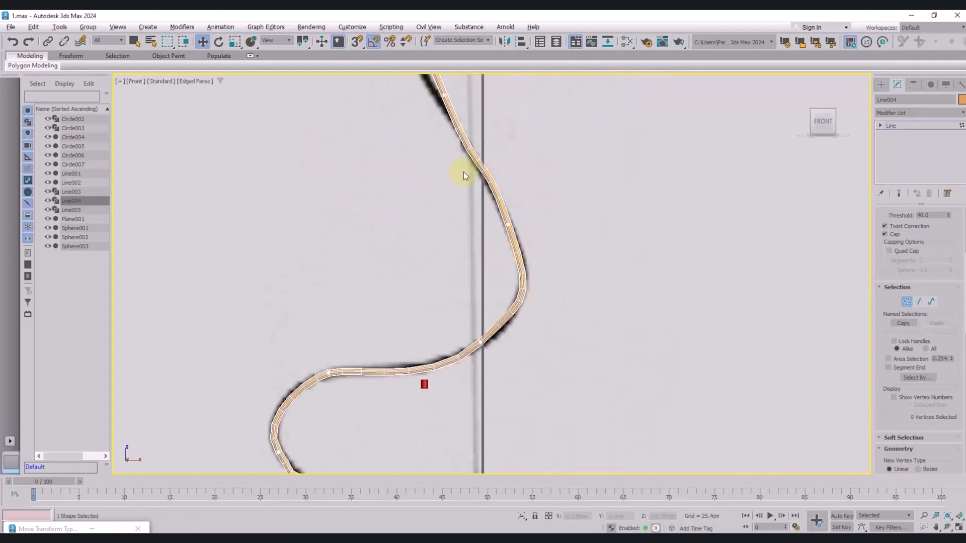
Step: Smooth the long upper stretch of the curly wire and its upper loop with the Bezier handles along the reference
scroll(464, 171, up, 3)
click(461, 227)
scroll(461, 228, down, 2)
drag(423, 148, 432, 186)
drag(490, 301, 481, 267)
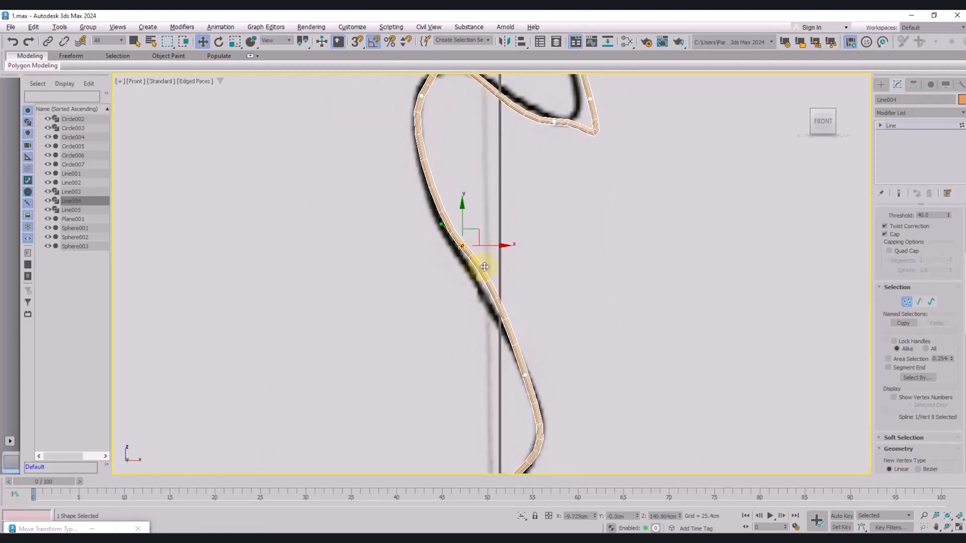
middle_drag(415, 124, 416, 273)
click(422, 243)
drag(402, 270, 412, 274)
click(461, 213)
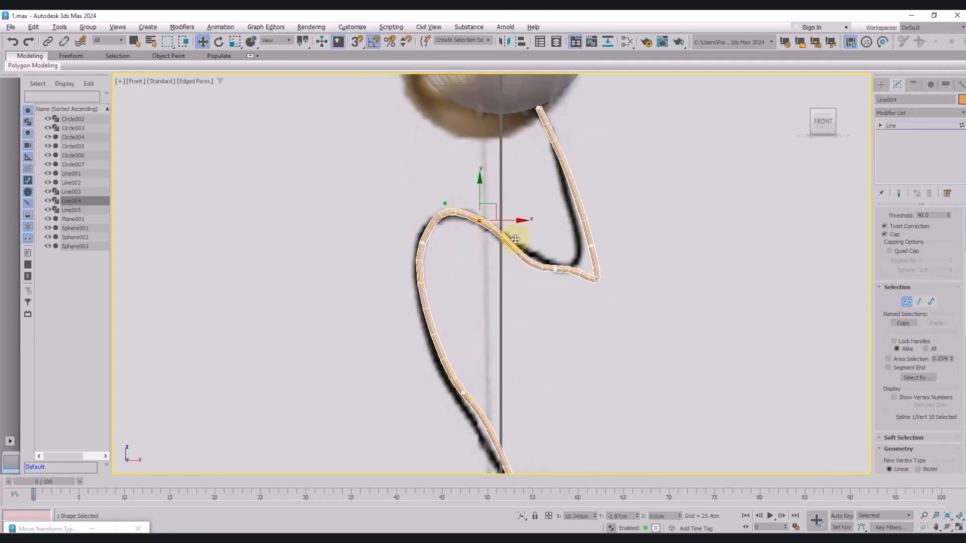
Step: Move the vertex and handle of the bend just below the ceiling cup to round it like the reference
scroll(515, 240, down, 4)
scroll(531, 191, up, 4)
click(535, 329)
mouse_move(536, 330)
mouse_down()
mouse_move(571, 253)
mouse_move(546, 250)
mouse_move(543, 328)
mouse_up()
drag(505, 332, 505, 327)
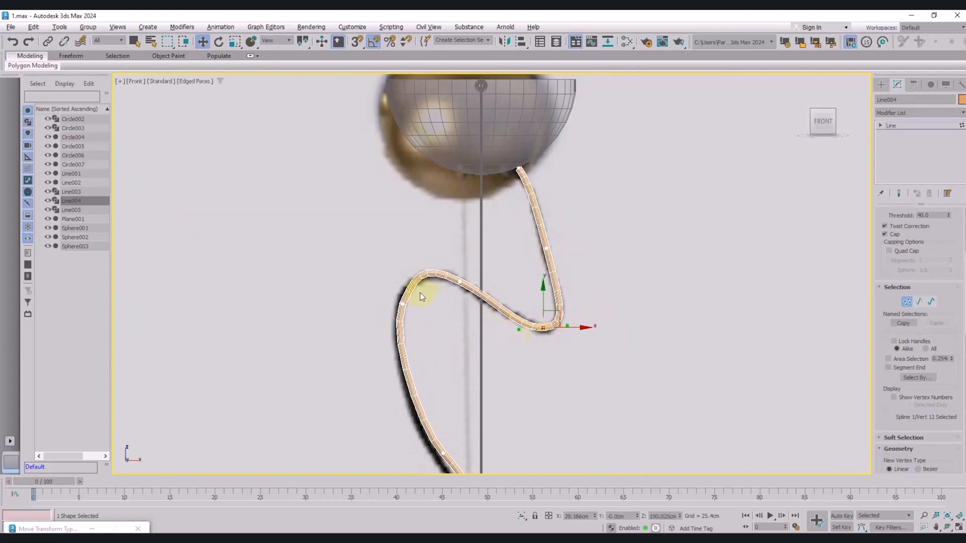
Step: Refine the curly wire's middle bend and lower loop vertices for smoother, more realistic curves
scroll(422, 312, down, 4)
scroll(438, 302, up, 4)
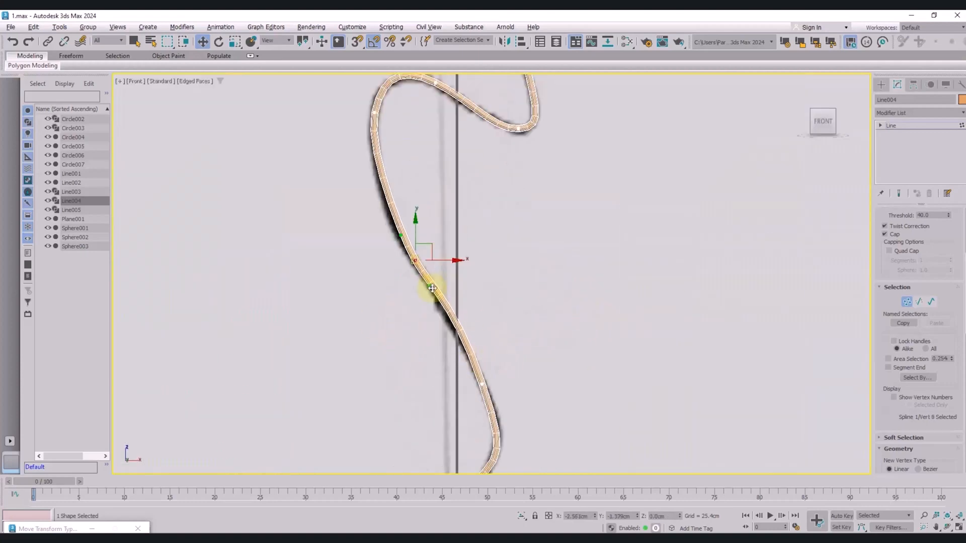
click(486, 358)
drag(511, 436, 511, 406)
scroll(511, 406, down, 3)
middle_drag(511, 405, 512, 322)
click(475, 338)
click(367, 359)
middle_drag(369, 358, 380, 331)
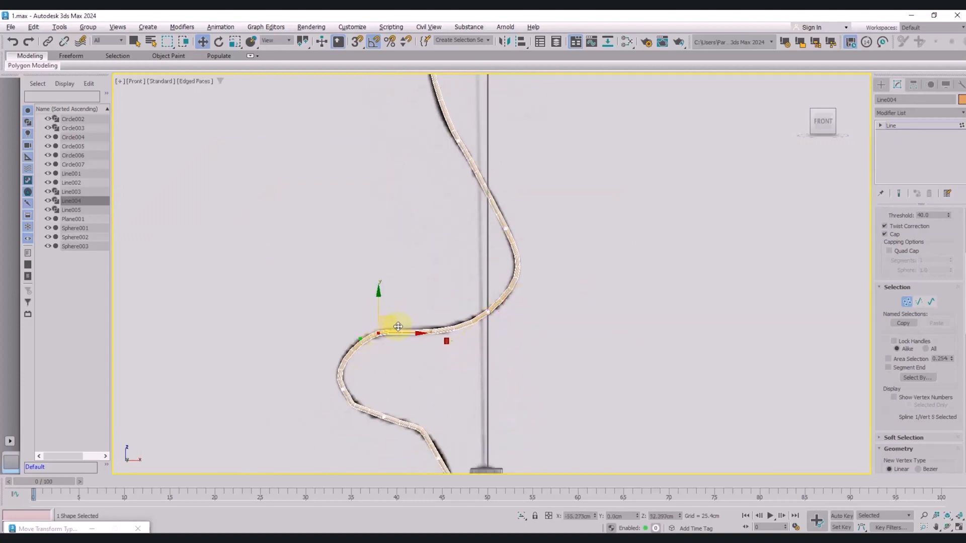
drag(397, 326, 402, 325)
middle_drag(395, 403, 395, 370)
drag(393, 392, 392, 395)
Step: Refine the vertex positions and handles of the curly wire's lowest bend near the top fitting
middle_drag(442, 429, 431, 375)
scroll(431, 376, up, 5)
drag(423, 368, 446, 380)
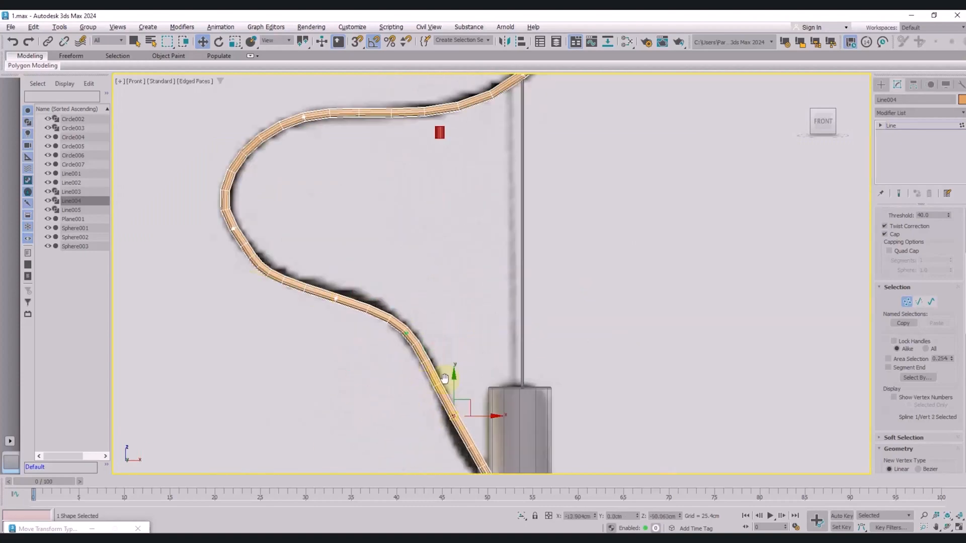
middle_drag(446, 379, 427, 289)
mouse_move(428, 289)
mouse_down()
mouse_move(409, 282)
mouse_move(419, 286)
mouse_up()
drag(373, 202, 406, 236)
scroll(446, 360, down, 6)
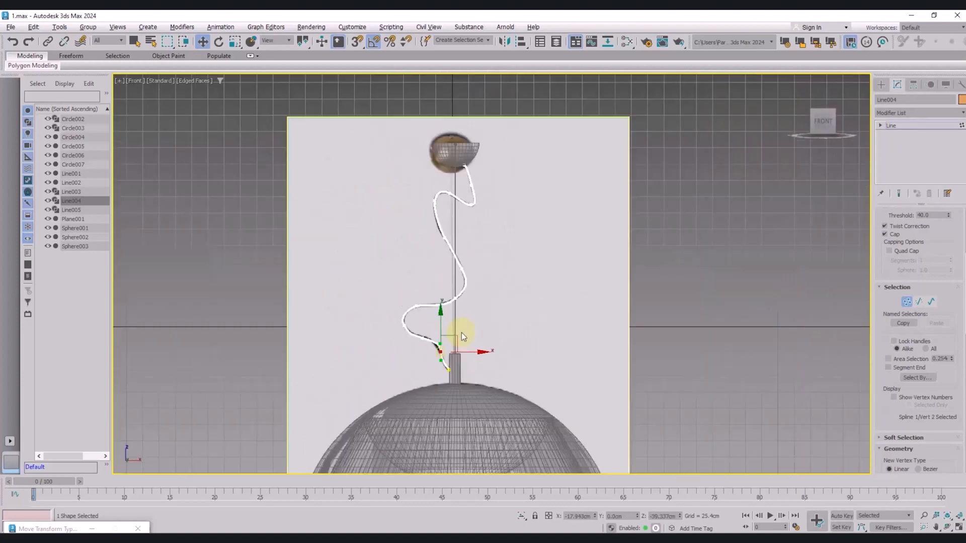
Step: Leave vertex editing and delete the stray single-point line lying beside the curly wire's lower loop
key(1)
click(460, 329)
scroll(451, 313, up, 4)
click(417, 311)
key(Delete)
Step: Move the curly wire's upper end vertex slightly up into the ceiling cup, then leave vertex editing and deselect the wire
scroll(414, 314, down, 4)
click(411, 354)
scroll(410, 356, up, 6)
scroll(410, 356, down, 6)
scroll(436, 166, up, 7)
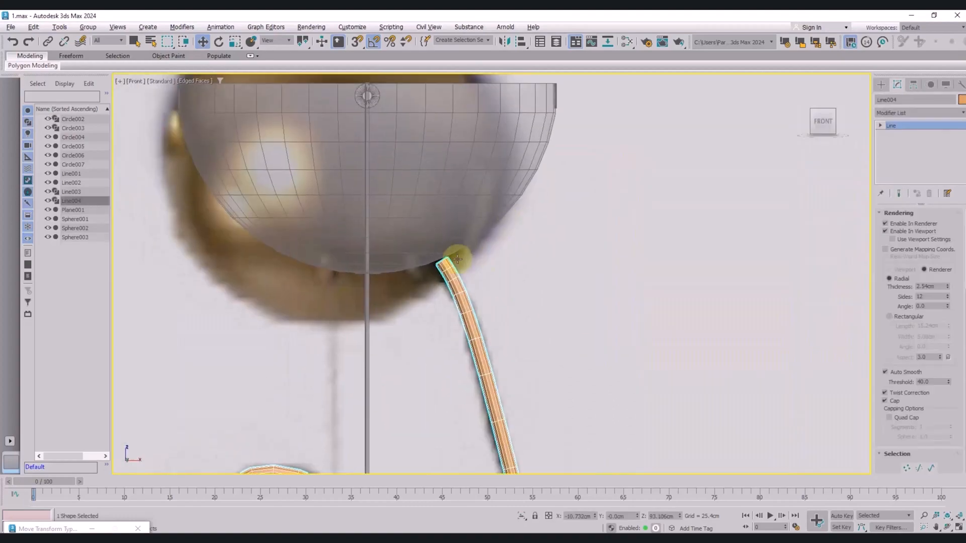
scroll(455, 261, down, 4)
click(907, 407)
scroll(456, 280, up, 4)
click(426, 228)
drag(425, 227, 423, 223)
scroll(464, 231, down, 8)
middle_drag(464, 229, 458, 133)
click(621, 218)
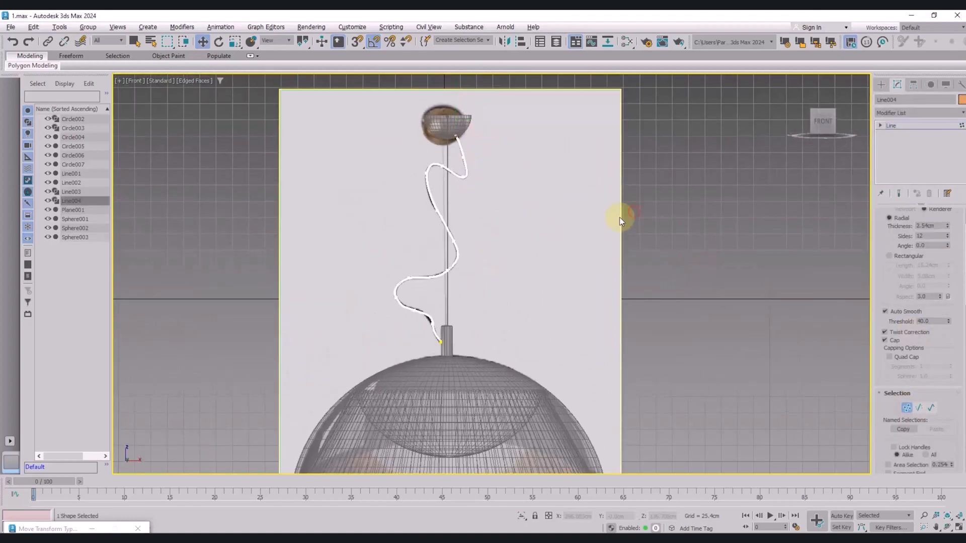
key(1)
click(631, 276)
Step: Change the curly wire's appearance from orange to the grey of the other lamp parts and deselect it
scroll(624, 276, down, 3)
middle_drag(608, 279, 565, 280)
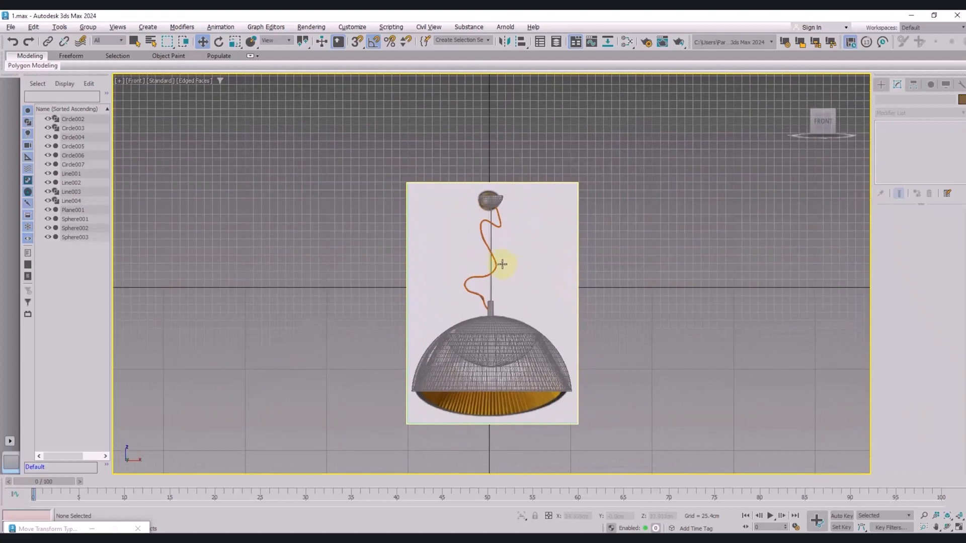
click(495, 262)
click(601, 271)
Step: Hide the reference image plane and switch to the perspective view of the lamp
middle_drag(502, 270, 500, 256)
click(527, 263)
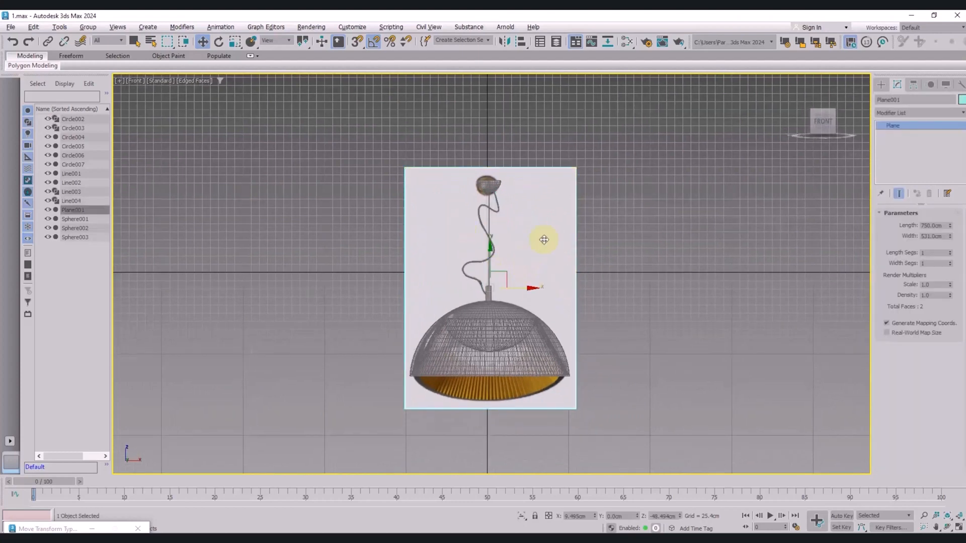
click(48, 210)
key(p)
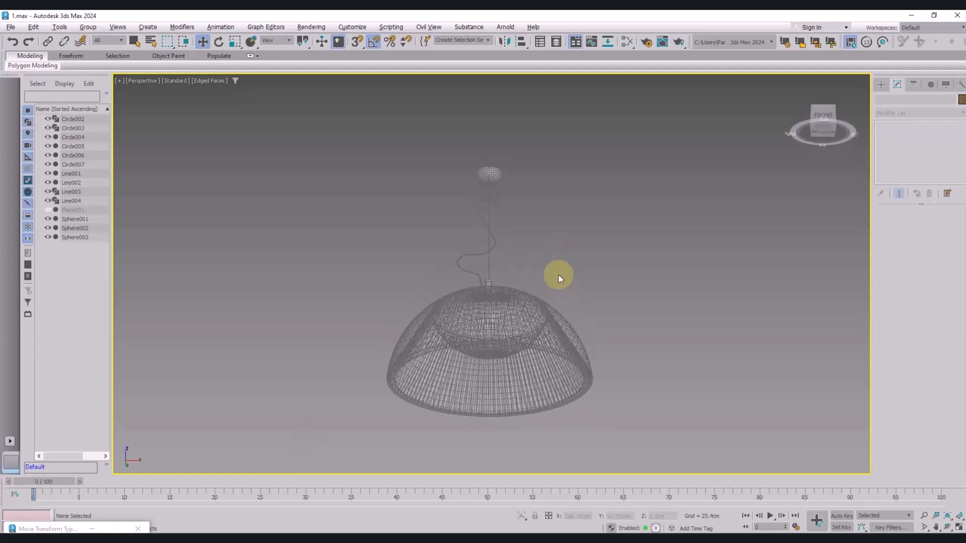
Step: Select all lamp parts, turn off their see-through display so their object colours show, and deselect them
drag(634, 150, 331, 430)
click(597, 296)
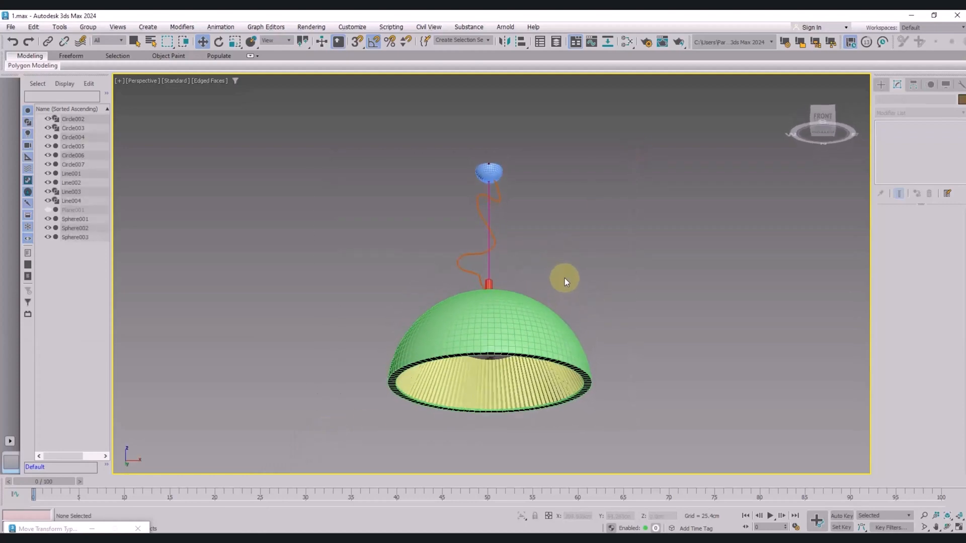
alt+middle_drag(406, 279, 523, 316)
Step: In the front view, copy the small ring under the ceiling cup as an instance towards the curly cable's upper end
key(f)
scroll(496, 192, up, 5)
middle_drag(486, 195, 491, 214)
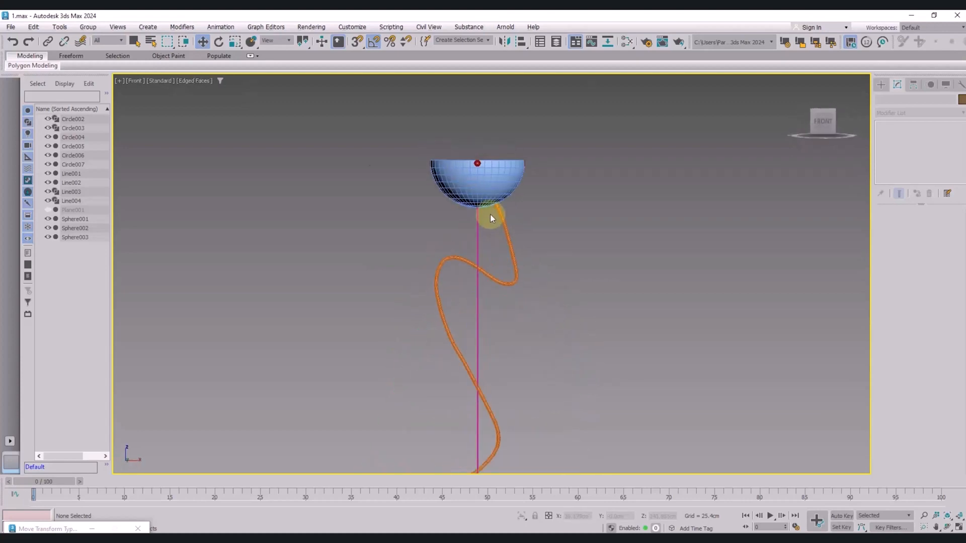
scroll(496, 261, up, 5)
scroll(496, 260, down, 3)
scroll(496, 260, up, 4)
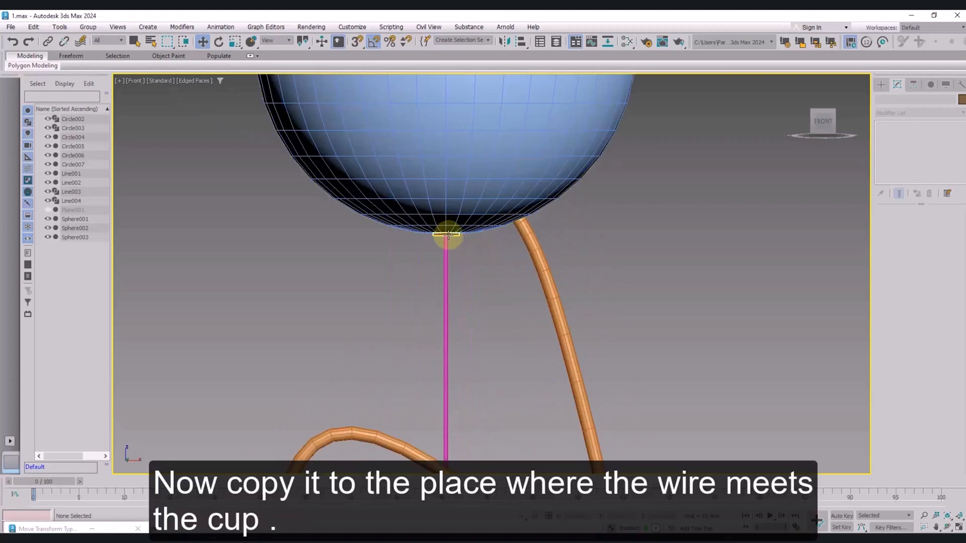
click(446, 235)
scroll(455, 252, up, 2)
shift+drag(464, 255, 552, 254)
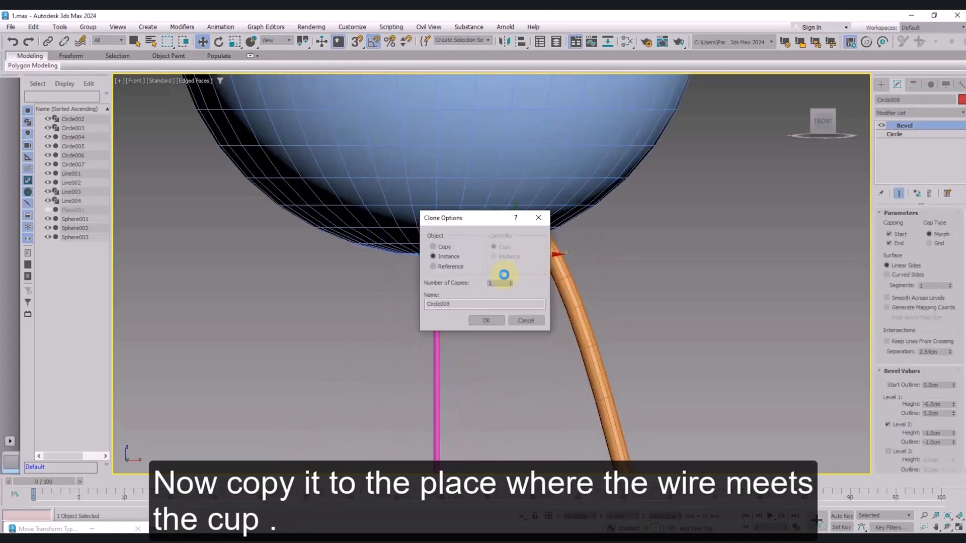
click(485, 320)
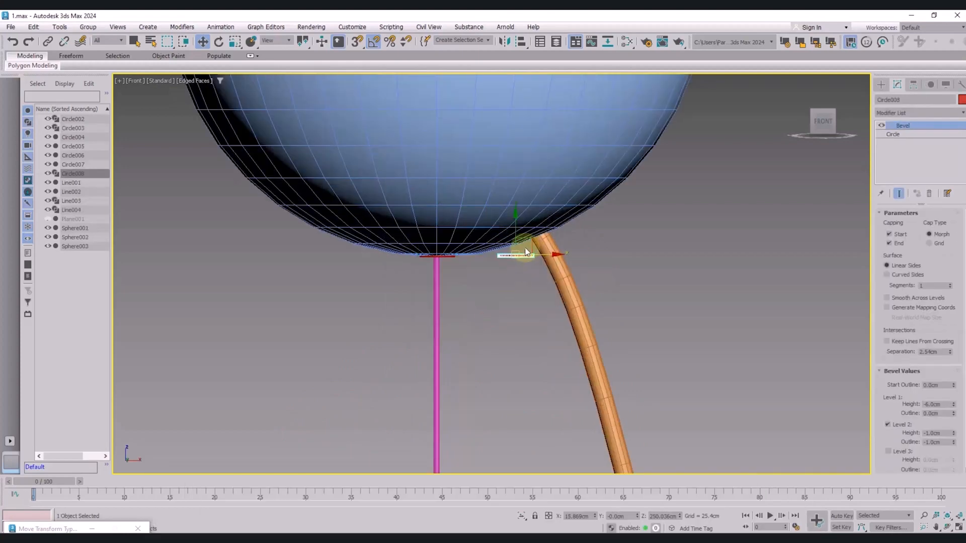
Step: Rotate the ring copy 20° to follow the cup's slope and move it to where the curly cable enters the cup
right_click(510, 287)
click(523, 306)
drag(479, 260, 481, 277)
scroll(517, 250, up, 8)
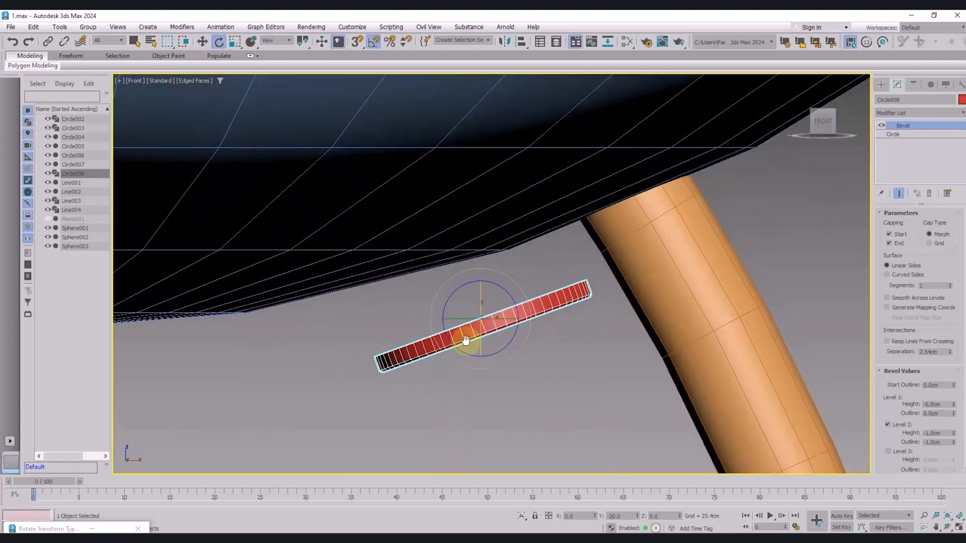
right_click(453, 338)
click(466, 349)
drag(469, 313, 611, 211)
Step: Fine-tune the tilt and position of the ring copy with angle snap off so it sits flush on the cup around the cable
right_click(624, 207)
click(638, 224)
right_click(604, 239)
click(617, 250)
right_click(607, 201)
click(620, 220)
right_click(595, 227)
click(607, 238)
right_click(616, 198)
click(629, 216)
key(a)
right_click(593, 226)
click(605, 237)
scroll(612, 205, down, 5)
alt+middle_drag(614, 205, 612, 115)
scroll(610, 210, down, 9)
Step: Clone the ring at the cup's lowest point again and move the new copy down beside the lamp's top fitting
key(f)
scroll(611, 209, down, 4)
scroll(612, 114, up, 6)
click(586, 116)
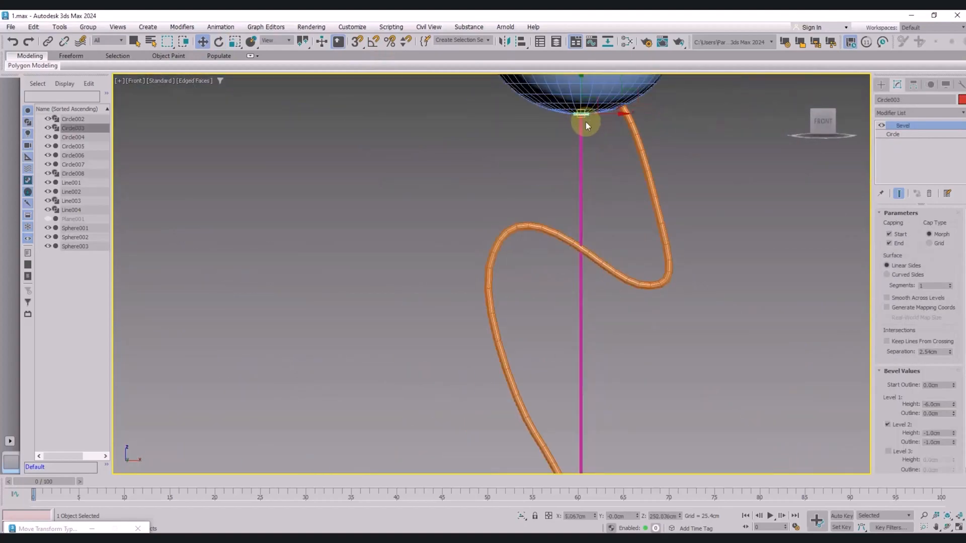
shift+drag(586, 122, 585, 176)
click(495, 325)
scroll(549, 237, down, 3)
mouse_move(550, 236)
middle_down()
mouse_move(504, 213)
mouse_move(505, 133)
middle_up()
drag(521, 95, 509, 313)
Step: Select the new ring beside the fitting and rotate it 45° in the front view with angle snap on
scroll(528, 313, up, 8)
click(547, 291)
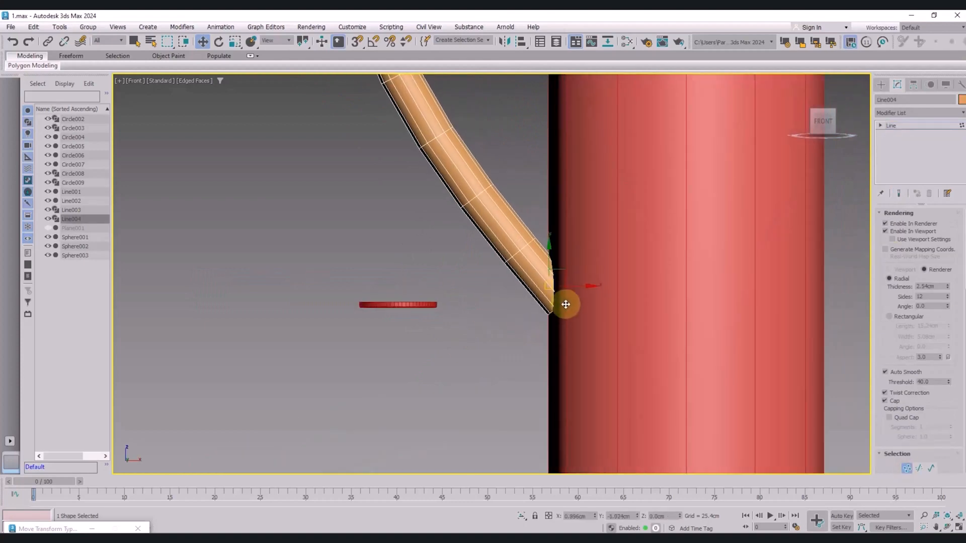
scroll(566, 301, down, 6)
middle_drag(568, 322, 506, 253)
drag(503, 254, 398, 365)
scroll(510, 249, up, 3)
key(e)
drag(457, 276, 367, 318)
scroll(412, 319, up, 1)
click(373, 42)
drag(430, 328, 444, 334)
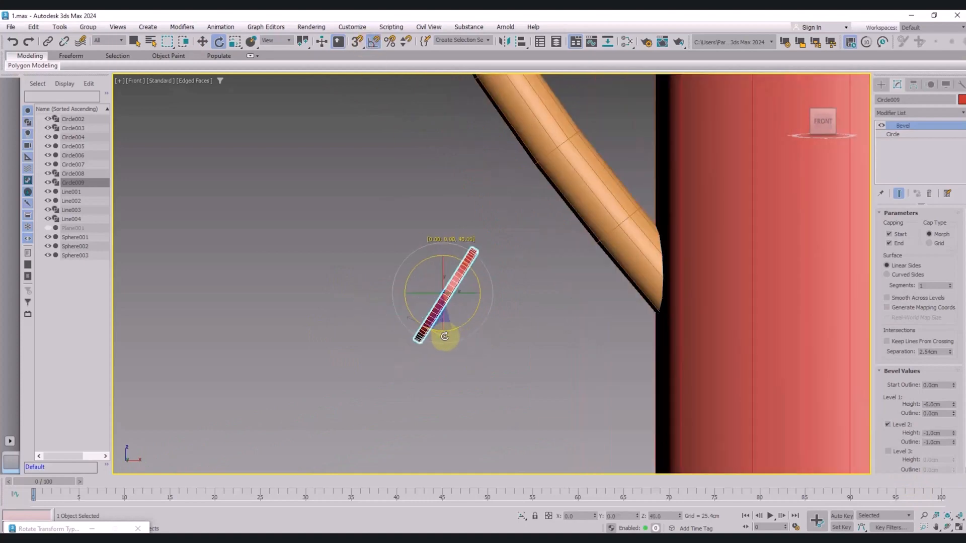
Step: Rotate the ring slightly steeper and move it to the lower end of the curly cable at the fitting
alt+middle_drag(442, 333, 417, 318)
key(f)
drag(454, 339, 457, 334)
key(w)
drag(431, 315, 626, 307)
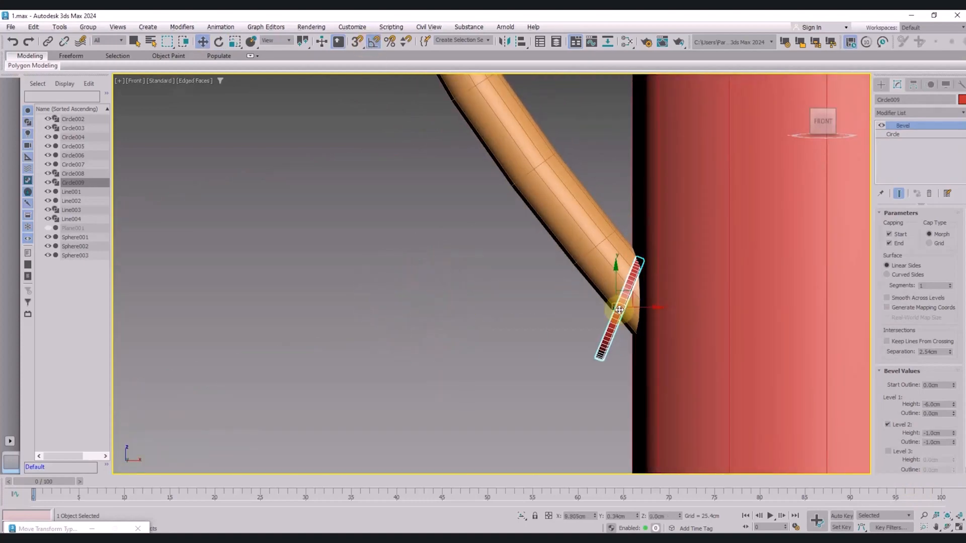
Step: Turn the ring upright so it lies parallel to the fitting's side, and shift it closer to the fitting
key(e)
drag(591, 334, 603, 346)
key(w)
drag(633, 314, 649, 314)
mouse_move(649, 315)
alt+middle_down()
mouse_move(753, 323)
mouse_move(662, 317)
alt+middle_up()
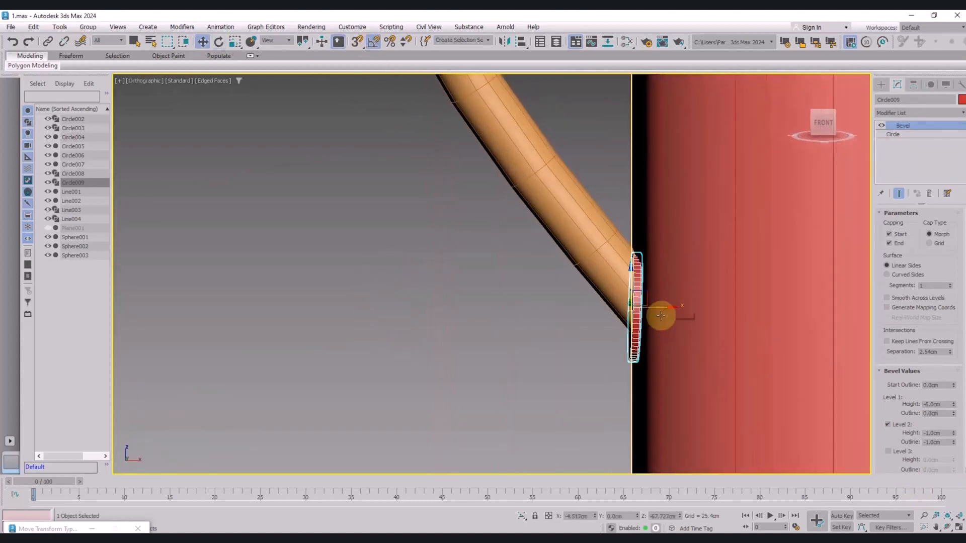
key(f)
key(e)
drag(621, 293, 625, 297)
Step: Nudge the upright ring into its final position against the fitting's side, around the cable's end
middle_drag(677, 305, 552, 314)
mouse_move(552, 314)
alt+middle_down()
mouse_move(541, 336)
mouse_move(546, 323)
alt+middle_up()
key(f)
key(w)
drag(675, 277, 677, 282)
mouse_move(667, 285)
alt+middle_down()
mouse_move(680, 287)
mouse_move(650, 289)
alt+middle_up()
key(f)
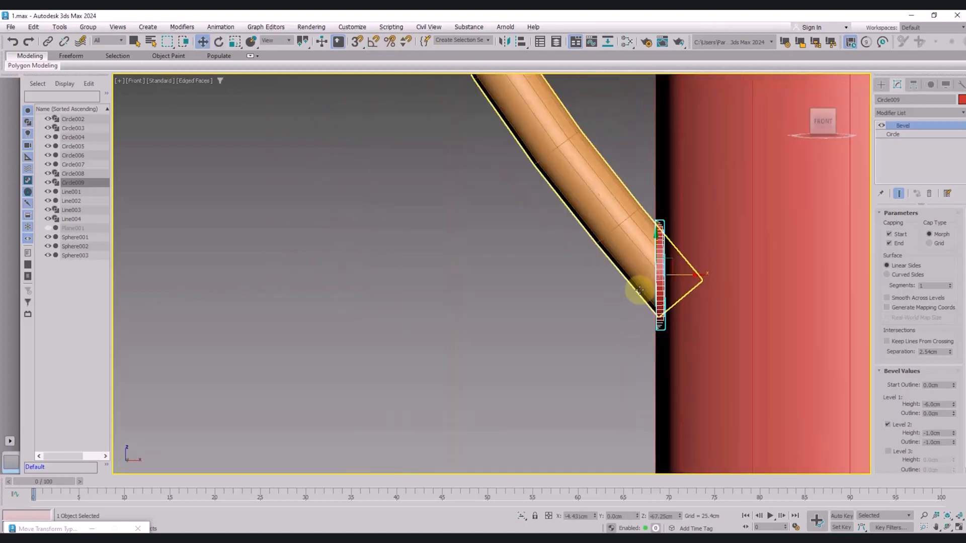
drag(687, 275, 677, 275)
Step: Close the minimised Move Transform Type-In window and bring up the reference image beside the lamp model
scroll(680, 276, down, 15)
alt+middle_drag(656, 313, 594, 283)
click(138, 529)
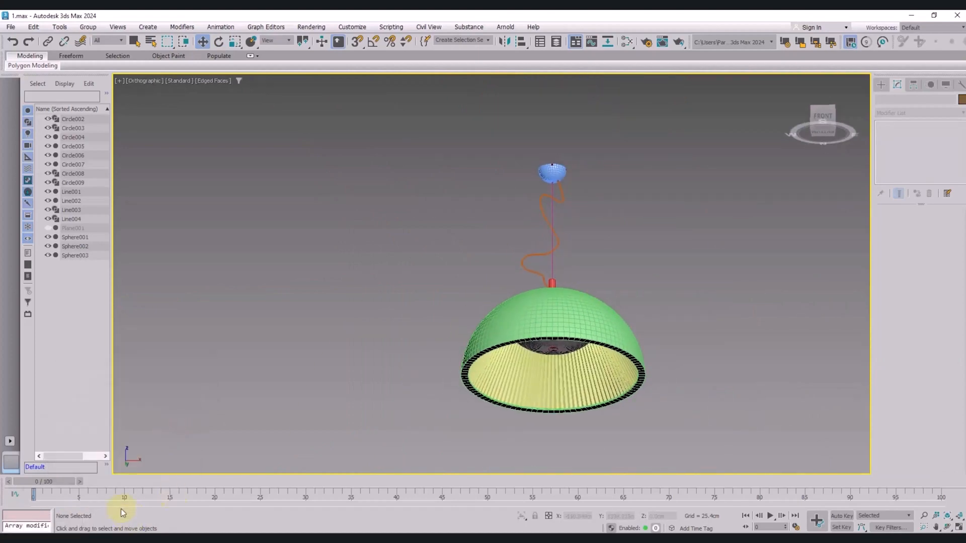
click(26, 529)
Step: Open the outer shade's object colour and store the shade's black and the diffuser's off-white from the reference image as custom colours
click(632, 399)
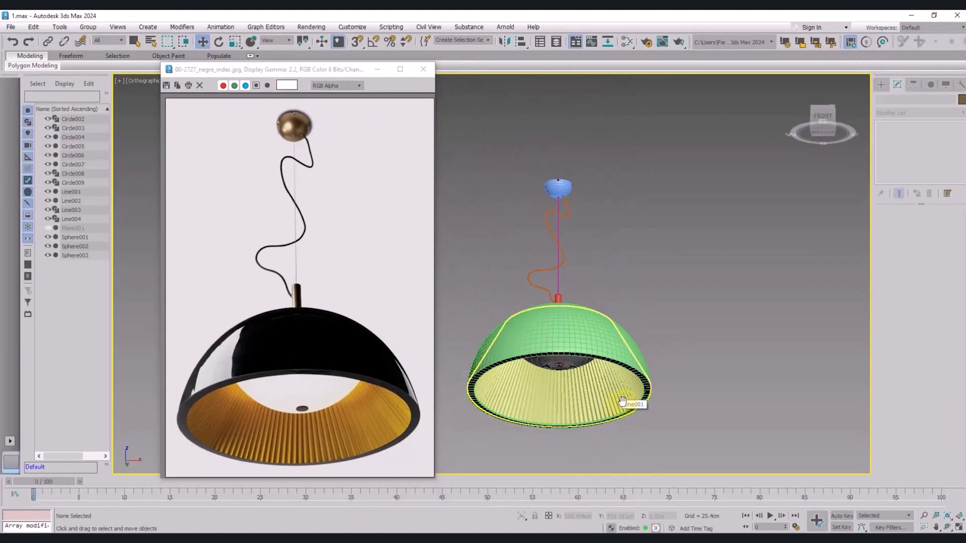
click(958, 100)
drag(772, 171, 789, 171)
click(698, 283)
click(685, 164)
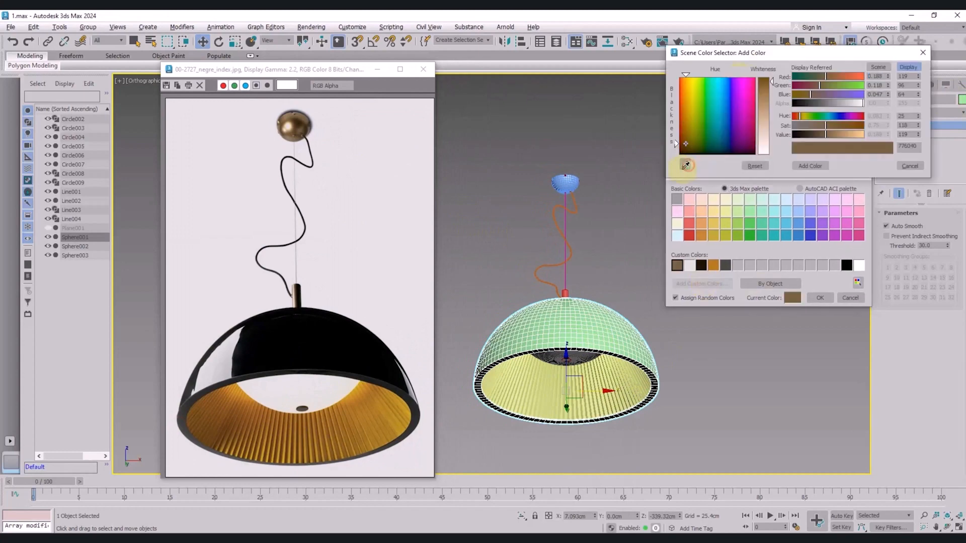
click(312, 342)
click(313, 390)
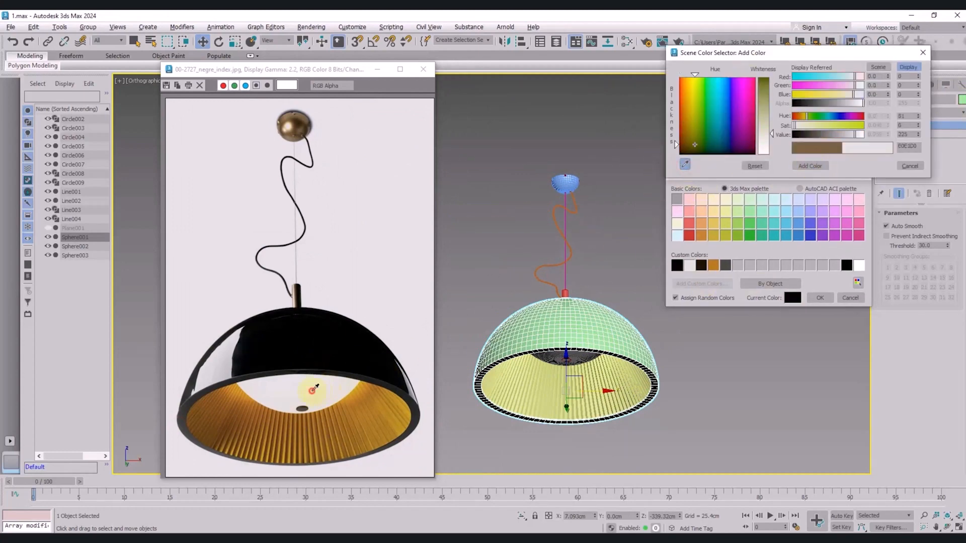
click(810, 166)
Step: Store the ceiling cup's bronze, the pleats' gold and the diffuser knob's dark grey from the reference image as further custom colours
click(684, 164)
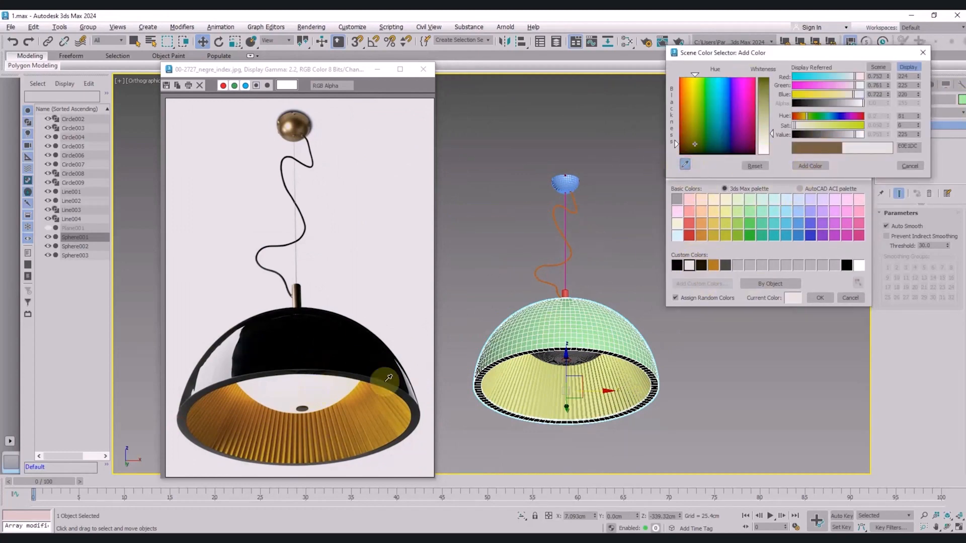
click(702, 266)
click(685, 164)
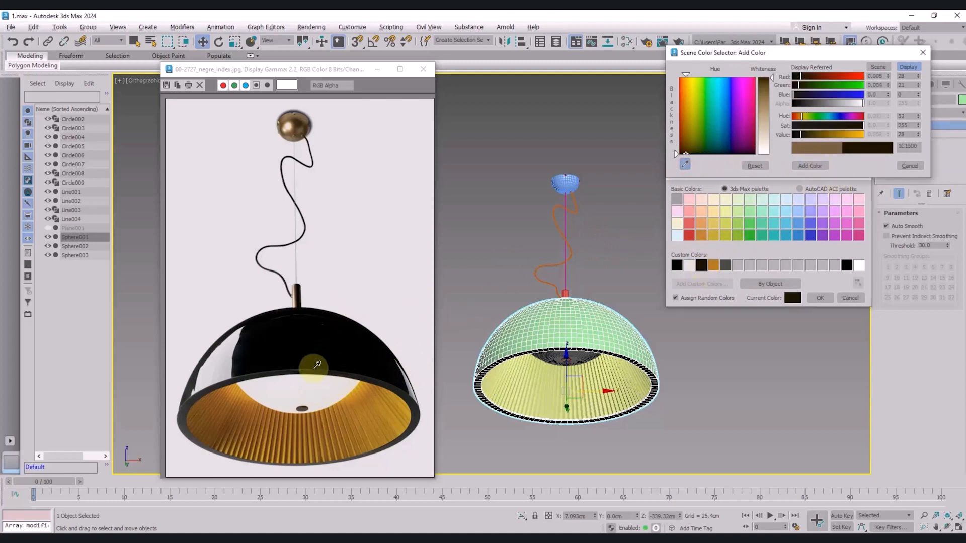
click(289, 121)
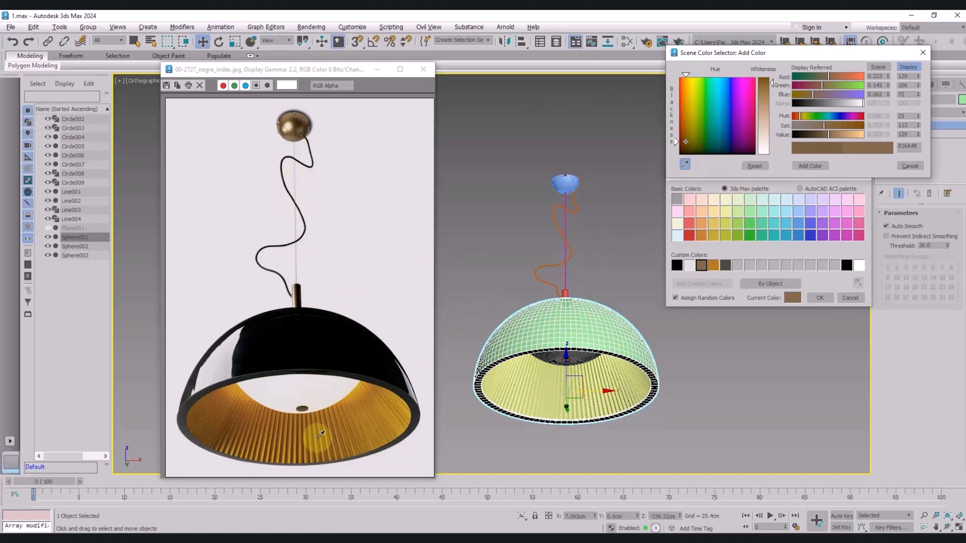
click(287, 457)
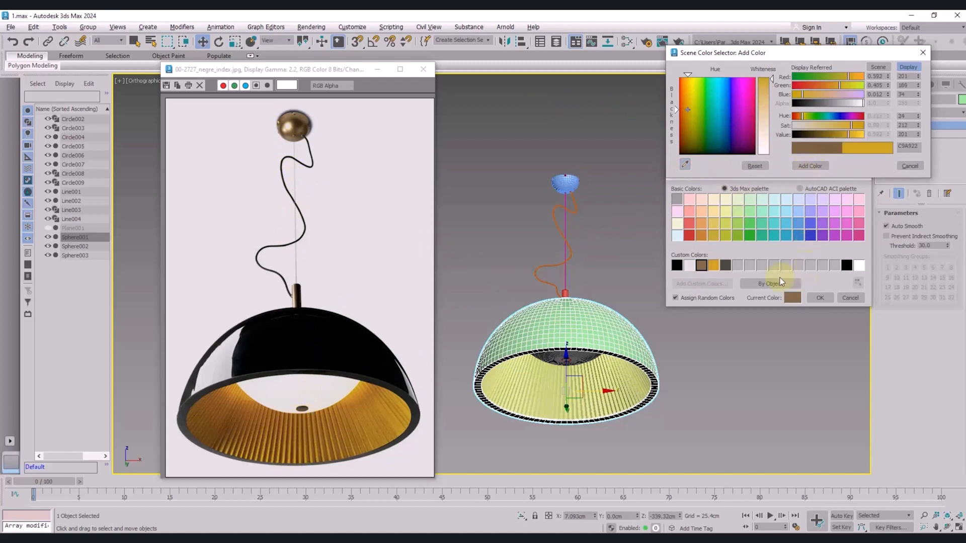
click(303, 406)
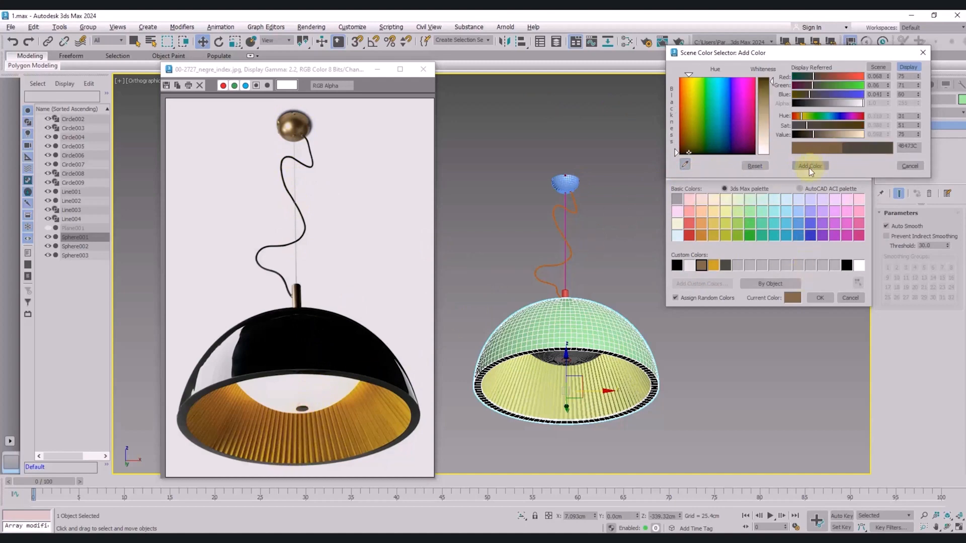
Step: Colour the outer shade with the custom black and the pleated inner shade with the custom gold
click(922, 53)
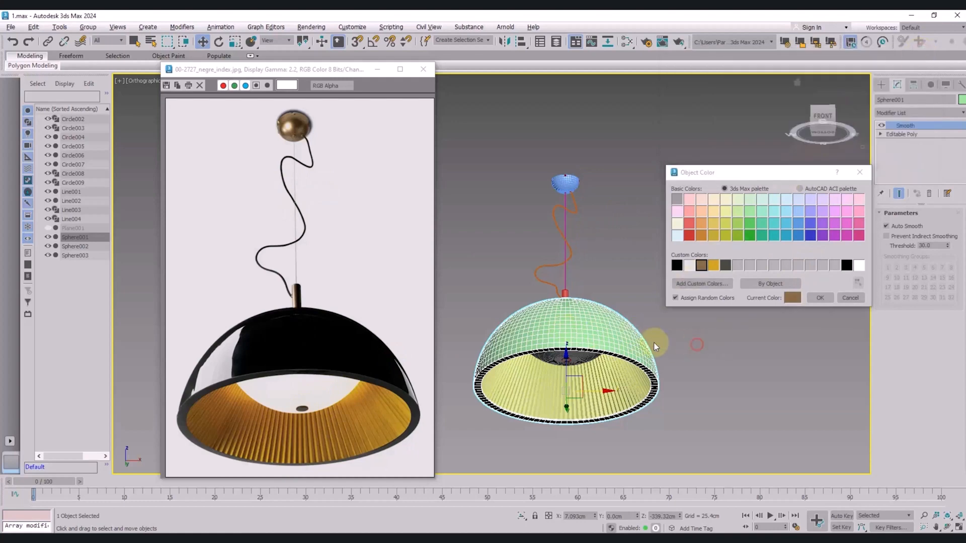
click(818, 298)
click(629, 384)
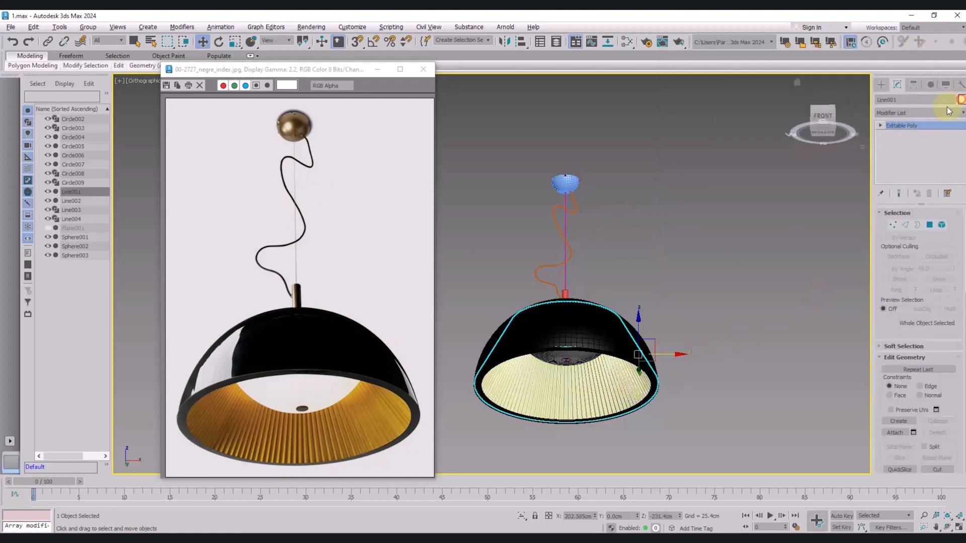
click(961, 100)
click(714, 266)
click(819, 297)
Step: Colour the diffuser inside the shade with the custom off-white
click(586, 367)
click(961, 100)
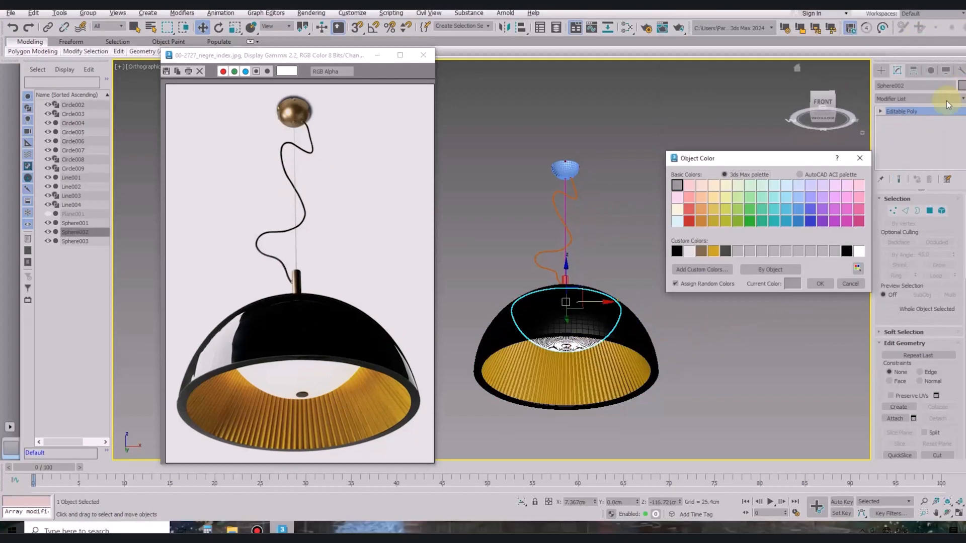
click(690, 251)
click(820, 284)
Step: Colour the small round knob under the diffuser with a custom colour sampled from the reference image
scroll(573, 353, up, 5)
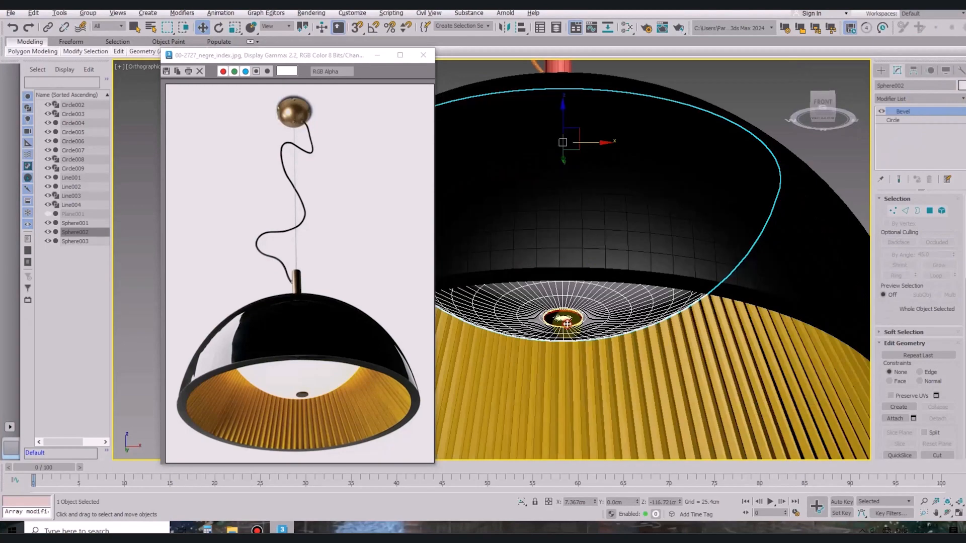
scroll(573, 352, down, 5)
click(579, 349)
click(962, 89)
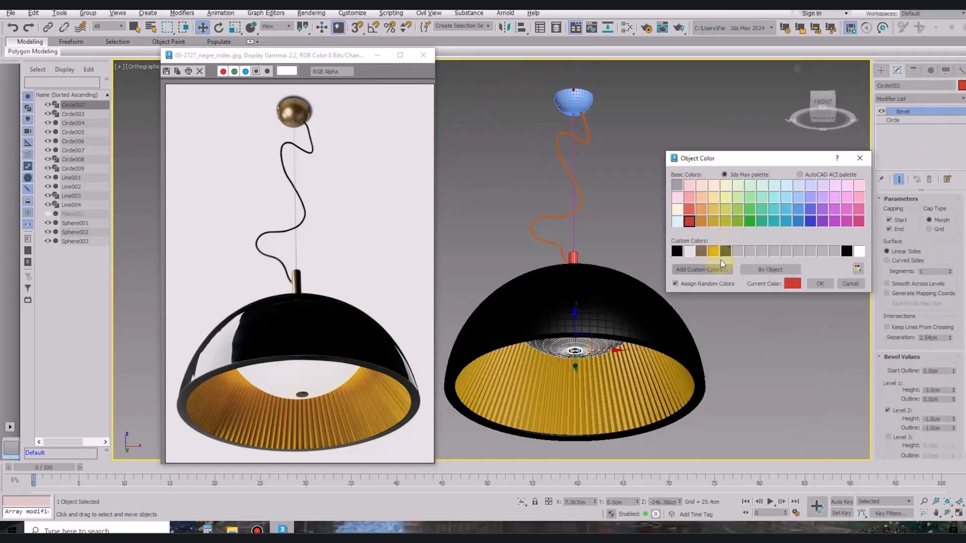
click(702, 252)
click(818, 284)
Step: Select the top fitting and the ceiling cup together and colour both with the custom bronze
click(575, 258)
ctrl+click(566, 106)
click(961, 86)
click(702, 252)
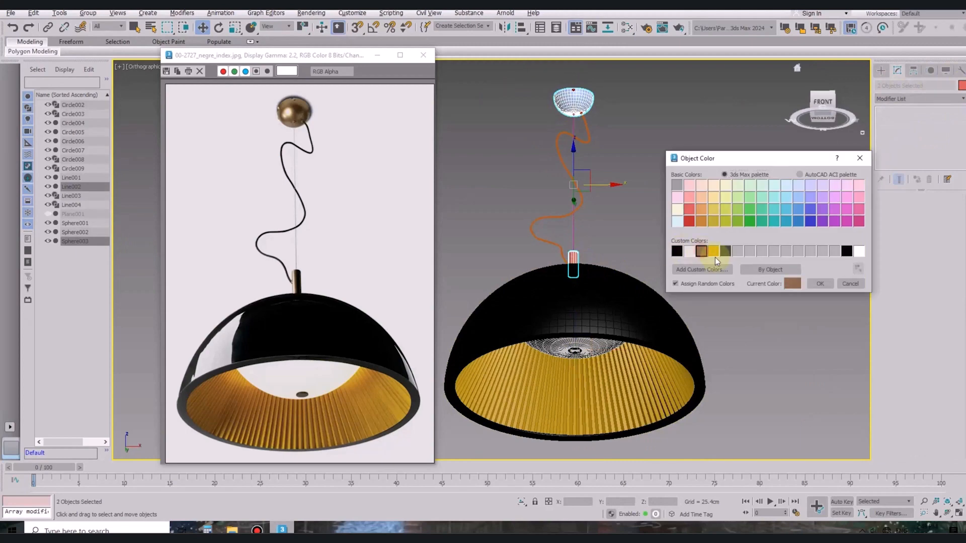
click(820, 284)
Step: Colour the curly cable and the straight suspension wire with the custom black, and clear the selection
click(586, 130)
click(961, 85)
click(677, 252)
click(820, 284)
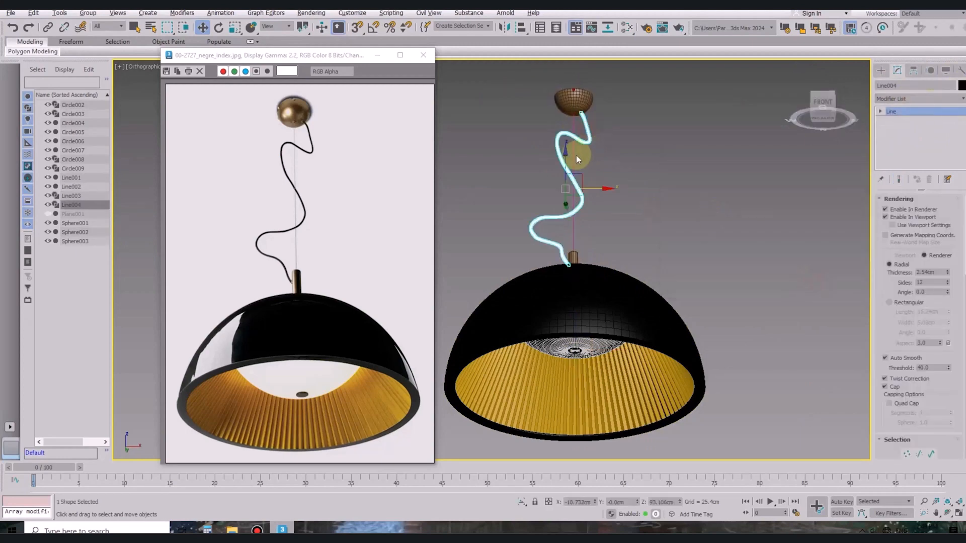
click(574, 159)
click(961, 86)
click(677, 251)
click(820, 284)
click(663, 207)
Step: Select all red rings and discs on the ceiling cup plus the ring on the fitting, and recolour them to match the lamp
scroll(569, 82, up, 6)
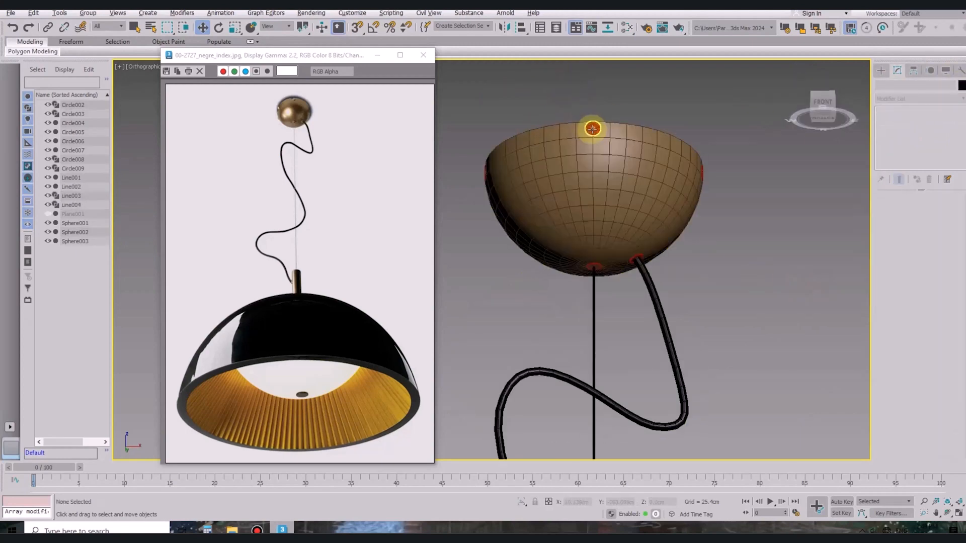
click(592, 129)
ctrl+click(594, 266)
alt+middle_drag(702, 173, 585, 218)
ctrl+click(585, 218)
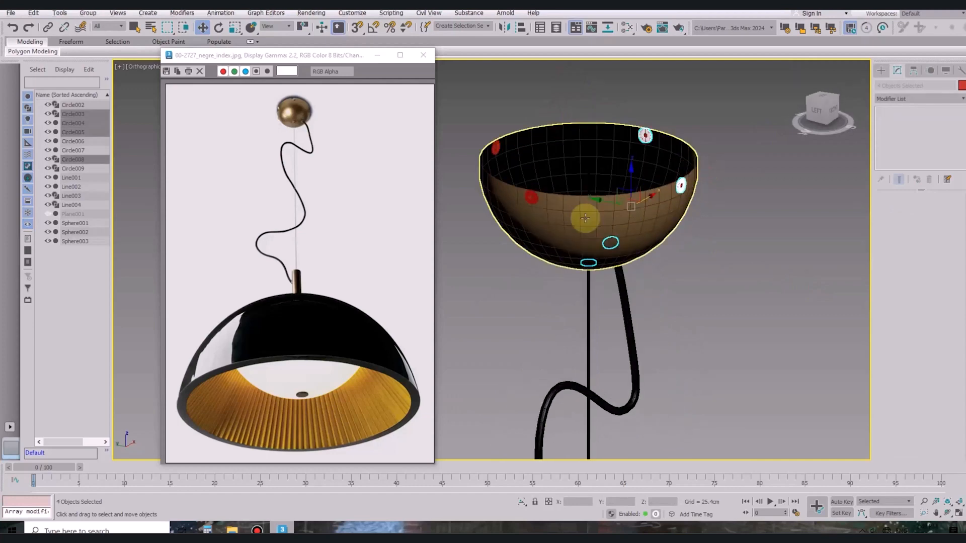
ctrl+click(496, 148)
scroll(496, 148, down, 8)
middle_drag(514, 443, 552, 352)
scroll(558, 352, up, 10)
ctrl+click(568, 334)
scroll(569, 334, down, 7)
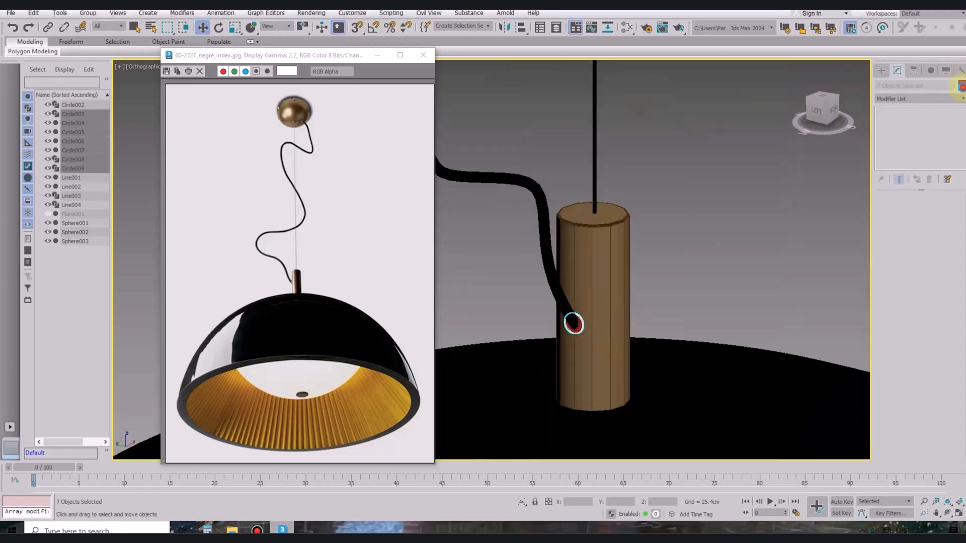
click(961, 86)
click(820, 286)
Step: Clear the selection and show the whole lamp shaded without mesh edges
scroll(620, 272, up, 5)
alt+middle_drag(758, 278, 619, 308)
scroll(621, 273, down, 15)
click(681, 255)
scroll(681, 255, up, 5)
scroll(635, 273, down, 4)
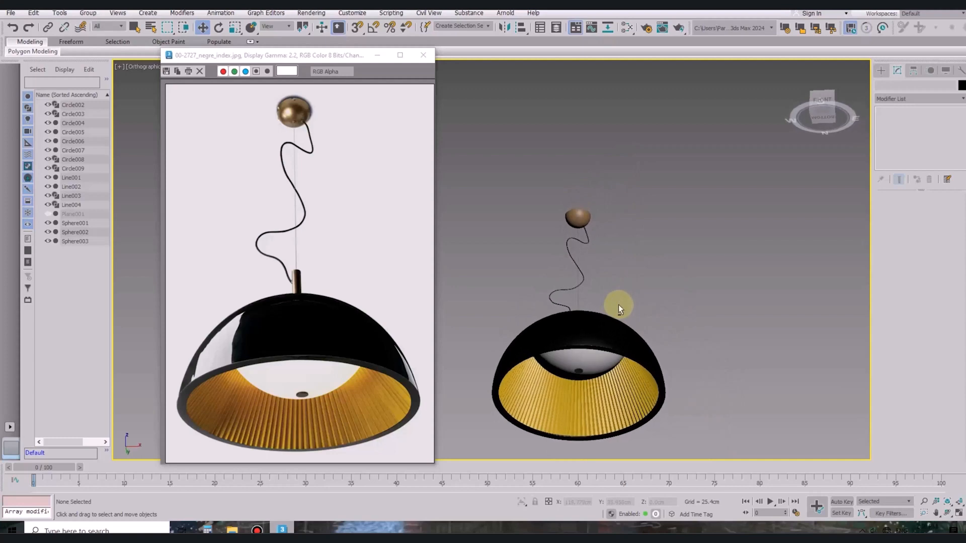
Step: Recolour the pleated inner shade with a darker gold sampled from the pleats in the reference image, and deselect it
click(619, 311)
click(961, 86)
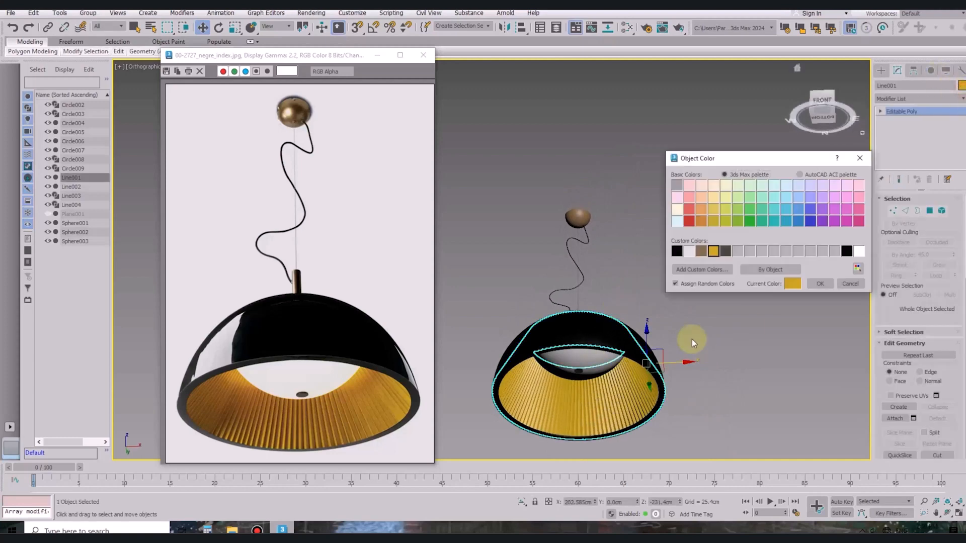
click(701, 270)
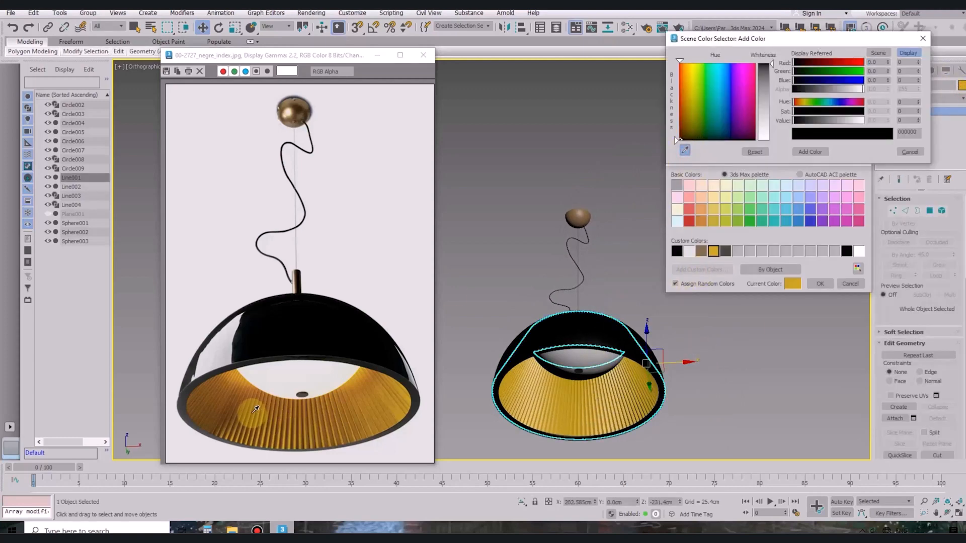
click(254, 413)
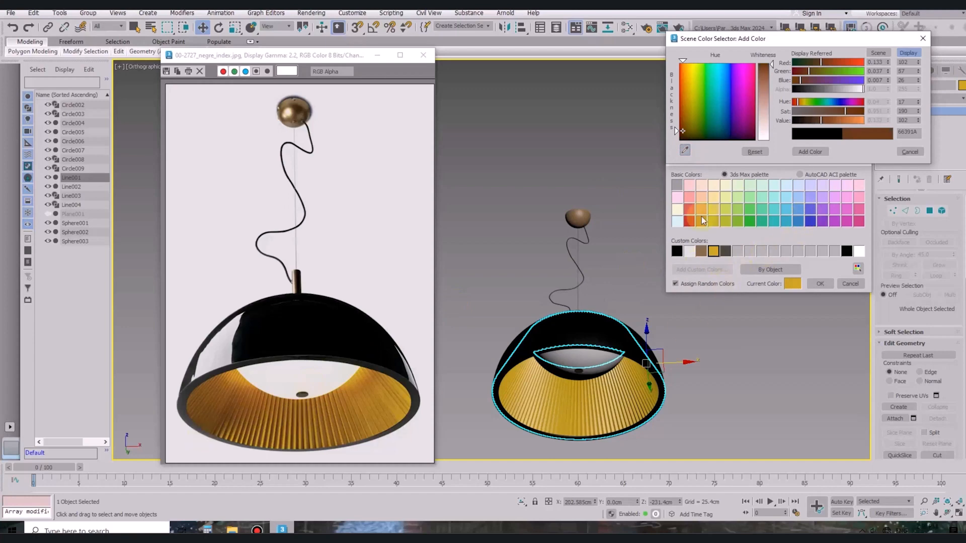
click(284, 430)
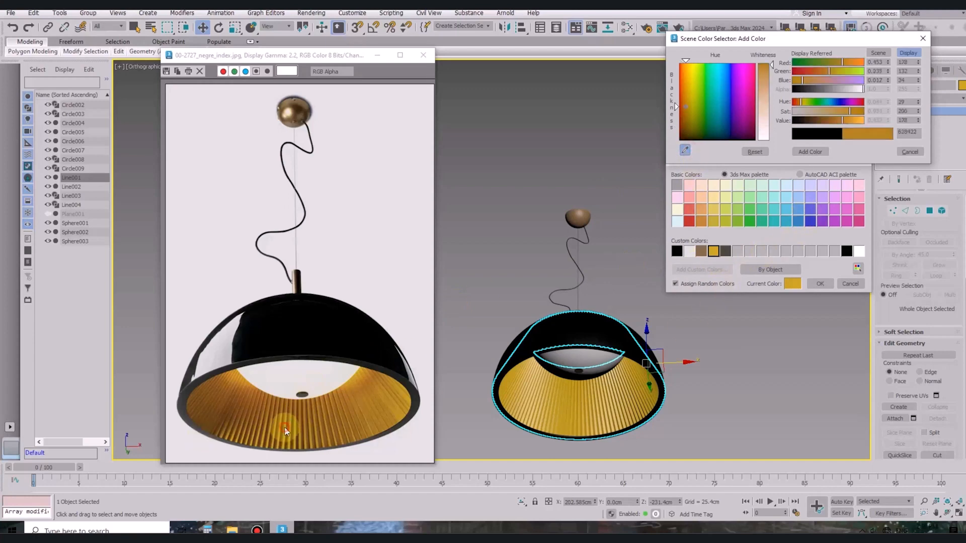
click(810, 151)
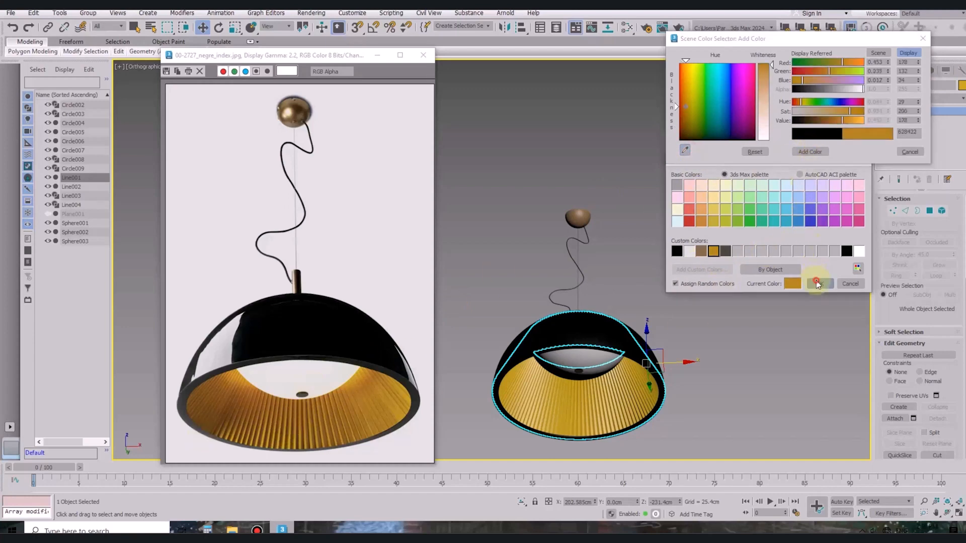
click(820, 284)
click(685, 352)
middle_drag(669, 324, 666, 338)
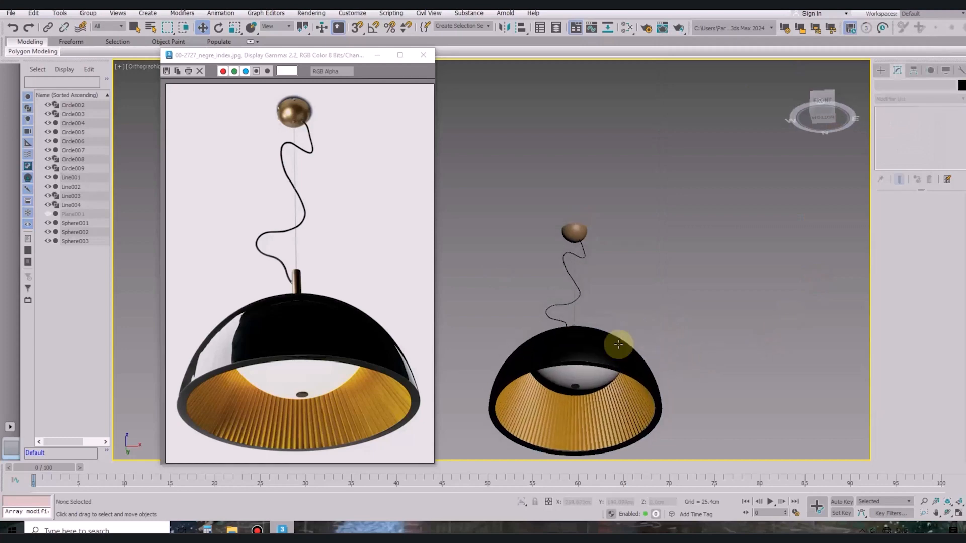
alt+middle_drag(603, 381, 702, 399)
scroll(697, 332, down, 3)
middle_drag(698, 332, 674, 350)
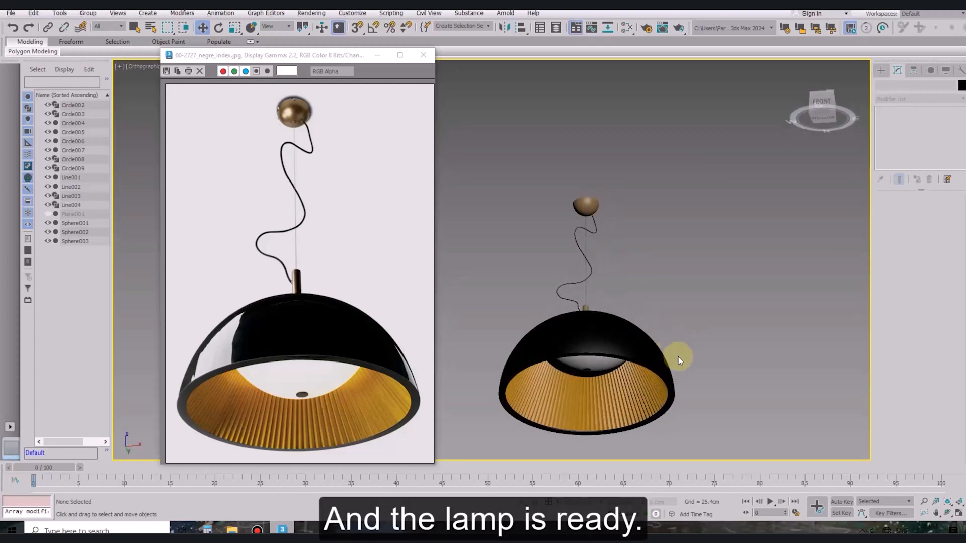